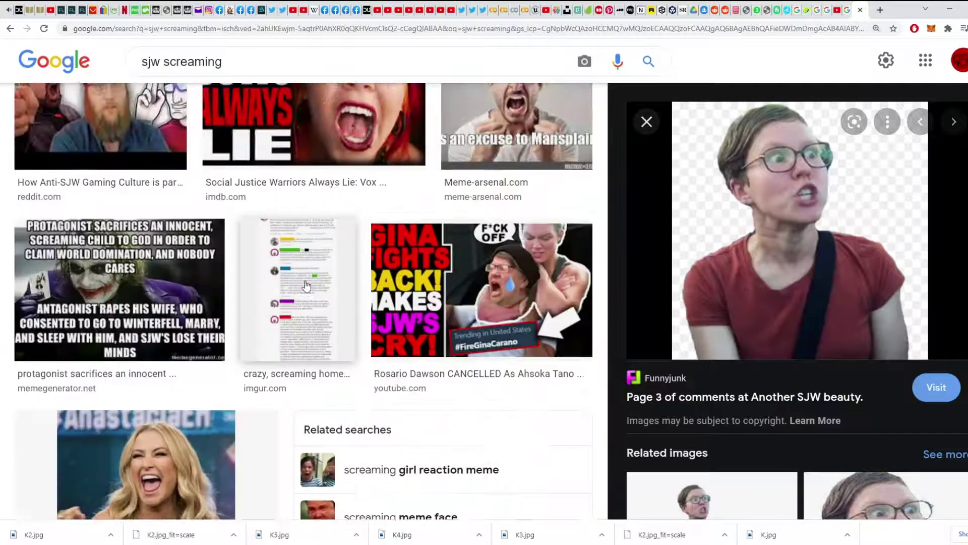
# Preview the screaming woman image and the 'MY CAT AT 3AM' protester meme
pyautogui.scroll(-5, 510, 349)
pyautogui.click(511, 349)
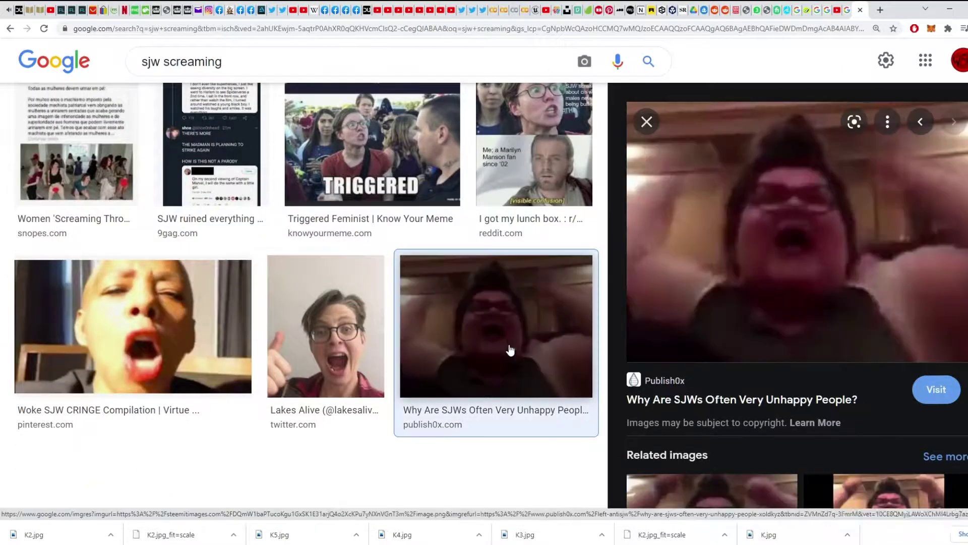
pyautogui.scroll(10, 89, 370)
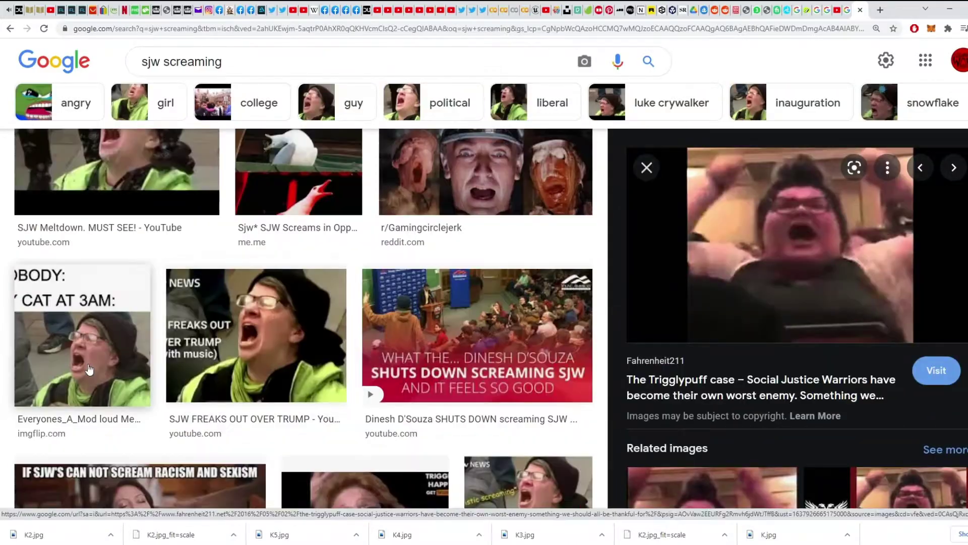
pyautogui.click(89, 370)
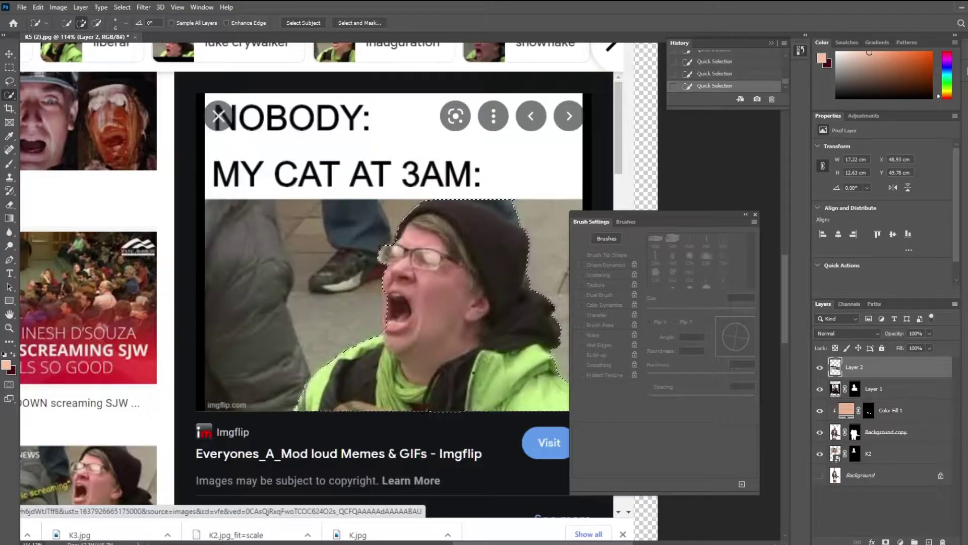
# Scroll further down the results and preview another screaming image
pyautogui.scroll(-5, 357, 313)
pyautogui.scroll(-5, 357, 313)
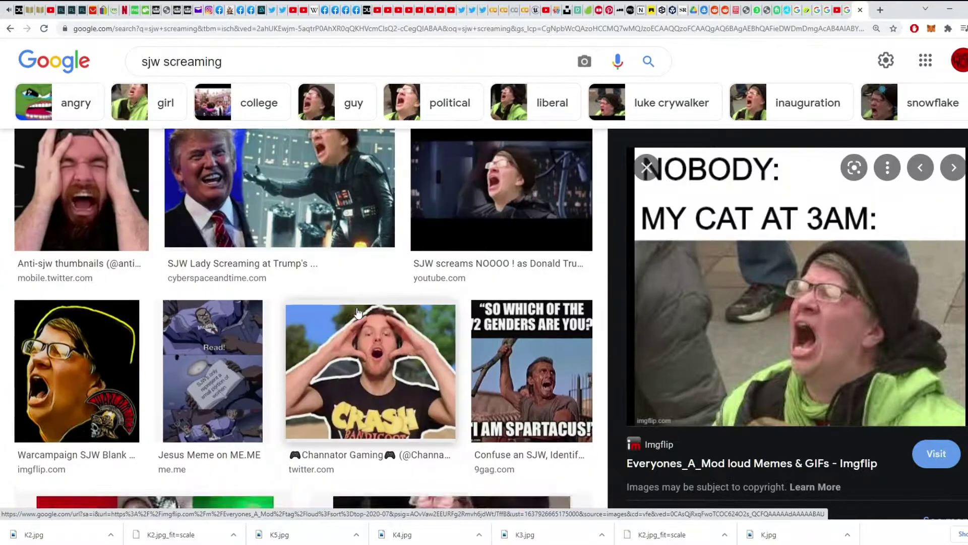
pyautogui.scroll(-5, 357, 313)
pyautogui.scroll(-5, 801, 259)
pyautogui.scroll(-5, 801, 259)
pyautogui.scroll(-5, 319, 276)
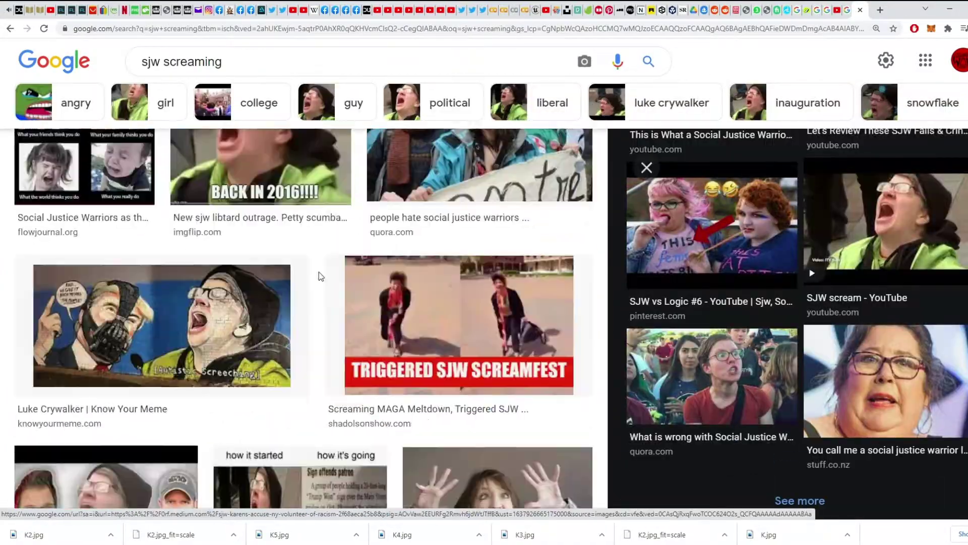
pyautogui.scroll(-5, 319, 276)
pyautogui.click(525, 368)
# Browse the meltdown results, preview one, and run the 'woke meltdown' image search
pyautogui.scroll(-5, 801, 259)
pyautogui.scroll(-5, 801, 259)
pyautogui.scroll(-5, 246, 260)
pyautogui.scroll(-5, 246, 261)
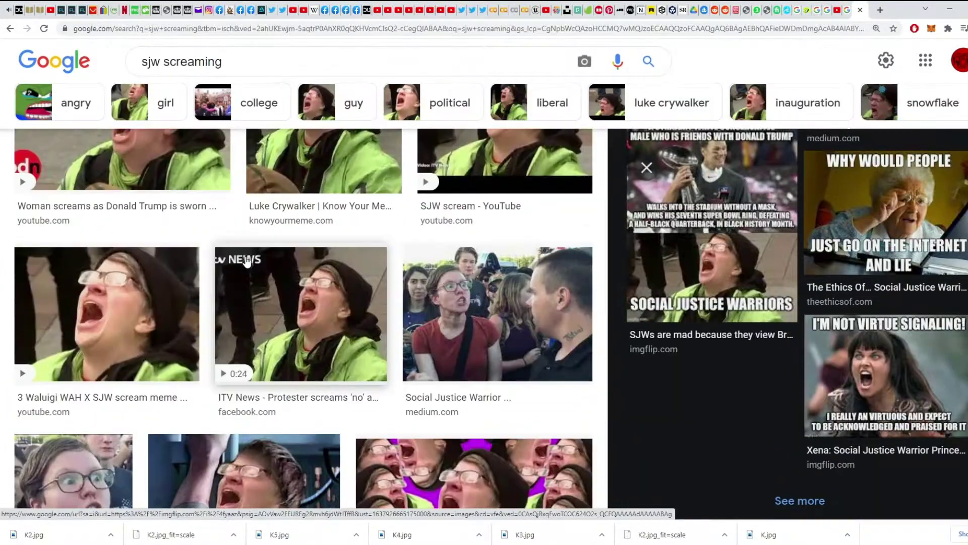
pyautogui.scroll(-5, 450, 273)
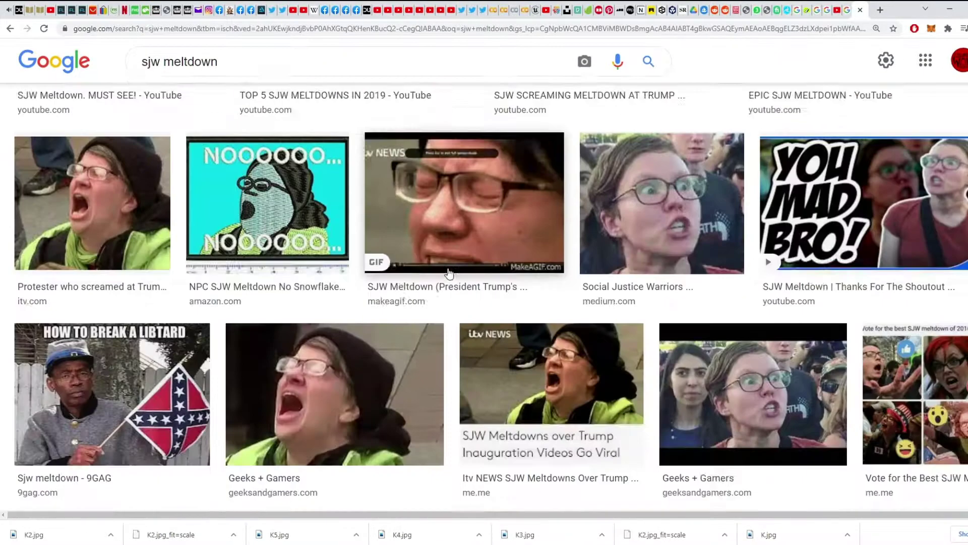
pyautogui.scroll(-5, 449, 273)
pyautogui.scroll(-5, 469, 282)
pyautogui.scroll(-5, 494, 293)
pyautogui.scroll(-5, 523, 305)
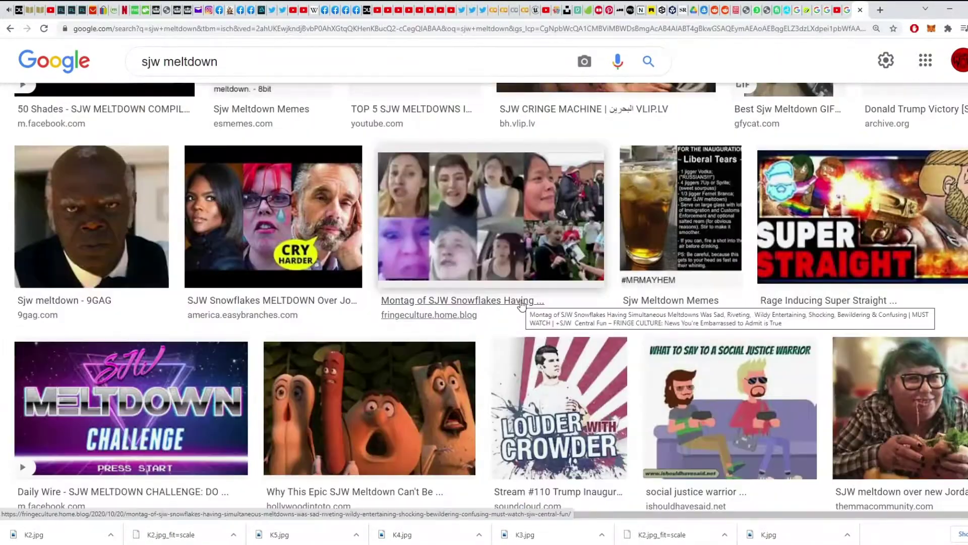
pyautogui.scroll(5, 522, 304)
pyautogui.click(327, 277)
pyautogui.write('oke')
pyautogui.press('Return')
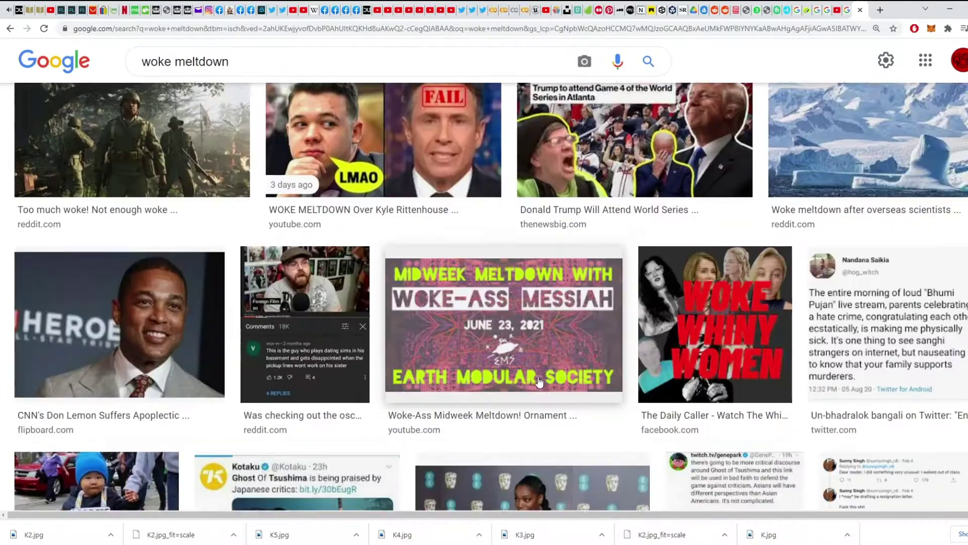
pyautogui.scroll(-5, 322, 302)
# Search Google Images for 'how dare you', then for 'meltdown red hair'
pyautogui.write('how dare you')
pyautogui.press('Return')
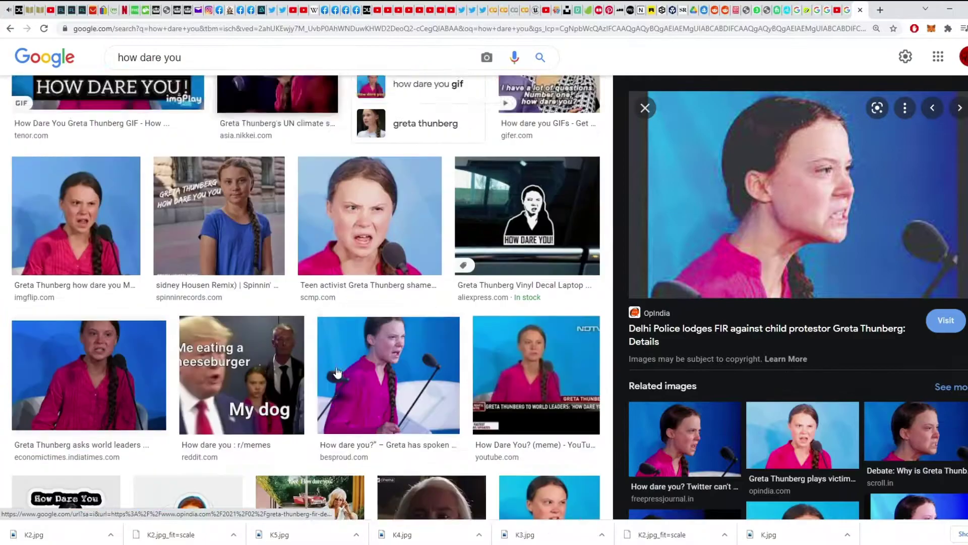
pyautogui.write('meltdown red ')
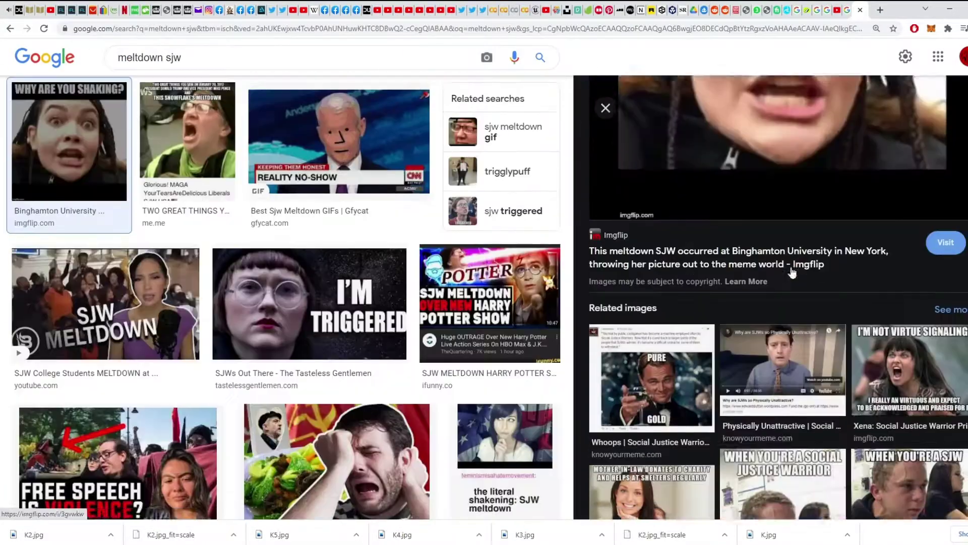
pyautogui.write('hair')
pyautogui.press('Return')
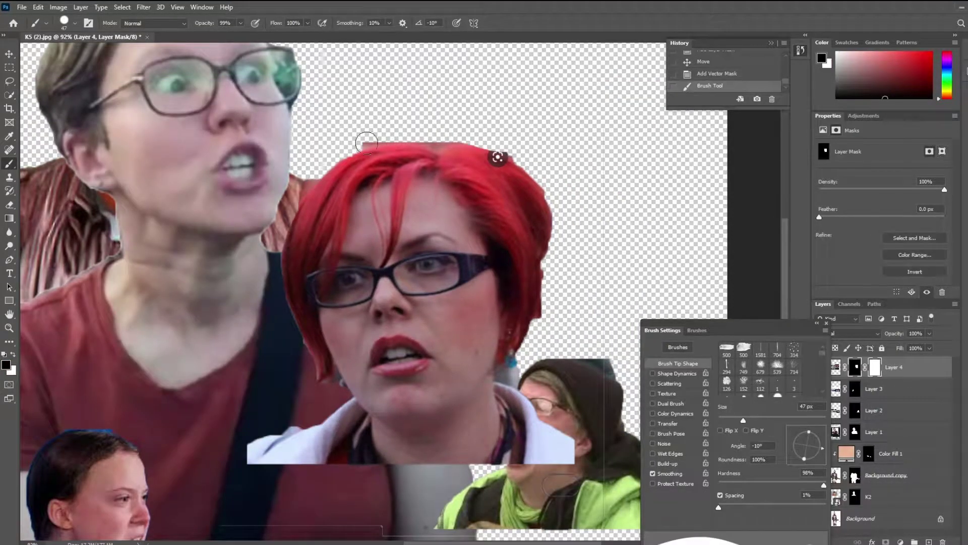
# Set the mask brush to 62 px with 0% hardness
pyautogui.press(']')
pyautogui.press(']')
pyautogui.press('{')
pyautogui.press('{')
pyautogui.press('{')
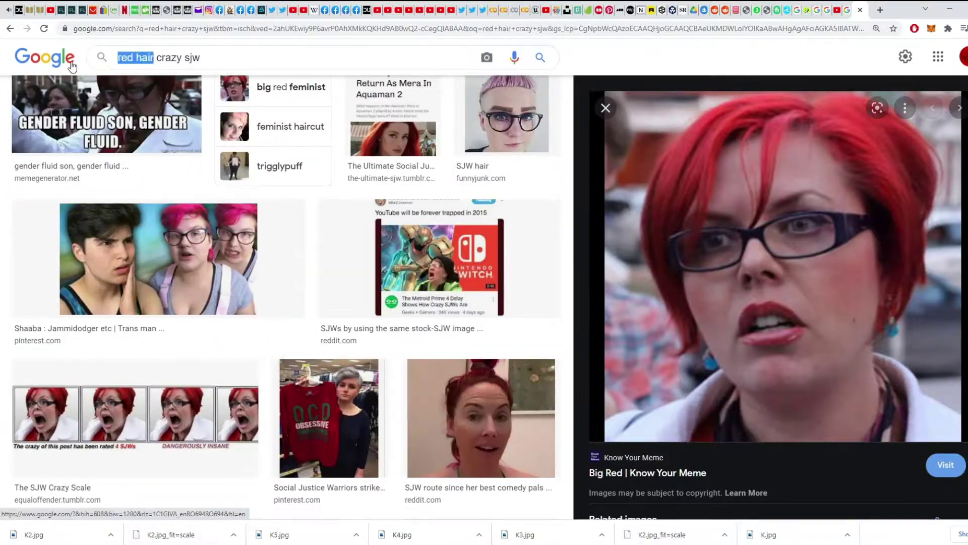
# Run a 'crazy sjw' image search and scroll through the results
pyautogui.press('BackSpace')
pyautogui.press('Return')
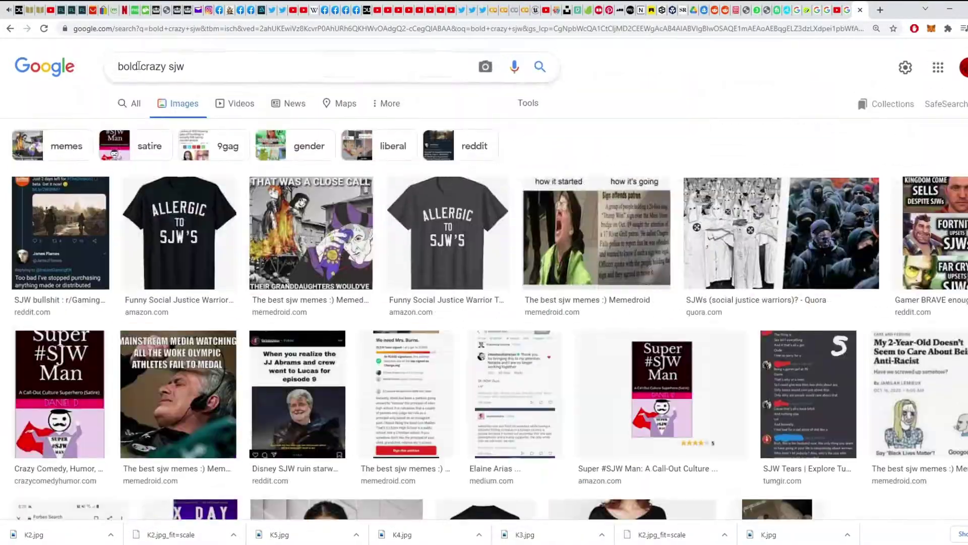
pyautogui.scroll(-5, 493, 203)
pyautogui.scroll(-5, 493, 206)
pyautogui.scroll(-5, 495, 208)
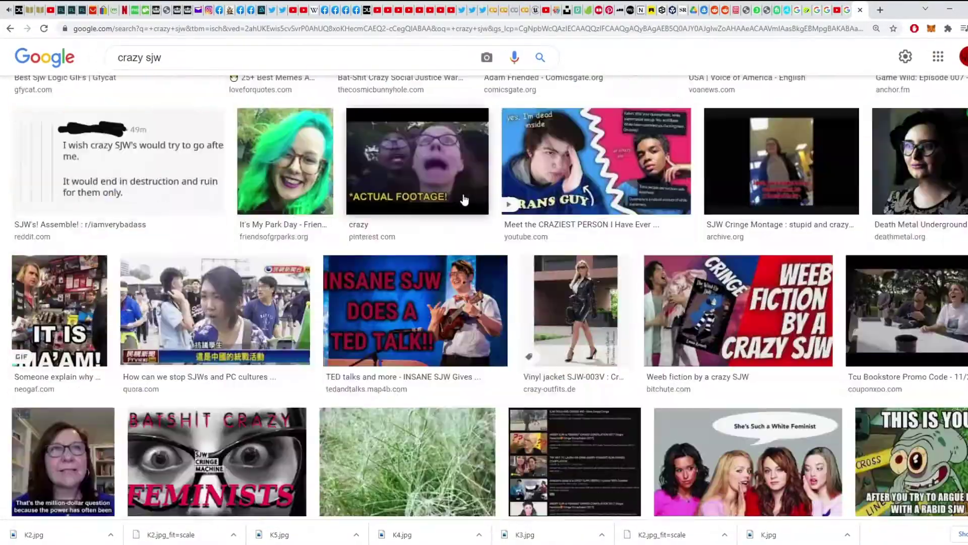
pyautogui.scroll(-5, 495, 208)
# Search for screaming angry-woman images and preview the first screaming woman
pyautogui.write('screaming')
pyautogui.press('Return')
pyautogui.scroll(-5, 585, 214)
pyautogui.scroll(-5, 584, 214)
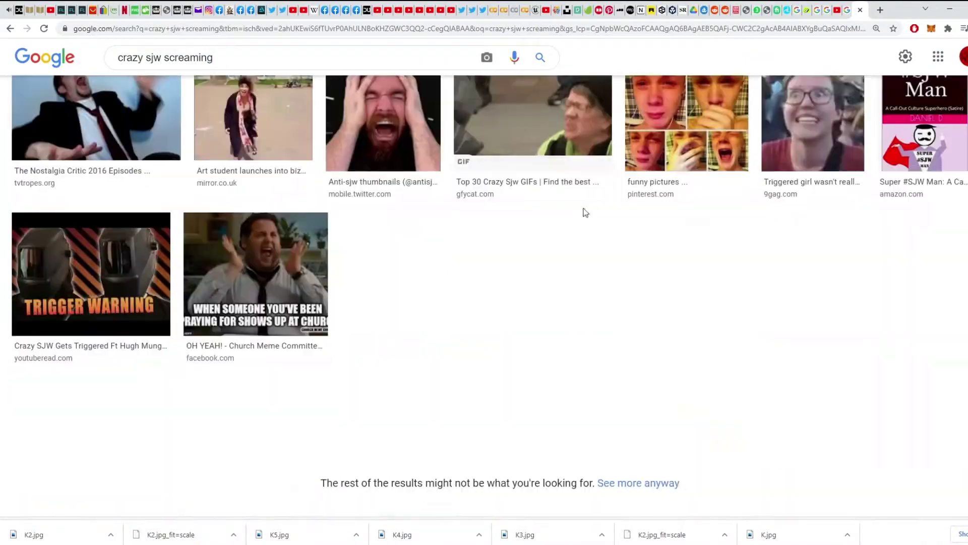
pyautogui.write('karen')
pyautogui.press('Return')
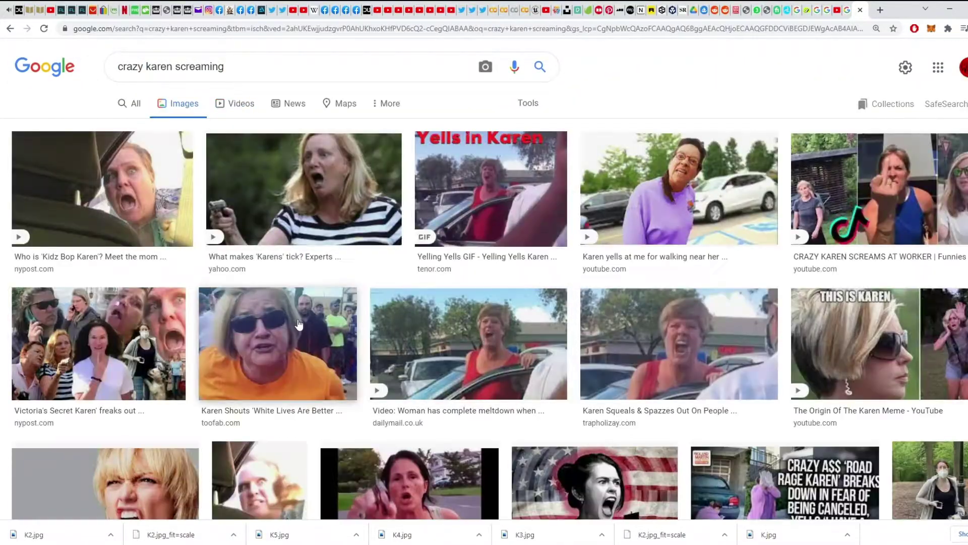
pyautogui.click(95, 192)
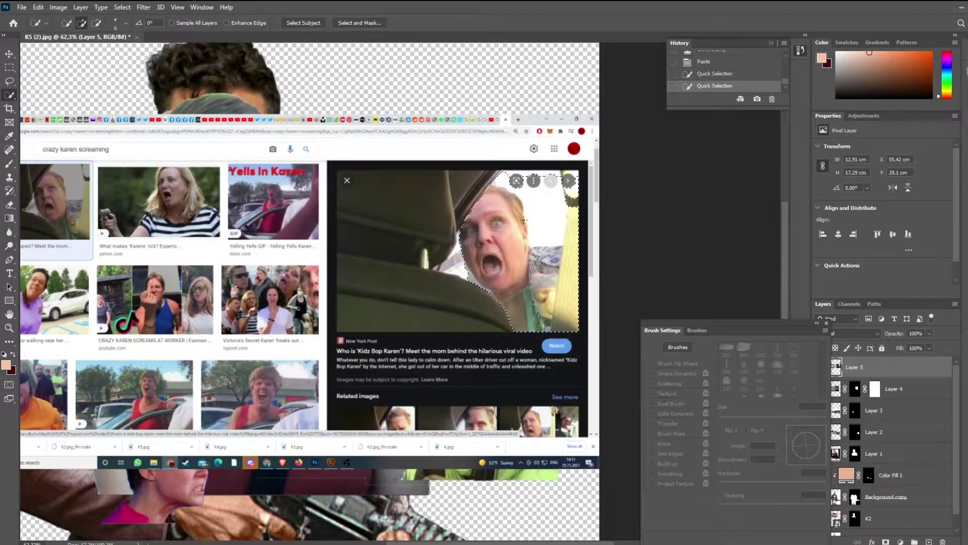
# Keep only the selected screaming face in Photoshop, deleting the rest of the paste
pyautogui.hotkey('ctrl', 'shift', 'i')
pyautogui.press('Delete')
pyautogui.hotkey('alt', 'Tab')
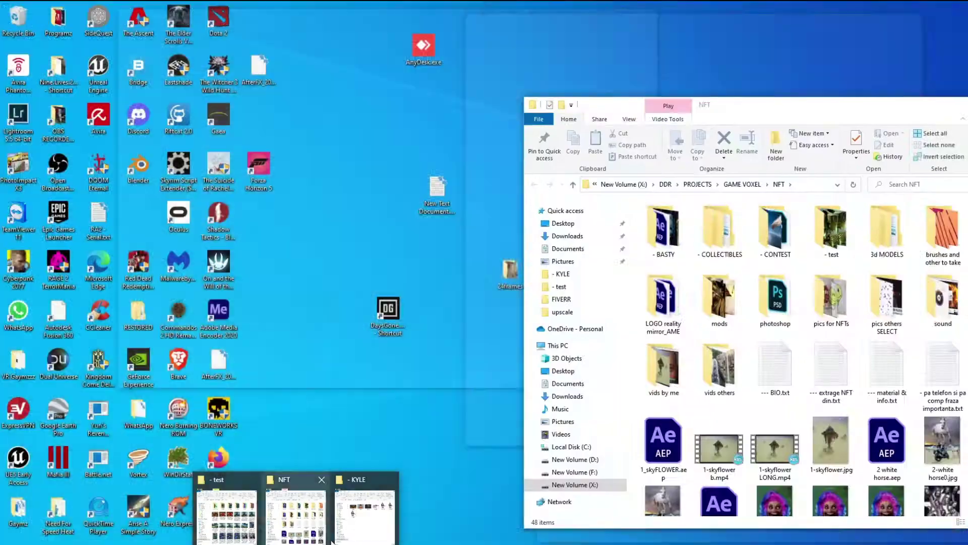
# Search for 'crazy hulk screaming' and open the general Hulk results
pyautogui.doubleClick(159, 57)
pyautogui.write('hulk')
pyautogui.press('Return')
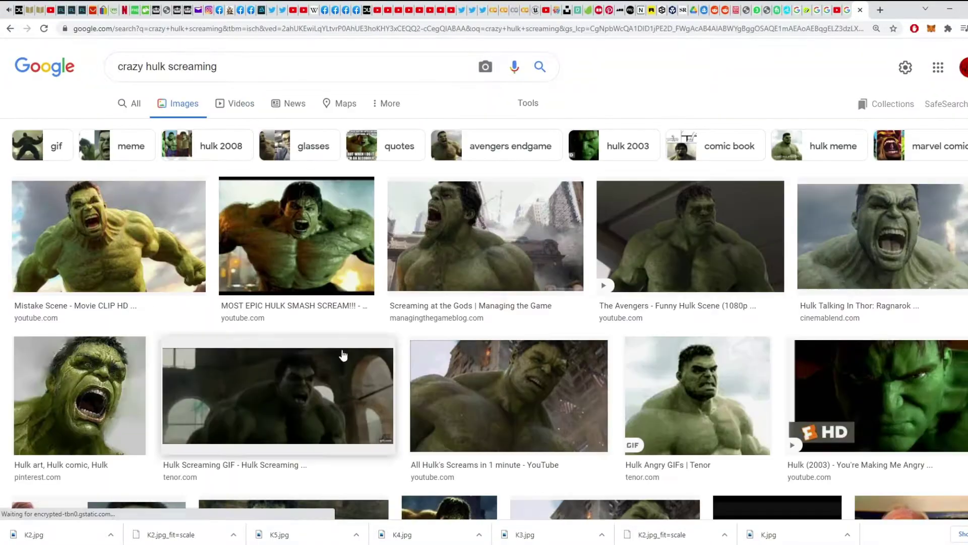
pyautogui.scroll(-4, 326, 295)
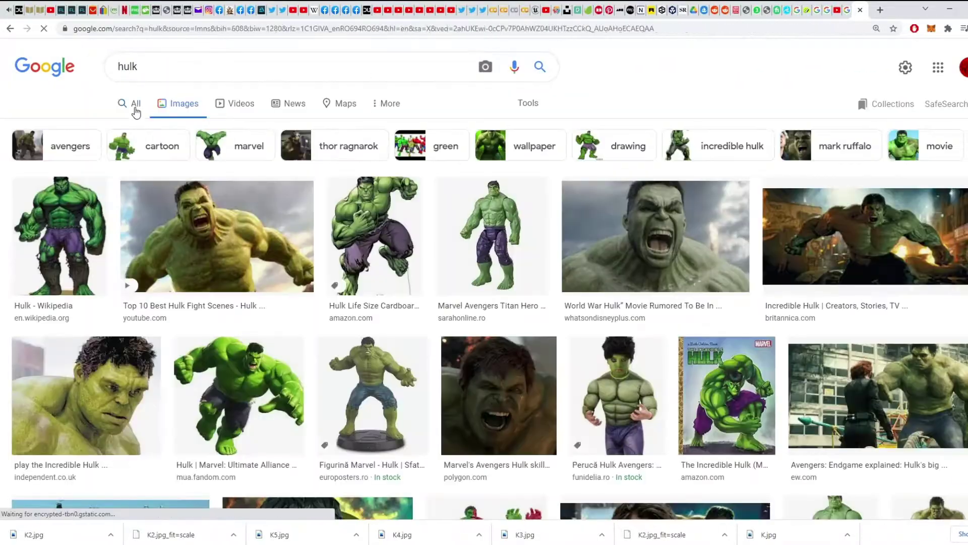
pyautogui.click(133, 110)
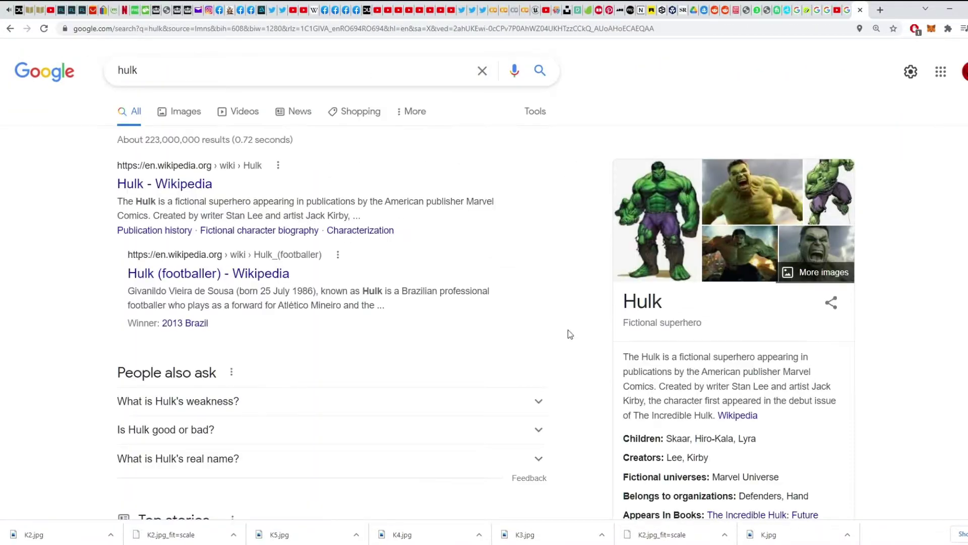
# Search images for 'mark ruffalo screaming' and preview the actor screaming beside Hulk
pyautogui.write('mark ruffalo screaming')
pyautogui.click(179, 111)
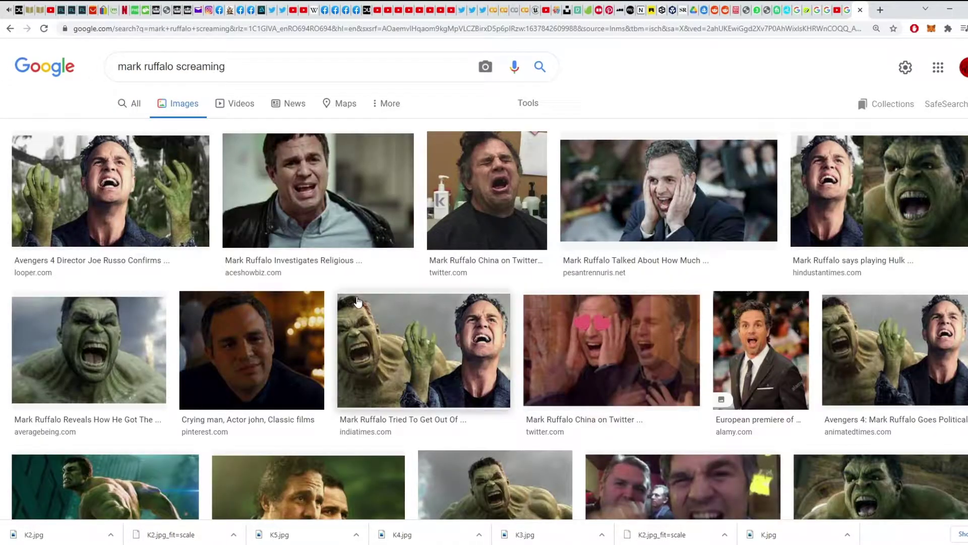
pyautogui.scroll(-10, 355, 270)
pyautogui.scroll(10, 566, 324)
pyautogui.click(417, 324)
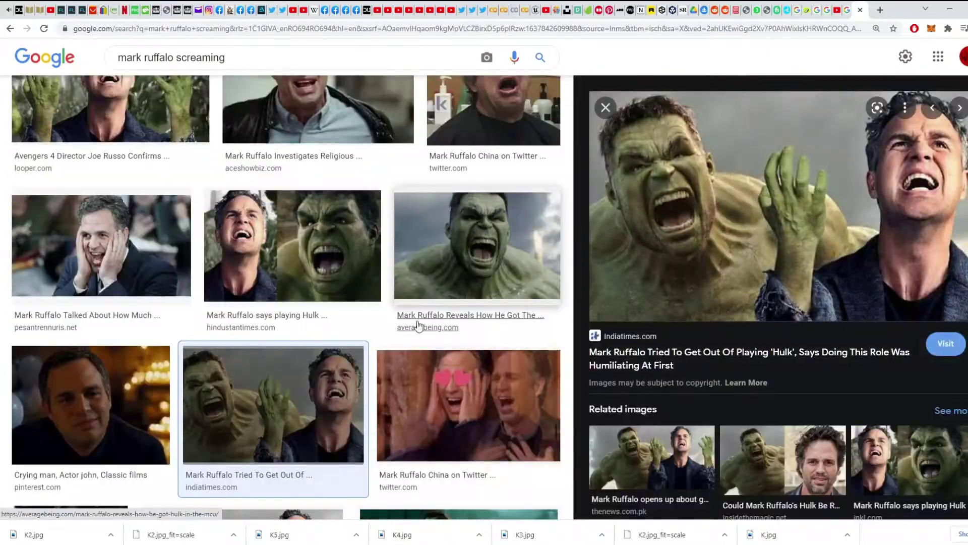
pyautogui.click(293, 297)
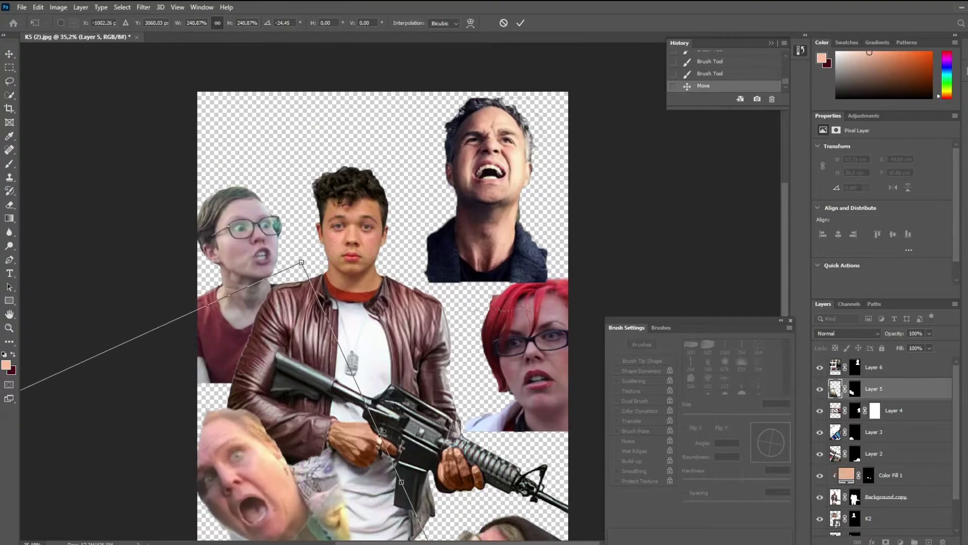
# Enlarge and tilt the screaming woman's face at lower left, and move it and the red-haired face lower in the stack
pyautogui.moveTo(464, 263)
pyautogui.mouseDown()
pyautogui.moveTo(269, 433)
pyautogui.moveTo(248, 414)
pyautogui.mouseUp()
pyautogui.moveTo(888, 389); pyautogui.dragTo(879, 527)
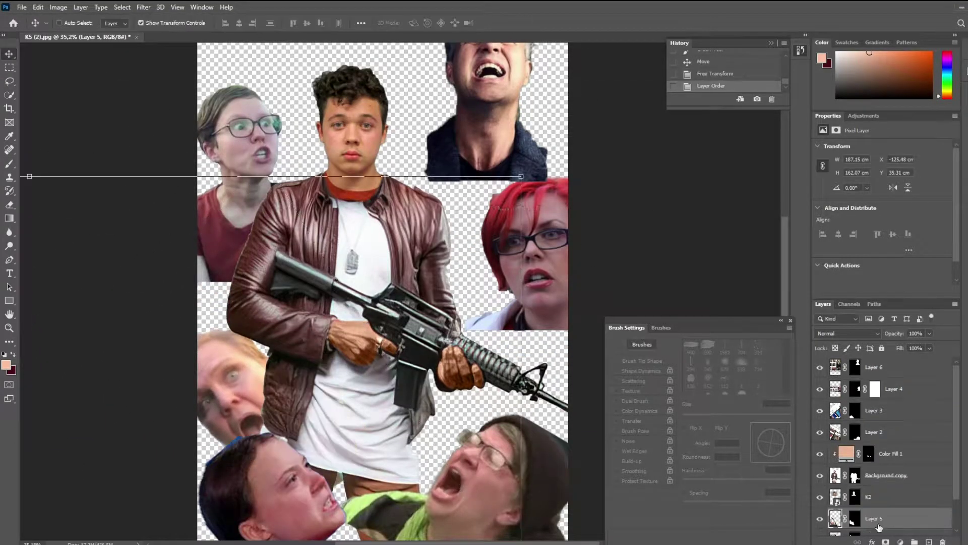
pyautogui.scroll(-2, 896, 418)
pyautogui.moveTo(214, 364); pyautogui.dragTo(236, 385)
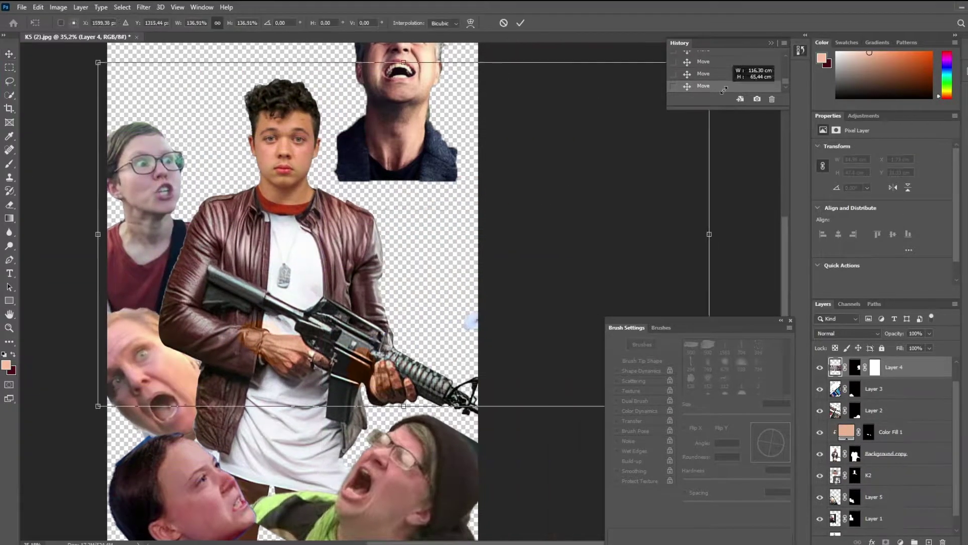
pyautogui.moveTo(893, 368); pyautogui.dragTo(897, 503)
pyautogui.hotkey('ctrl', 't')
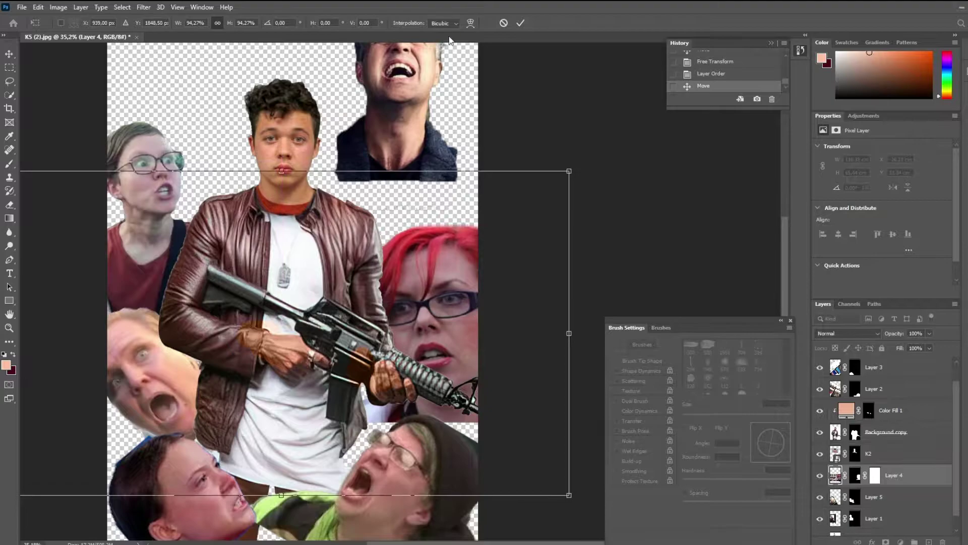
pyautogui.scroll(2, 417, 95)
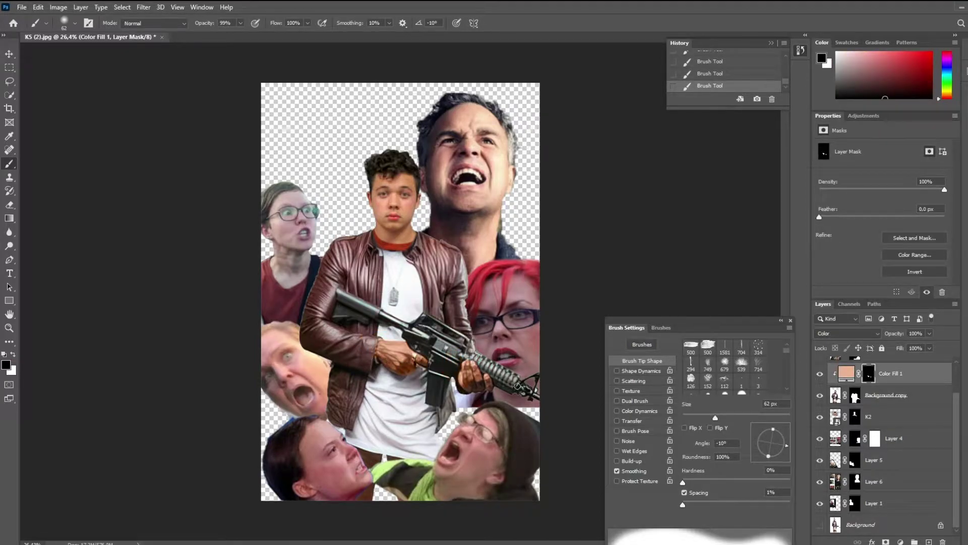
# Merge the boy's layers into Color Fill 1 and add a new layer beneath it
pyautogui.rightClick(828, 373)
pyautogui.click(777, 411)
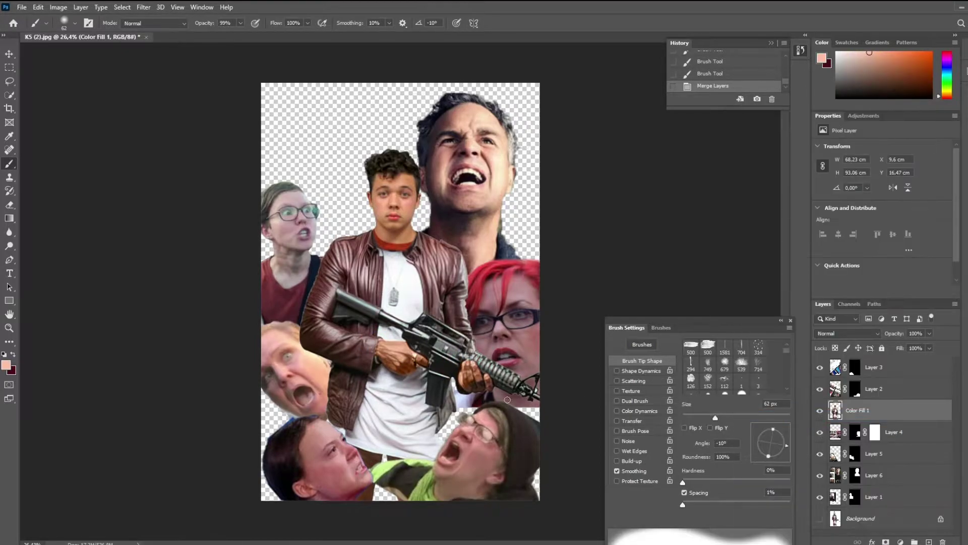
pyautogui.click(819, 411)
pyautogui.click(928, 541)
pyautogui.moveTo(898, 374); pyautogui.dragTo(890, 440)
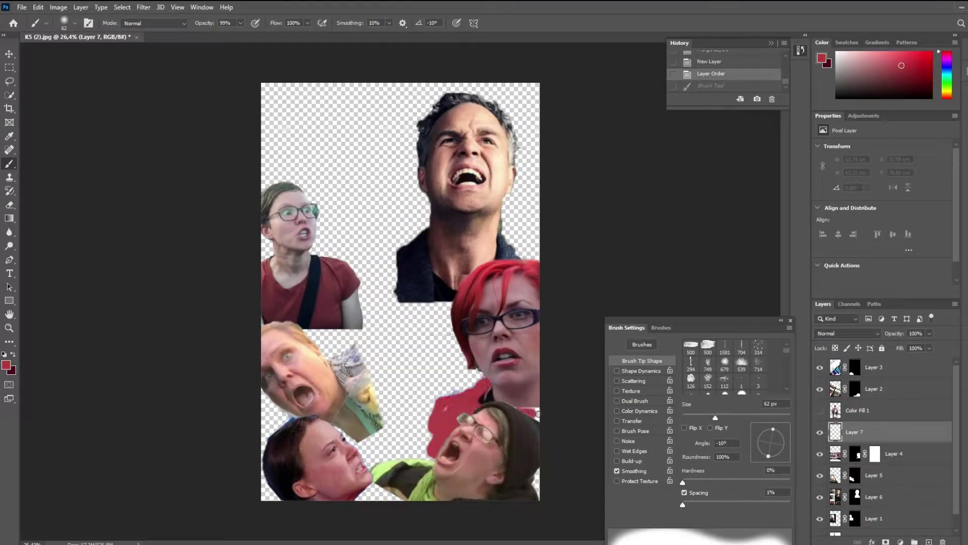
# Paint red along the right edge and dark navy below the jacket, then show the boy again
pyautogui.moveTo(537, 414); pyautogui.dragTo(534, 424)
pyautogui.moveTo(538, 469); pyautogui.dragTo(536, 499)
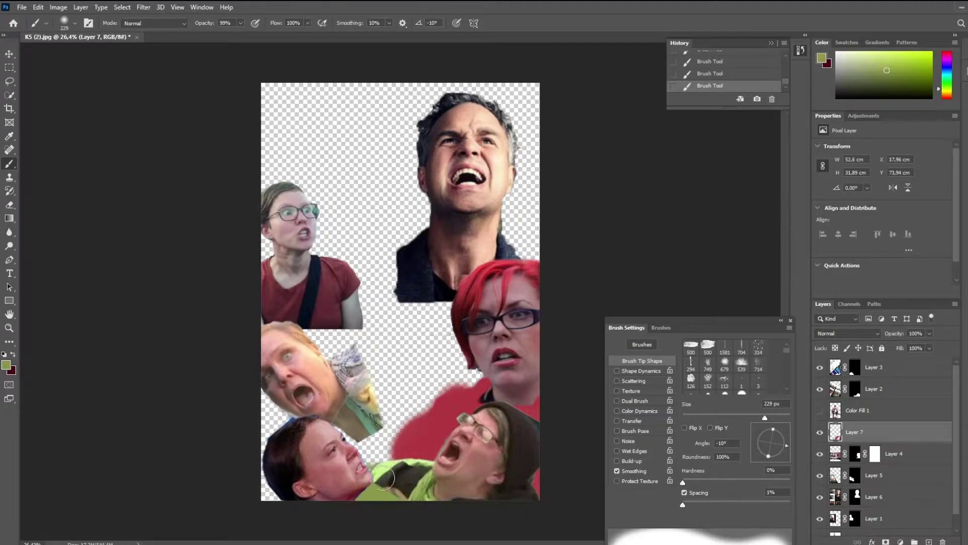
pyautogui.keyDown('alt'); pyautogui.click(428, 287); pyautogui.keyUp('alt')
pyautogui.moveTo(408, 323); pyautogui.dragTo(428, 324)
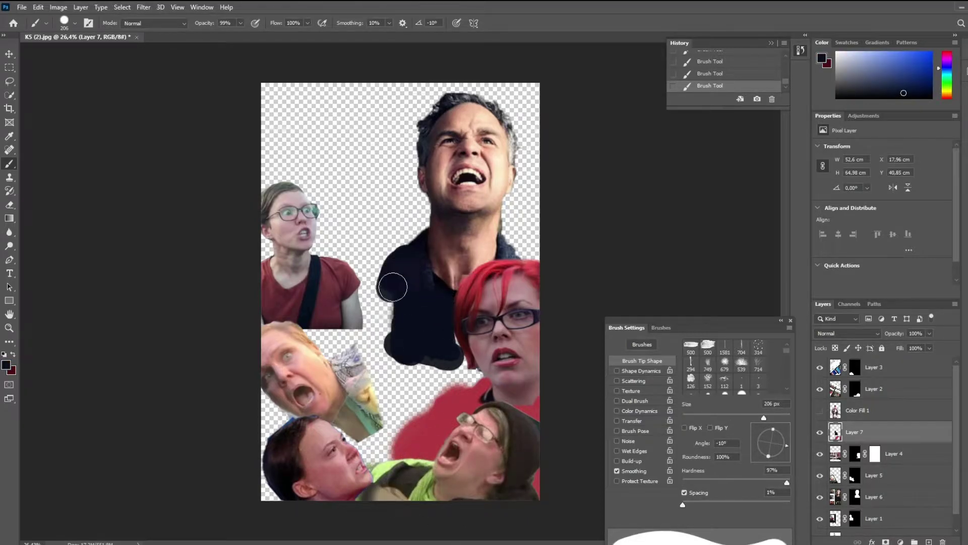
pyautogui.click(821, 410)
pyautogui.scroll(-3, 516, 271)
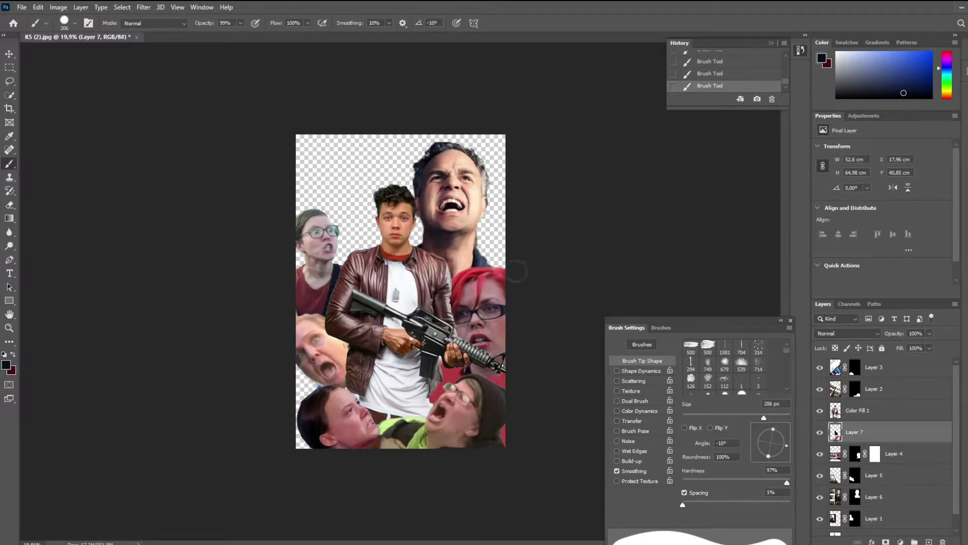
pyautogui.hotkey('ctrl', '+')
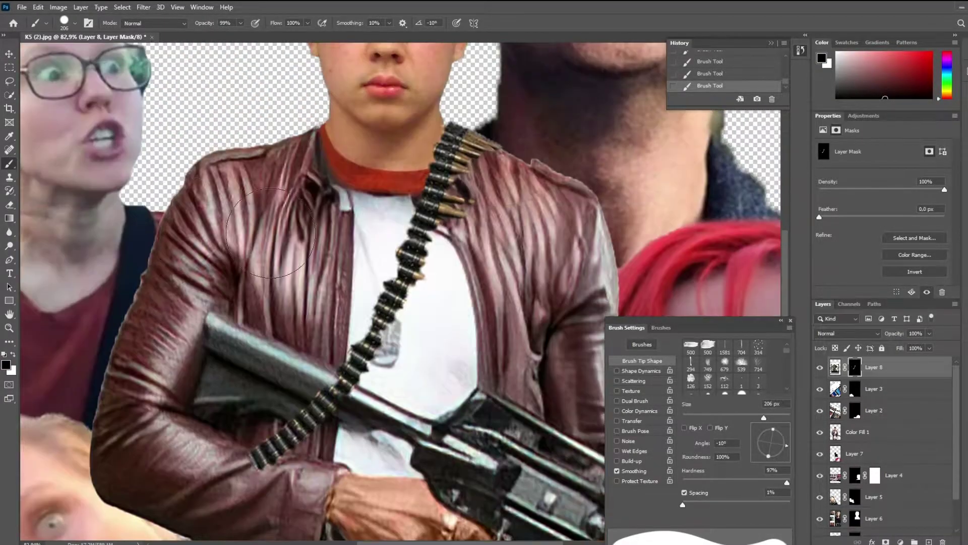
# Paint the ammo belt's mask in black so it tucks behind the rifle
pyautogui.press('x')
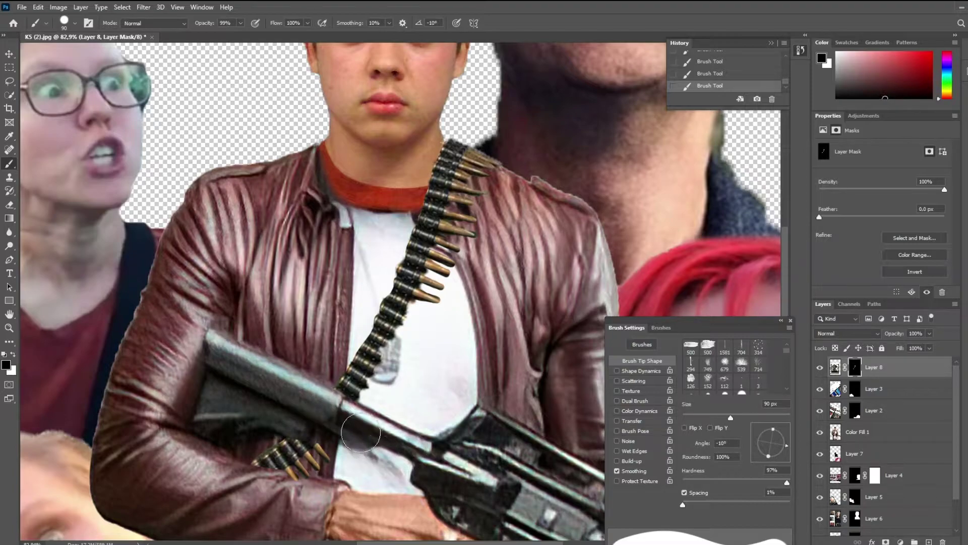
pyautogui.hotkey('ctrl', 'shift', 'z')
pyautogui.press('x')
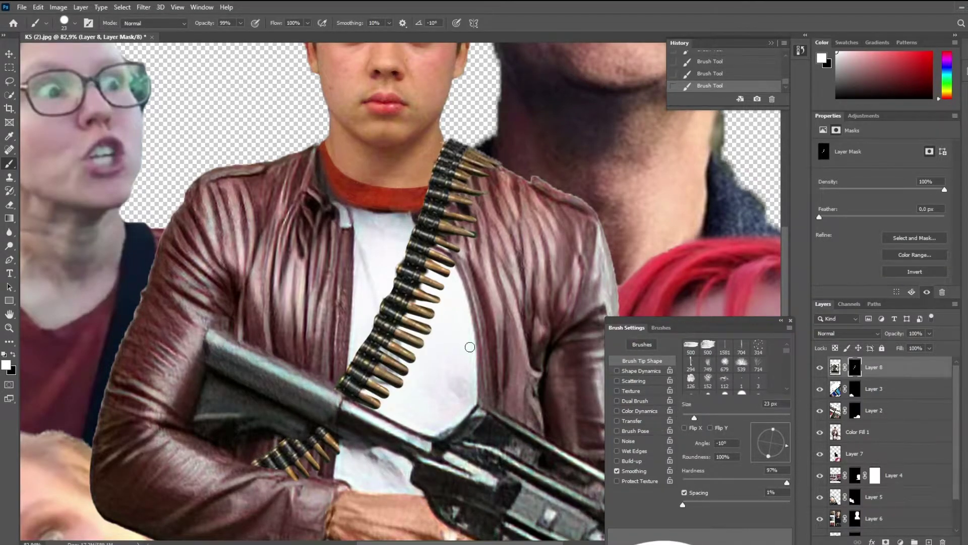
pyautogui.scroll(1, 484, 229)
pyautogui.press('x')
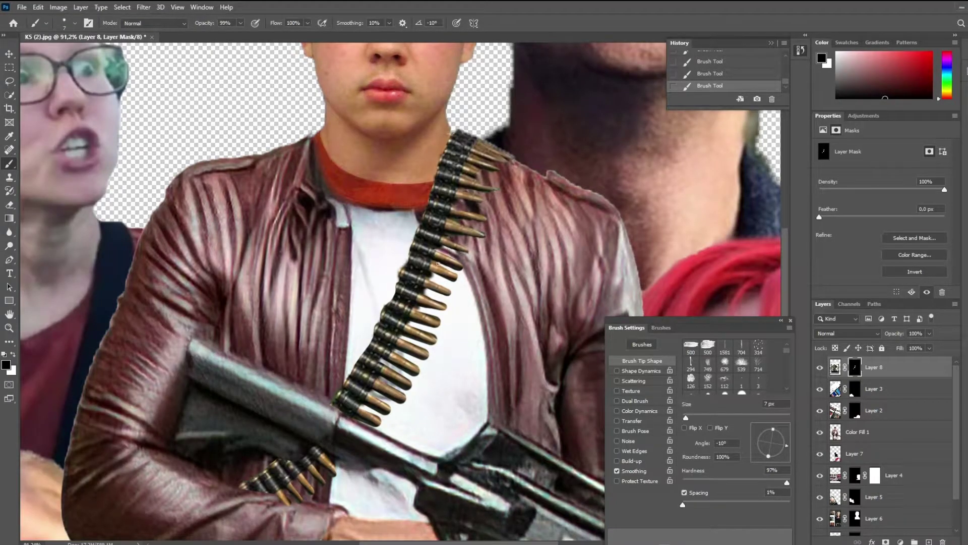
# Finish the belt mask and add a new empty layer above the belt
pyautogui.scroll(-3, 461, 282)
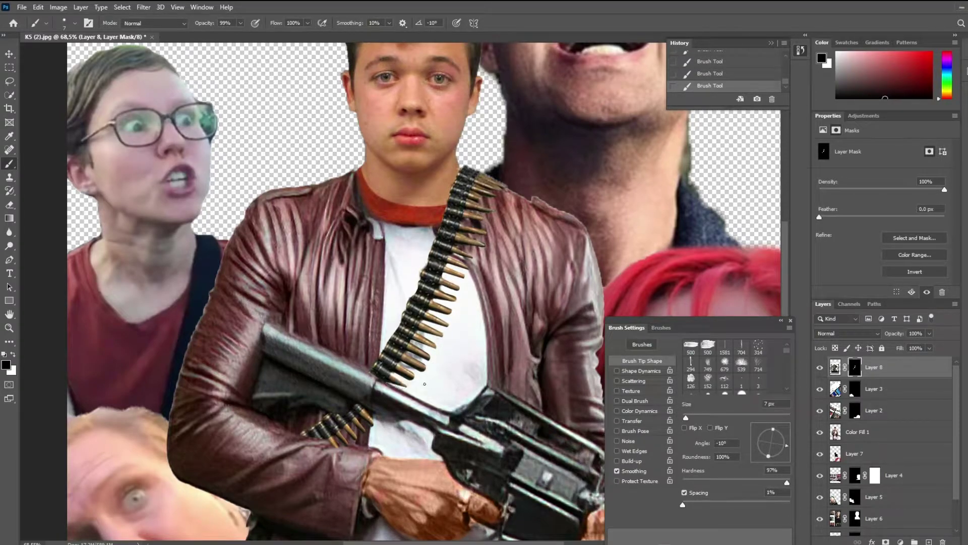
pyautogui.scroll(1, 483, 268)
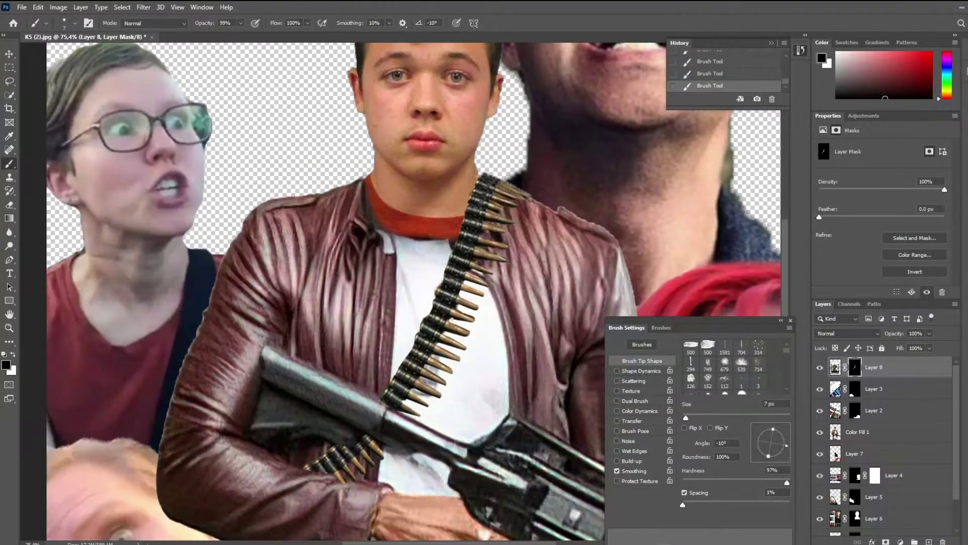
pyautogui.scroll(-3, 450, 332)
pyautogui.scroll(-1, 451, 332)
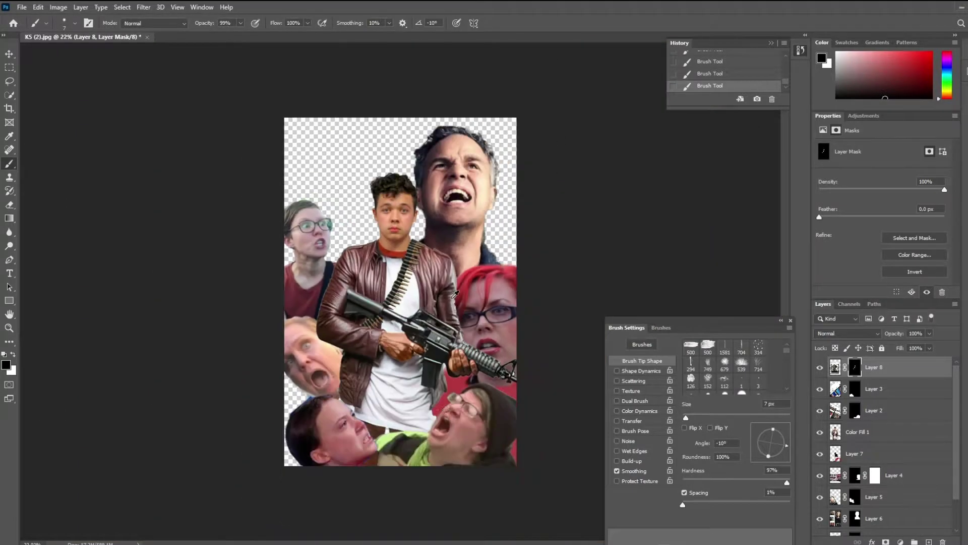
pyautogui.scroll(1, 450, 332)
pyautogui.click(872, 528)
pyautogui.hotkey('alt', 'Tab')
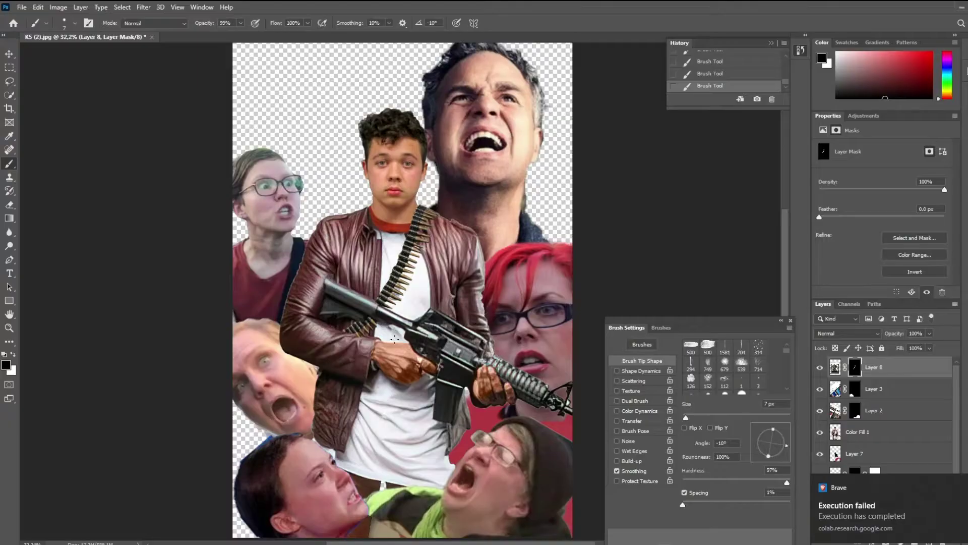
pyautogui.hotkey('ctrl', 'shift', 'alt', 'n')
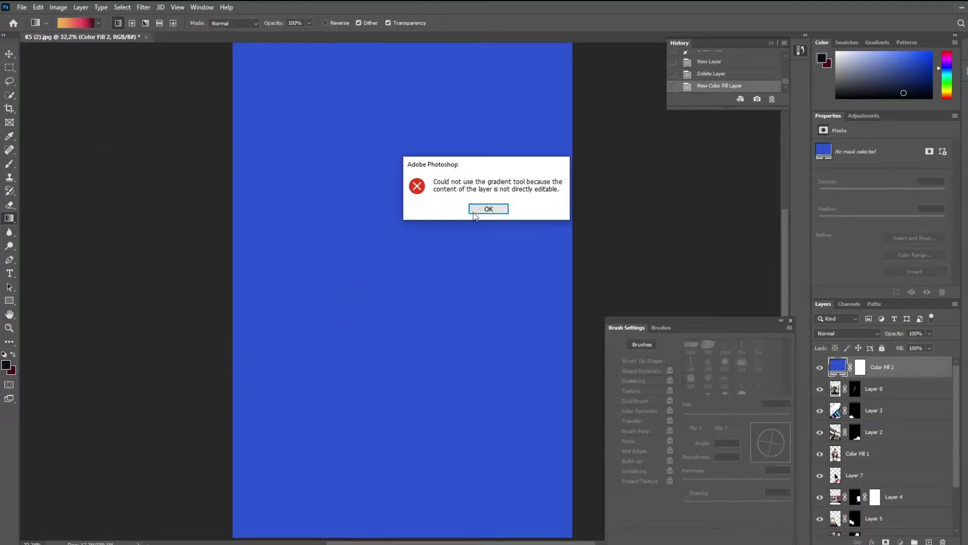
# Draw a top-to-bottom gradient on the fill layer and send it behind the collage
pyautogui.moveTo(434, 383); pyautogui.dragTo(434, 207)
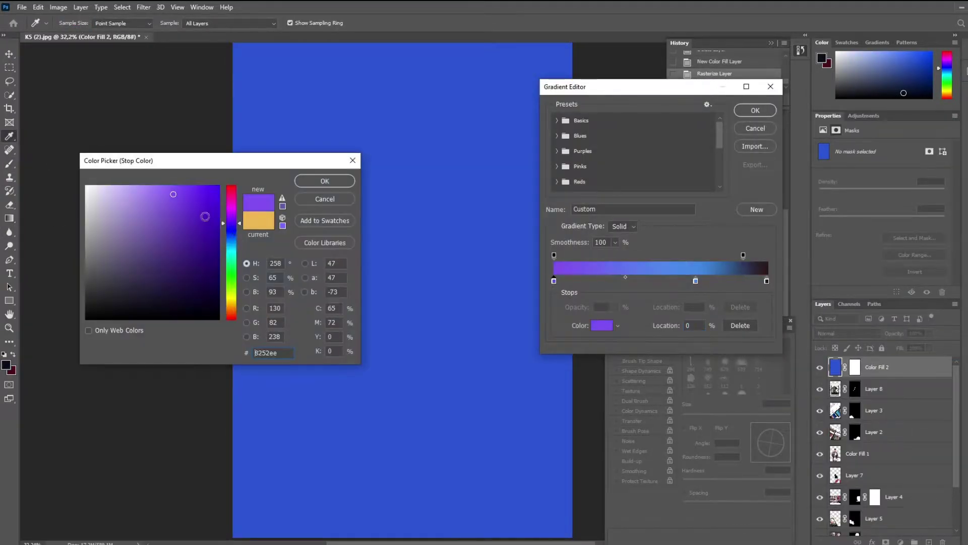
pyautogui.moveTo(421, 268); pyautogui.dragTo(420, 411)
pyautogui.moveTo(373, 484); pyautogui.dragTo(373, 76)
pyautogui.hotkey('ctrl', '-')
pyautogui.moveTo(396, 112); pyautogui.dragTo(404, 415)
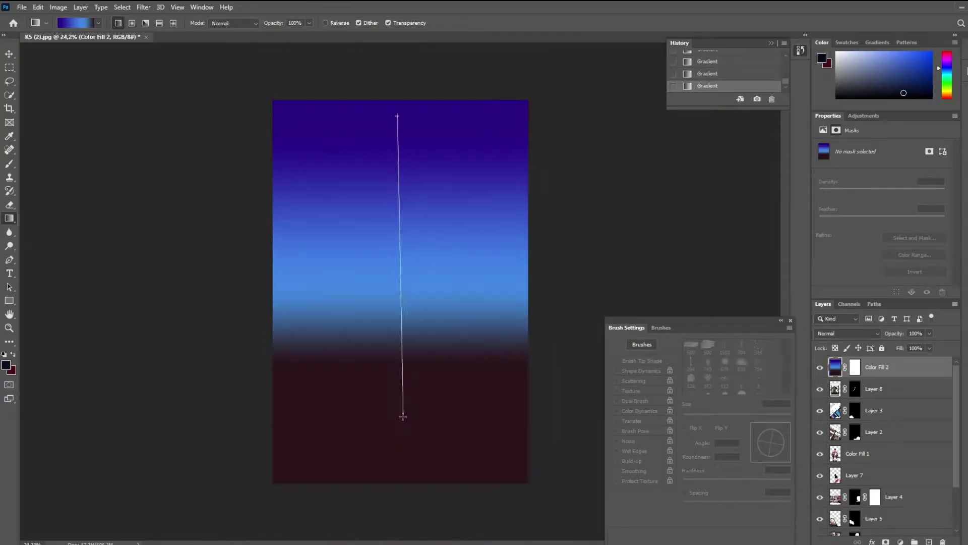
pyautogui.moveTo(888, 366); pyautogui.dragTo(940, 515)
pyautogui.hotkey('ctrl', '0')
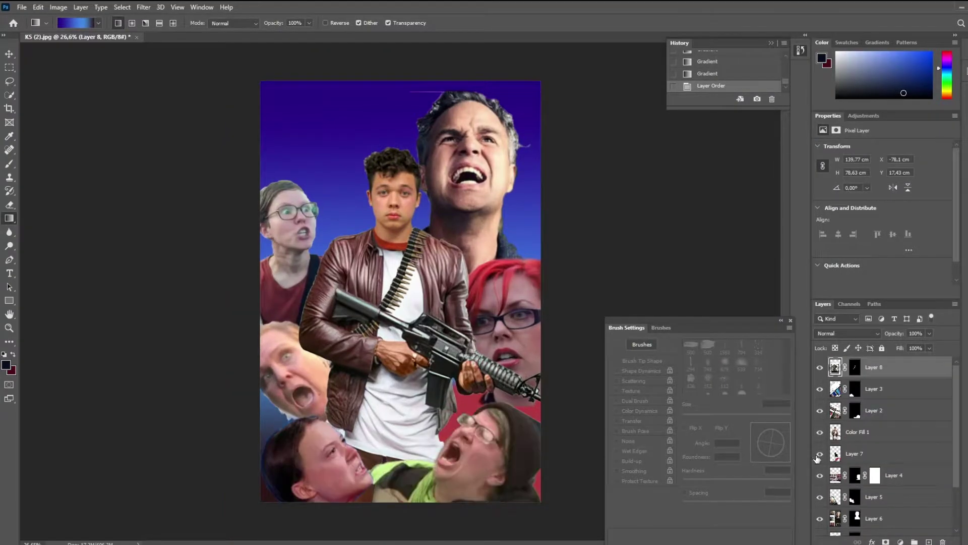
# Select the Layer 5 and Layer 6 masks with the Brush for painting
pyautogui.scroll(-1, 821, 475)
pyautogui.click(855, 476)
pyautogui.press('b')
pyautogui.hotkey('ctrl', '+')
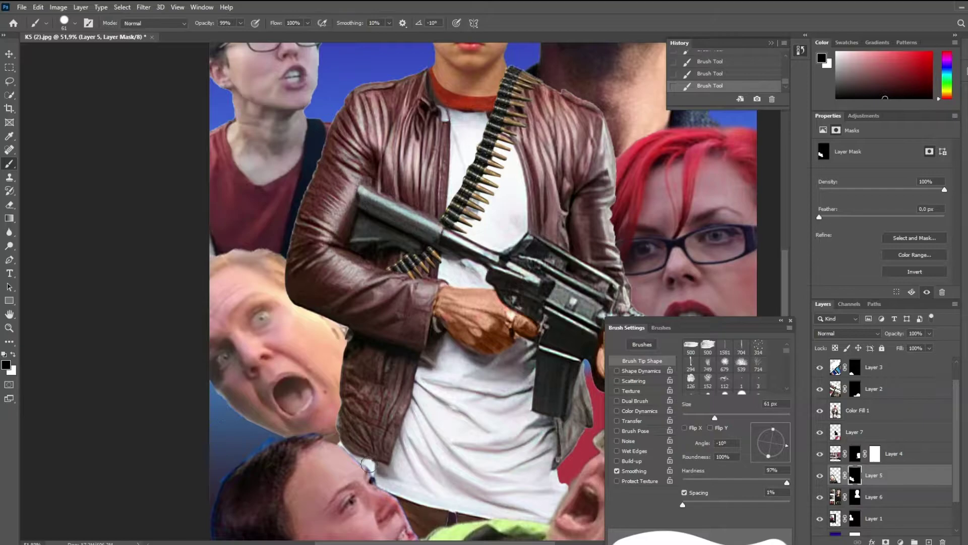
pyautogui.click(855, 497)
pyautogui.hotkey('ctrl', '0')
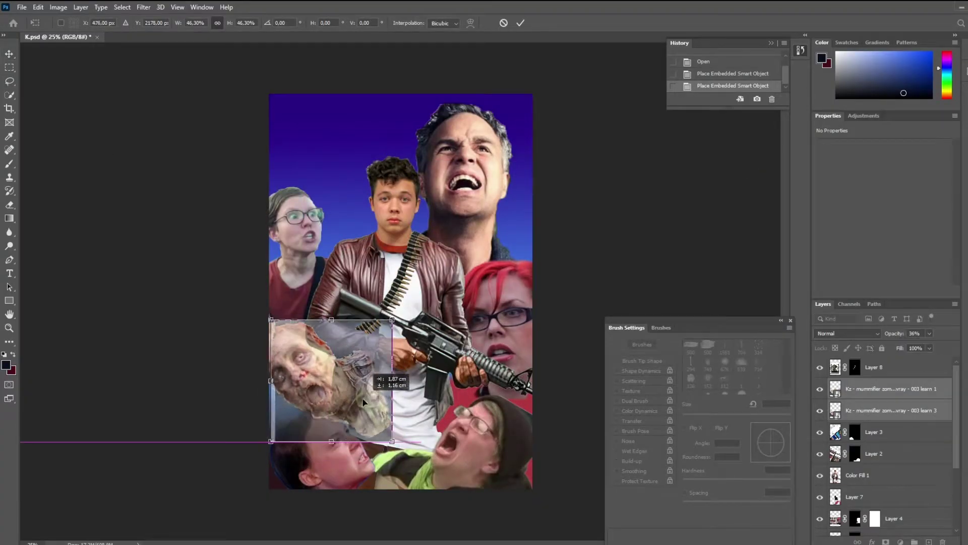
# Set the zombie to 100% opacity, commit its transform, and move both zombie layers behind the jacket
pyautogui.moveTo(930, 333); pyautogui.dragTo(952, 346)
pyautogui.press('Return')
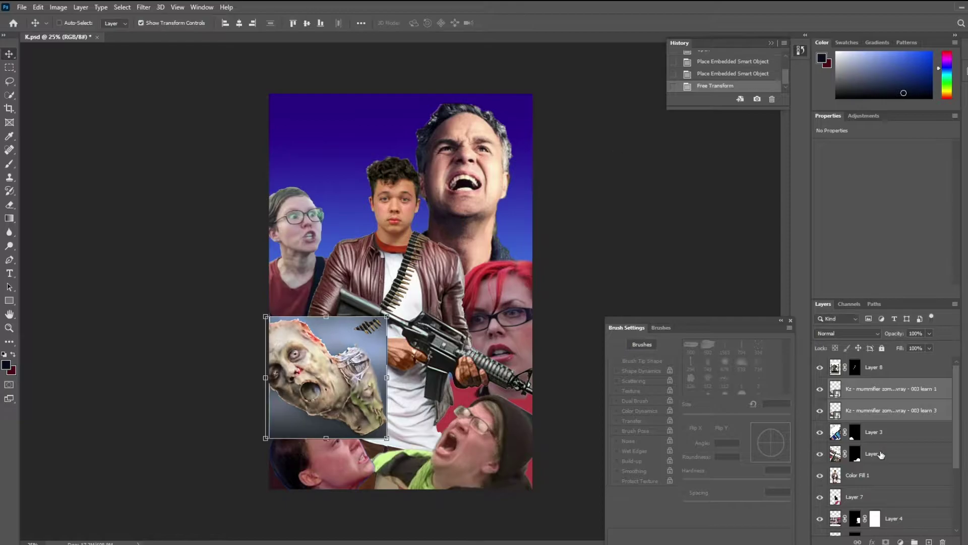
pyautogui.moveTo(887, 412); pyautogui.dragTo(858, 474)
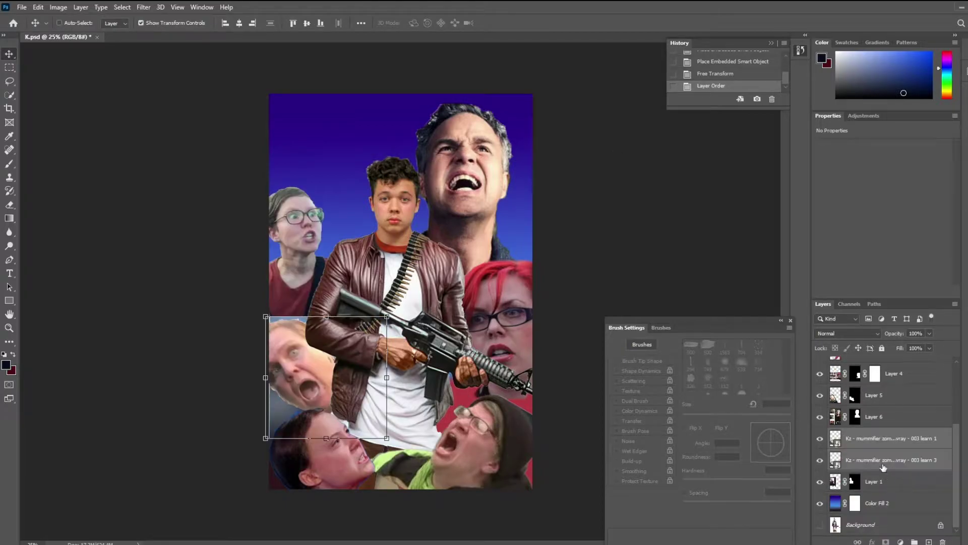
pyautogui.hotkey('ctrl', '[')
# Nudge Layer 5, hide one zombie layer, and raise the other zombie layer above it
pyautogui.click(827, 440)
pyautogui.click(820, 396)
pyautogui.hotkey('ctrl', '+')
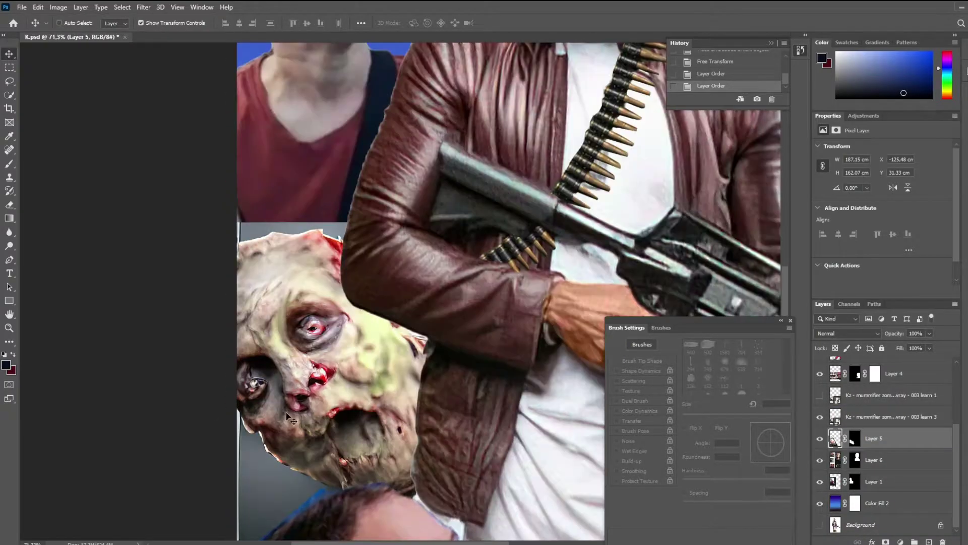
pyautogui.press('Left')
pyautogui.press('Left')
pyautogui.click(871, 417)
pyautogui.hotkey('ctrl', ']')
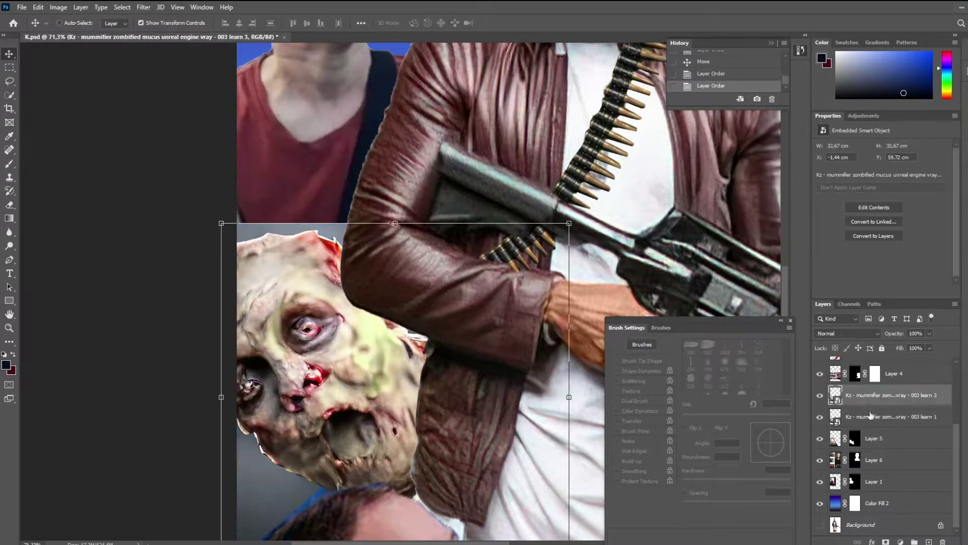
# Add a layer mask to the zombie and brush black to hide its edges near the eye
pyautogui.click(887, 541)
pyautogui.press('b')
pyautogui.press('d')
pyautogui.press('x')
pyautogui.moveTo(306, 329); pyautogui.dragTo(281, 322)
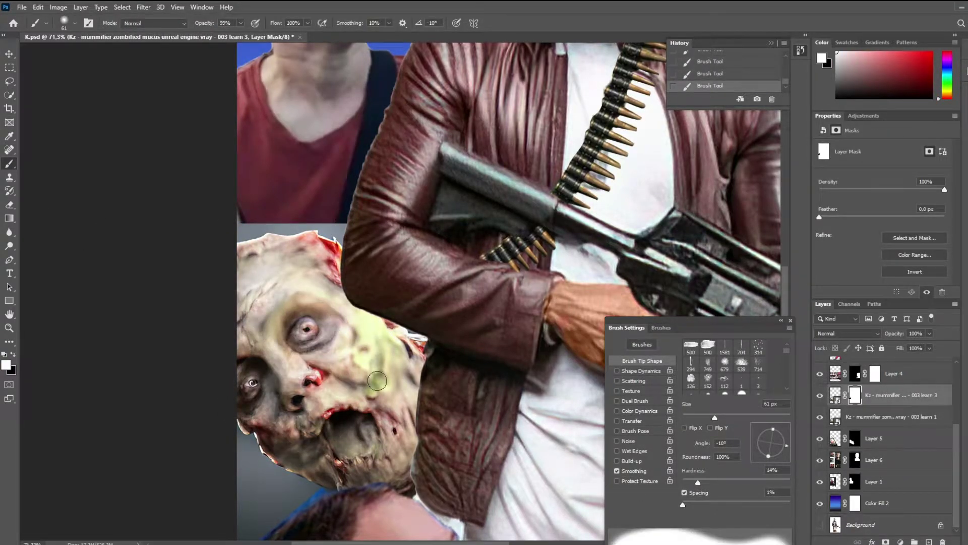
pyautogui.scroll(-3, 419, 447)
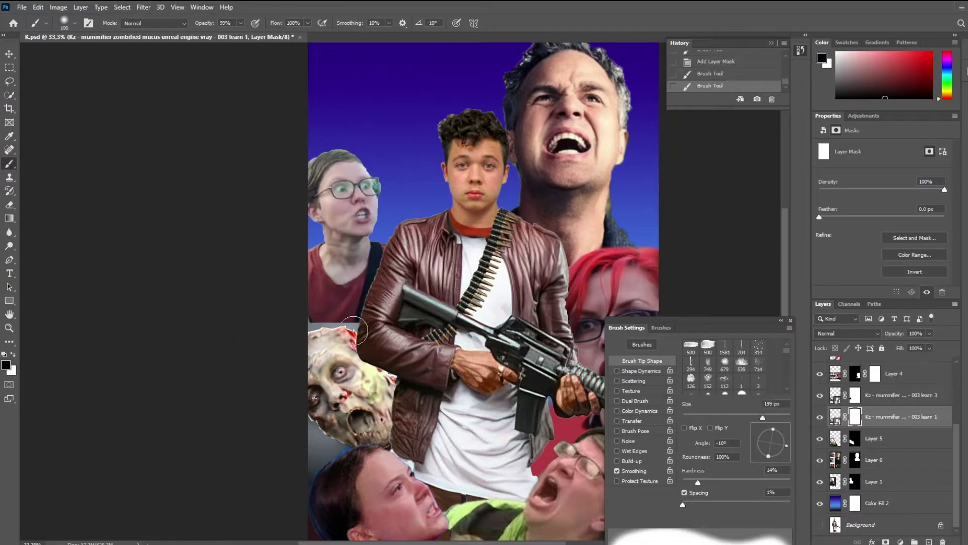
pyautogui.click(855, 395)
pyautogui.hotkey('ctrl', 'z')
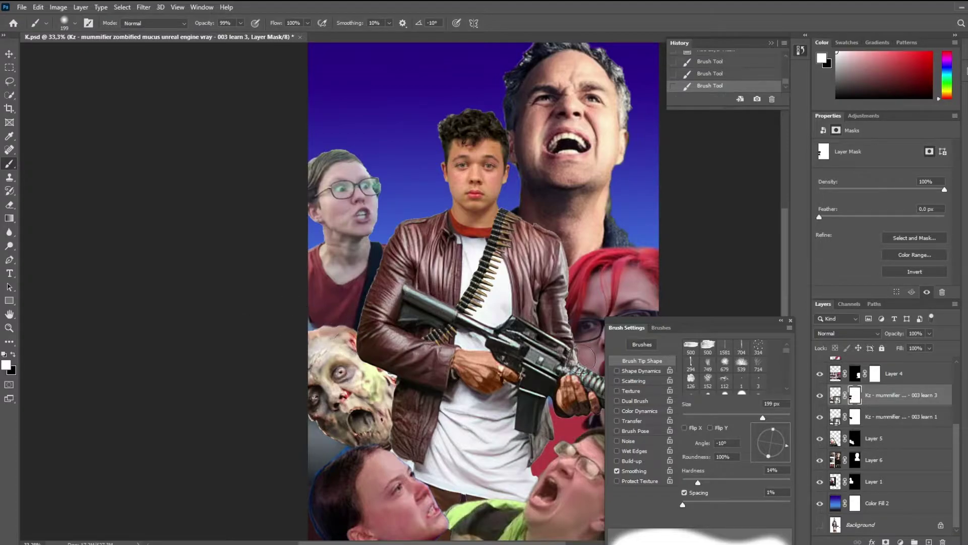
pyautogui.click(855, 417)
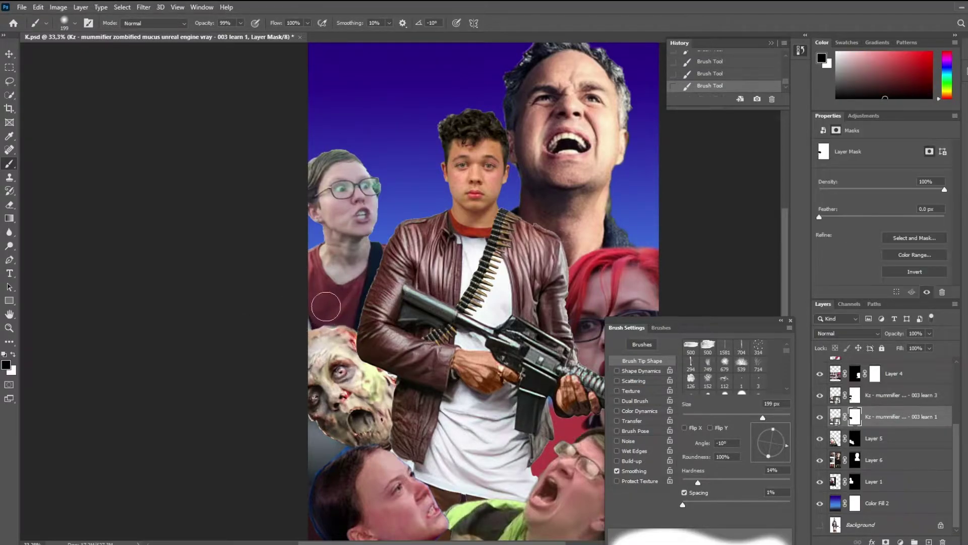
# Open another zombie image from the folder and move the Ky layers below Layer 6
pyautogui.click(384, 518)
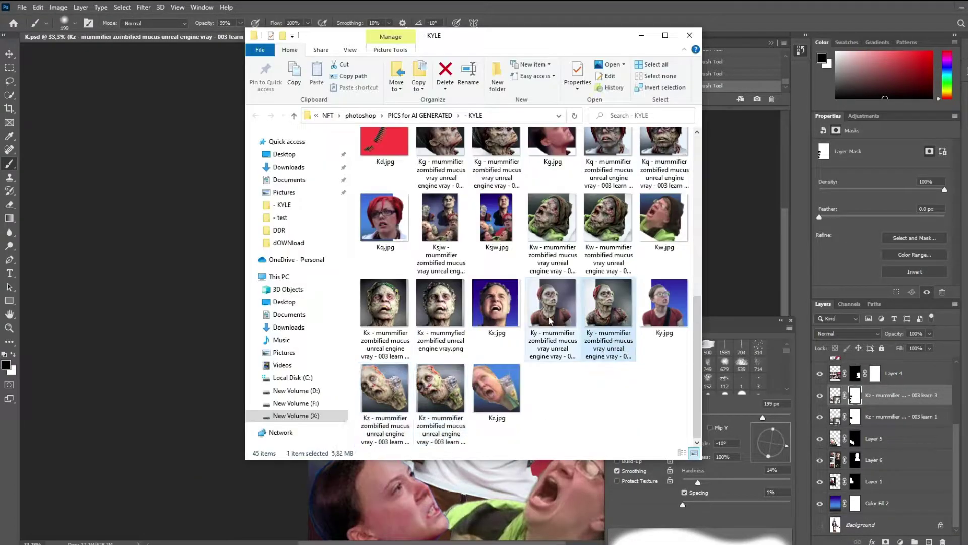
pyautogui.doubleClick(422, 389)
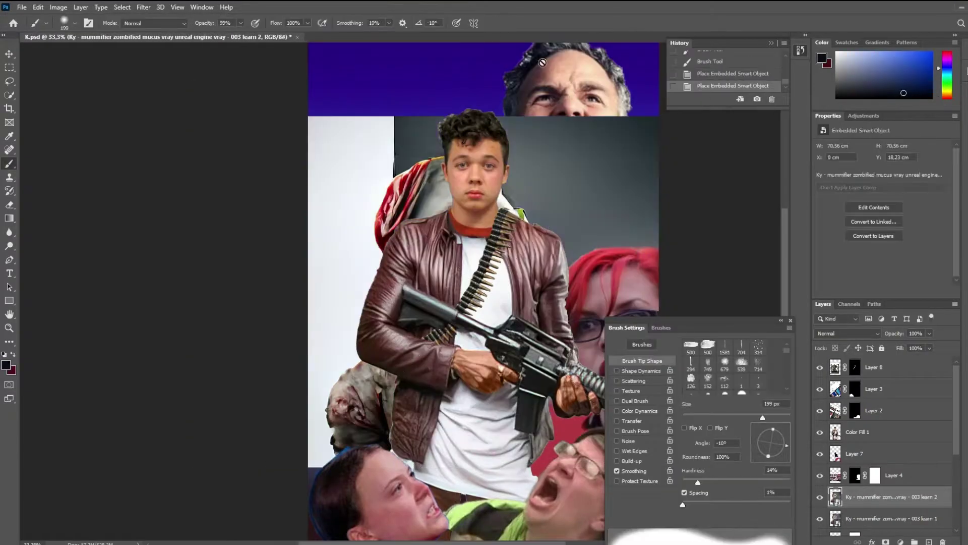
pyautogui.scroll(-3, 855, 423)
pyautogui.moveTo(840, 486); pyautogui.dragTo(840, 485)
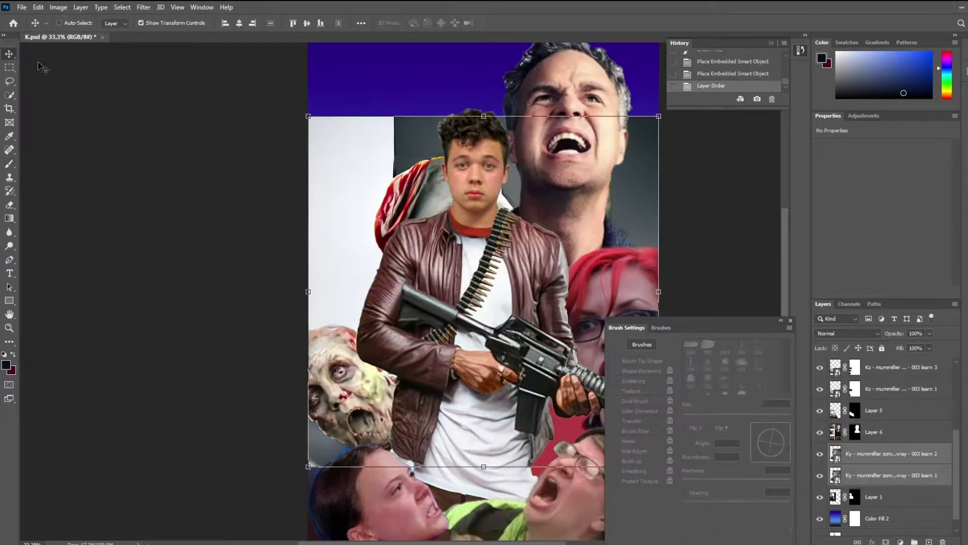
# Scale the zombie woman images and place them left of the boy's head at full opacity
pyautogui.hotkey('ctrl', 't')
pyautogui.scroll(5, 353, 202)
pyautogui.moveTo(505, 182)
pyautogui.mouseDown()
pyautogui.moveTo(514, 192)
pyautogui.moveTo(476, 182)
pyautogui.mouseUp()
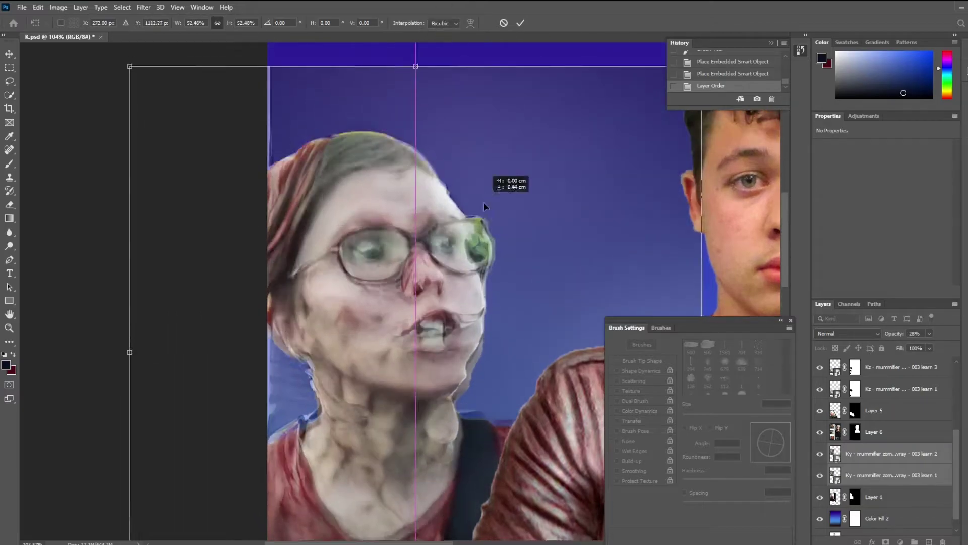
pyautogui.hotkey('ctrl', '-')
pyautogui.click(930, 334)
pyautogui.moveTo(918, 345); pyautogui.dragTo(953, 346)
pyautogui.press('Return')
pyautogui.click(820, 456)
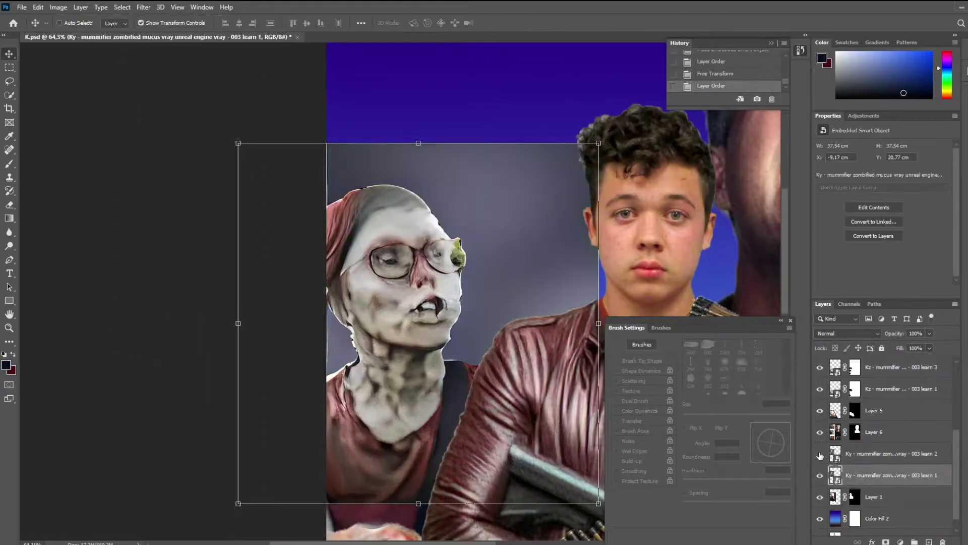
# Nudge the zombie copies into alignment and stack learn 1 above learn 2
pyautogui.click(820, 454)
pyautogui.scroll(-1, 462, 301)
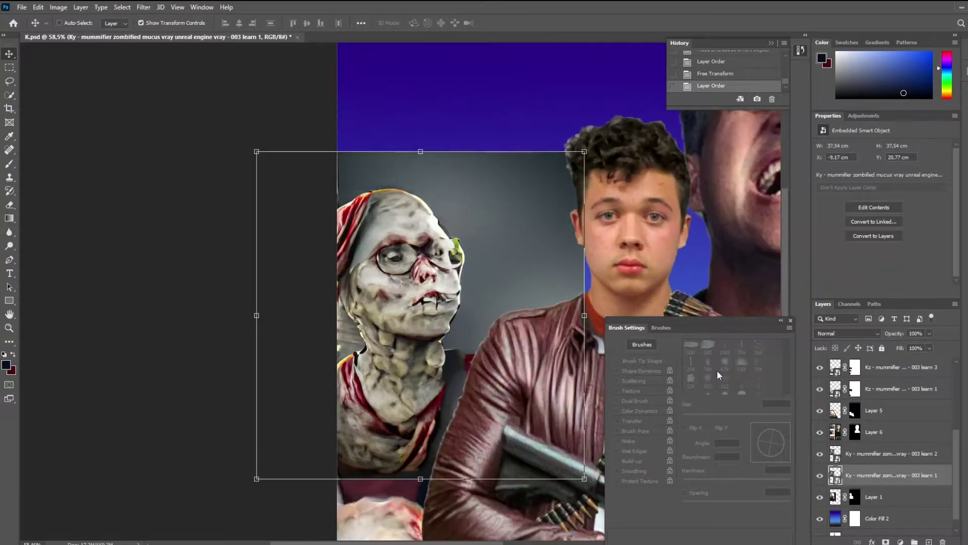
pyautogui.hotkey('alt', ']')
pyautogui.press('b')
pyautogui.press('v')
pyautogui.hotkey('alt', 'shift', '[')
pyautogui.press('Left')
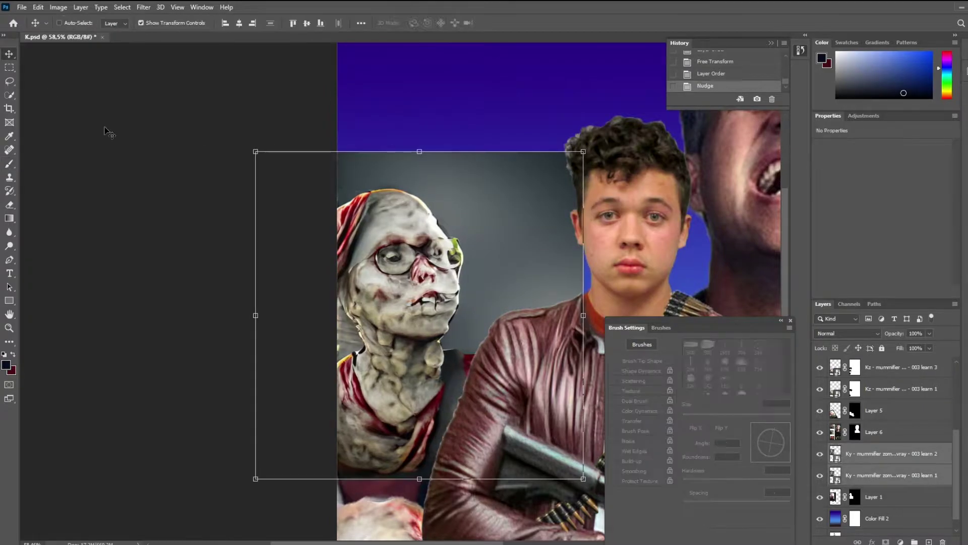
pyautogui.hotkey('ctrl', ']')
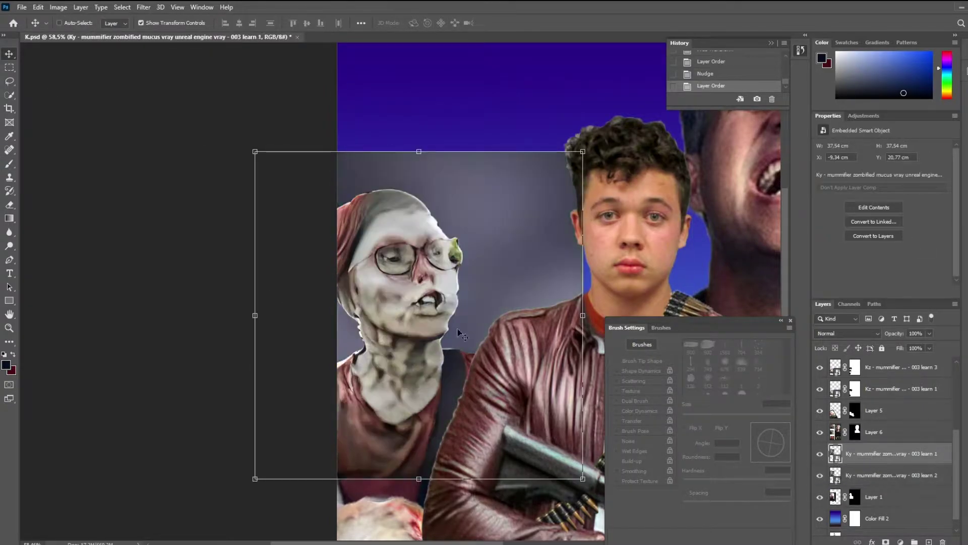
# Give learn 1 a black mask revealing the head top, and mask learn 2 around the mouth
pyautogui.hotkey('ctrl', 'i')
pyautogui.press('b')
pyautogui.moveTo(438, 243); pyautogui.dragTo(373, 211)
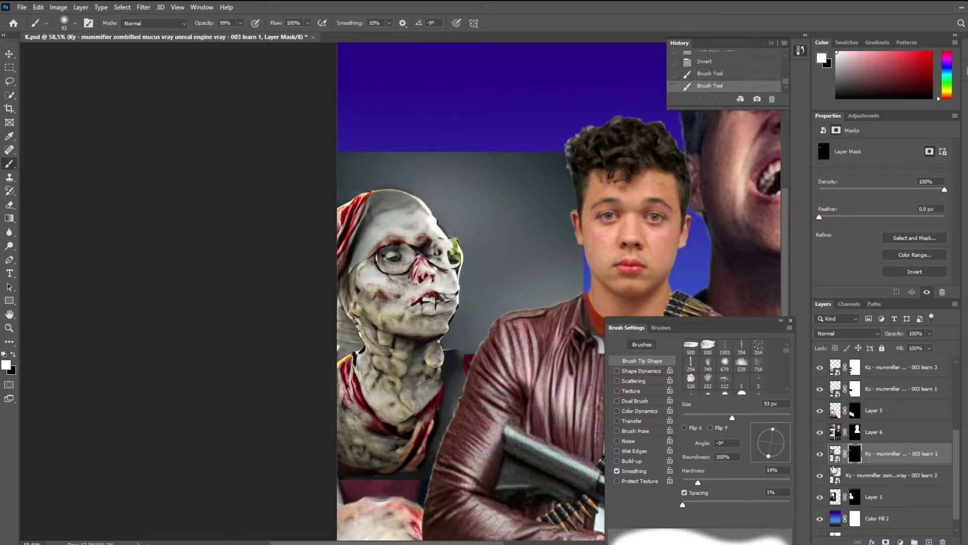
pyautogui.click(893, 475)
pyautogui.click(886, 542)
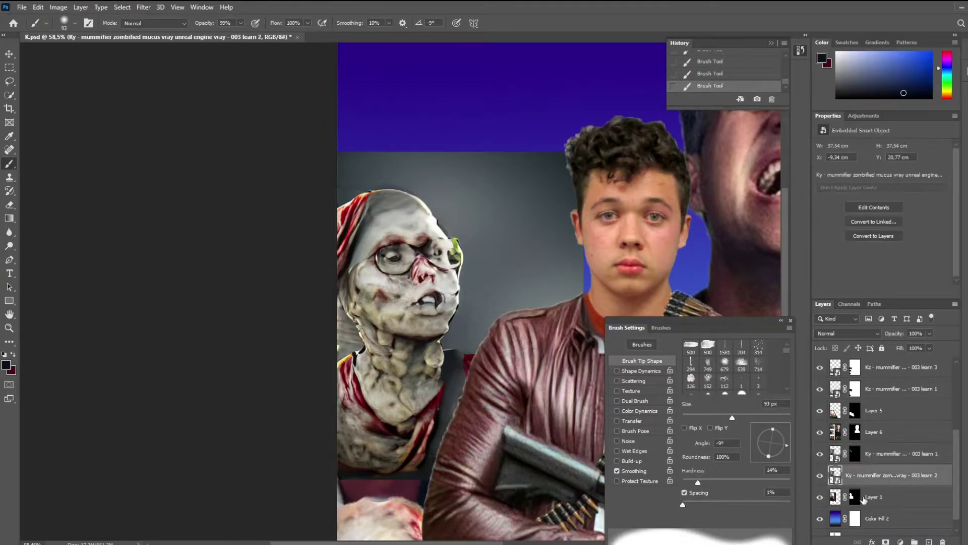
pyautogui.click(820, 453)
pyautogui.click(424, 302)
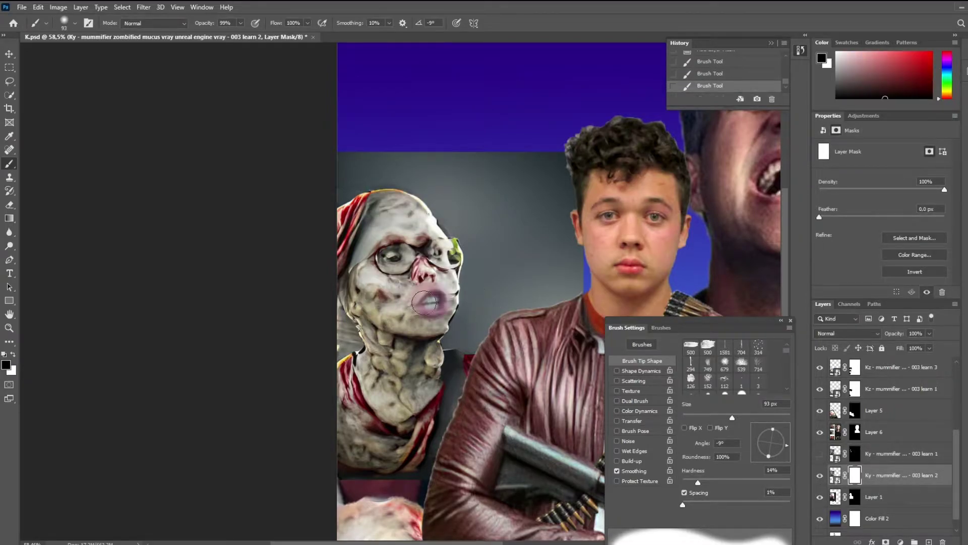
# Switch between the learn 1 and learn 2 masks to keep refining them
pyautogui.click(884, 457)
pyautogui.keyDown('alt'); pyautogui.scroll(5, 427, 293); pyautogui.keyUp('alt')
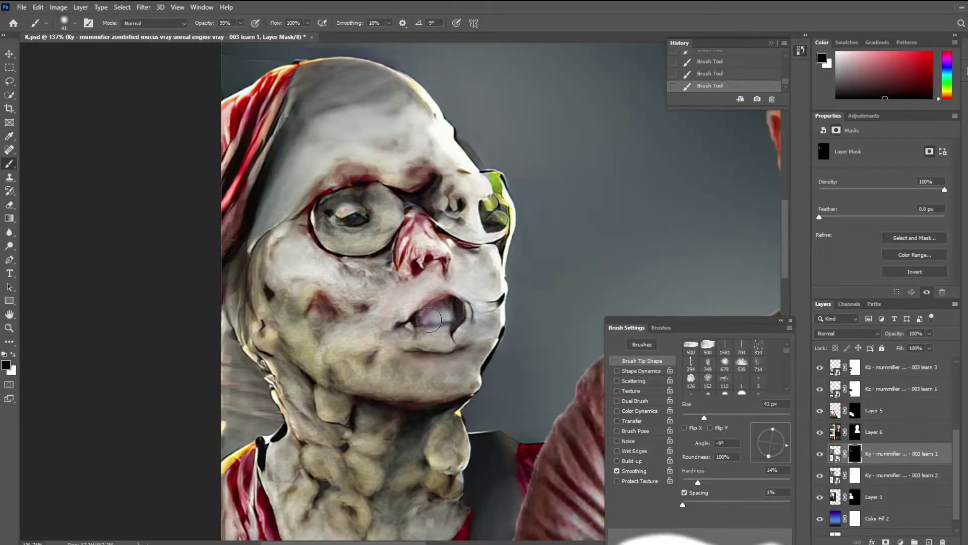
pyautogui.scroll(-8, 424, 332)
pyautogui.click(893, 475)
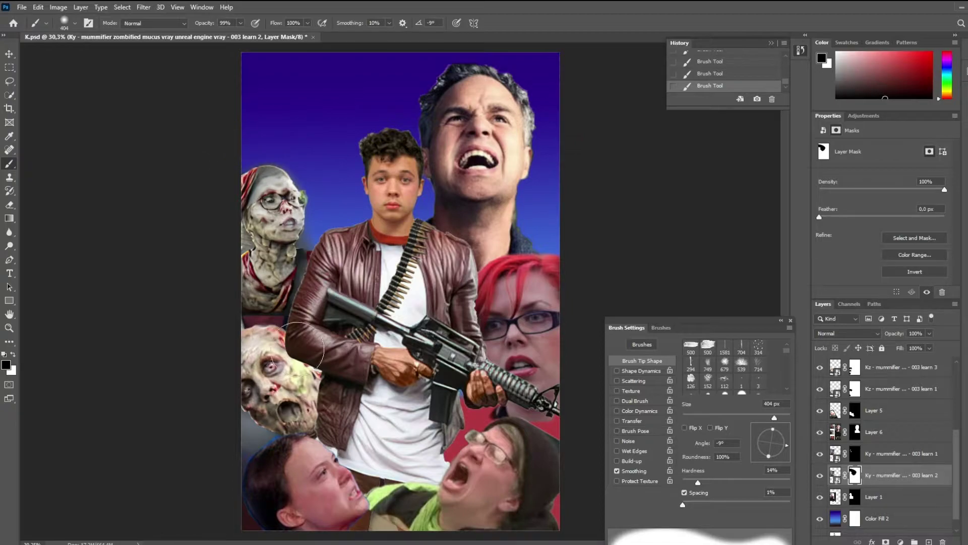
# Place the Kx zombie head in the top-right corner and move its layers behind the boy
pyautogui.click(201, 480)
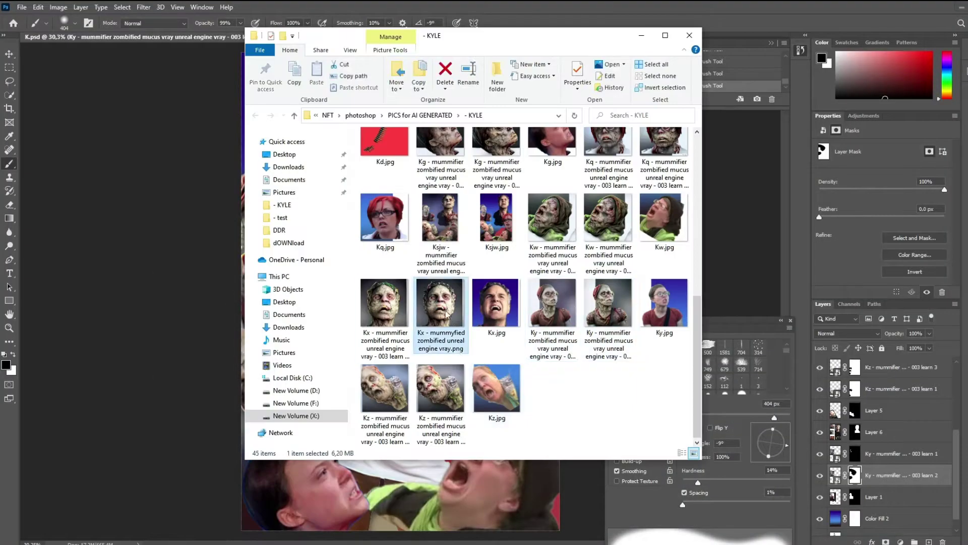
pyautogui.doubleClick(473, 335)
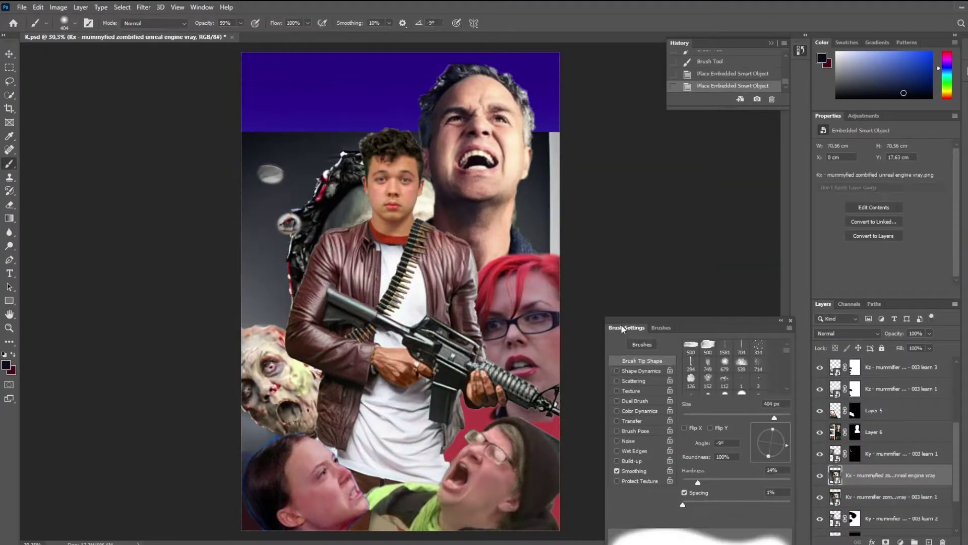
pyautogui.moveTo(887, 495); pyautogui.dragTo(886, 370)
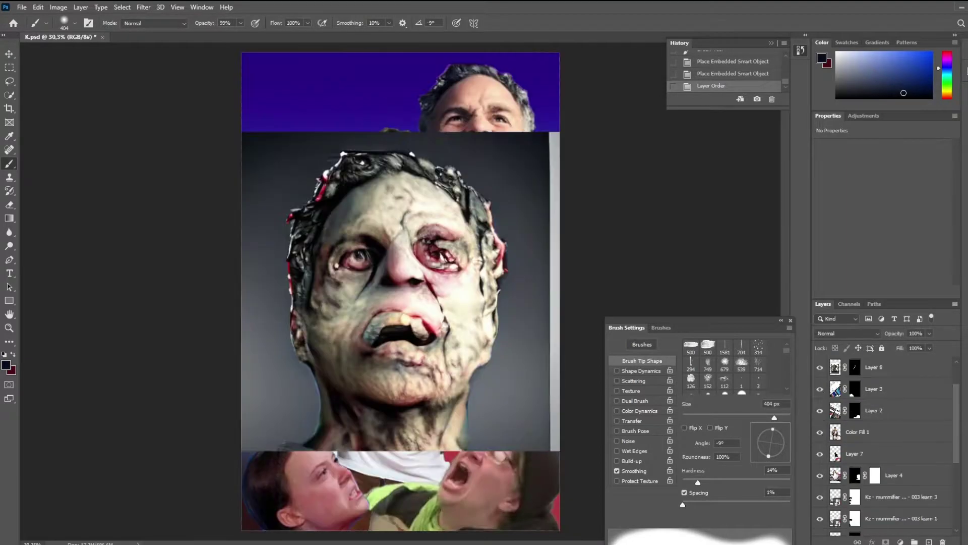
pyautogui.hotkey('ctrl', 't')
pyautogui.moveTo(559, 133)
pyautogui.mouseDown()
pyautogui.moveTo(551, 110)
pyautogui.moveTo(547, 121)
pyautogui.mouseUp()
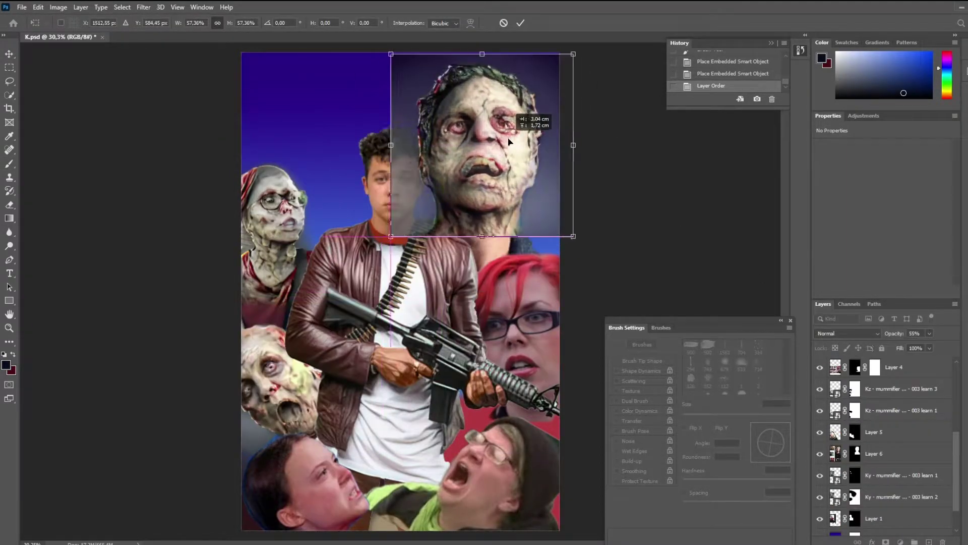
pyautogui.moveTo(824, 457); pyautogui.dragTo(829, 449)
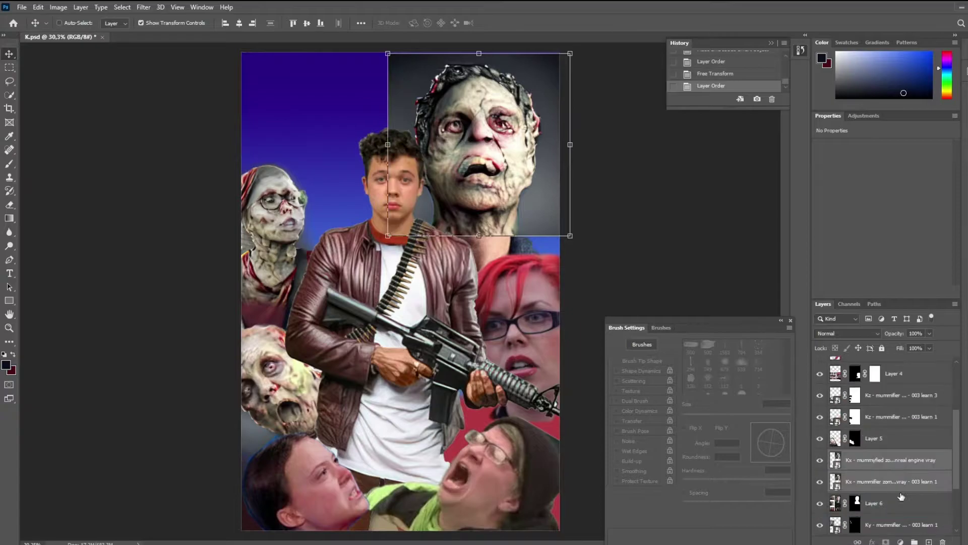
# Give one Kx layer a hidden black mask and paint in the zombie's green hair
pyautogui.click(880, 450)
pyautogui.press('b')
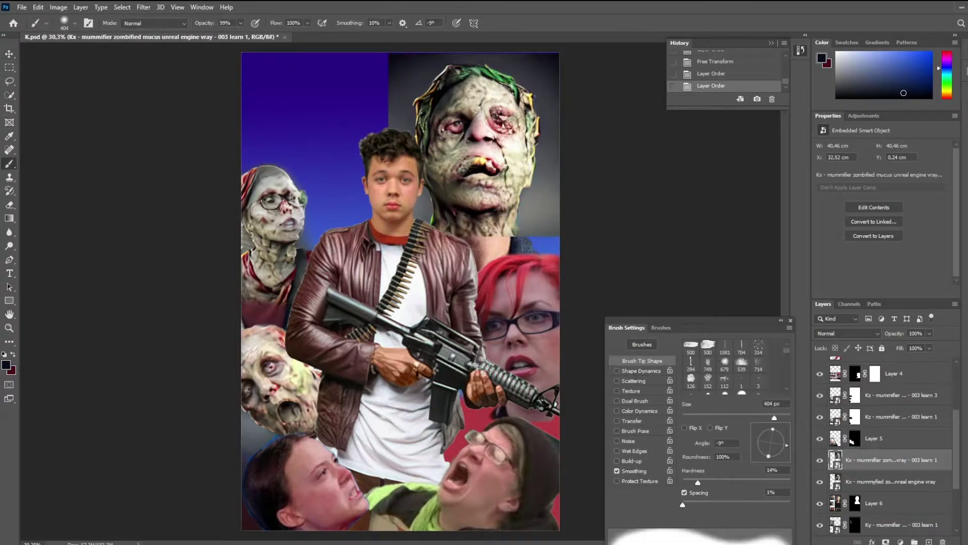
pyautogui.click(886, 542)
pyautogui.hotkey('ctrl', 'i')
pyautogui.scroll(5, 453, 91)
pyautogui.moveTo(541, 109); pyautogui.dragTo(544, 137)
pyautogui.moveTo(443, 151); pyautogui.dragTo(555, 101)
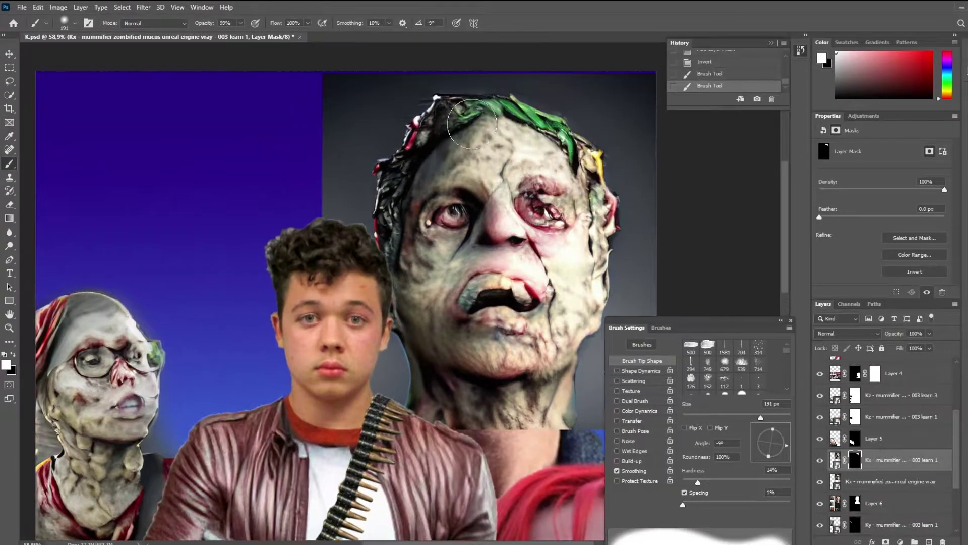
pyautogui.moveTo(394, 252); pyautogui.dragTo(454, 156)
# Mask the mummyfied Kx layer and align it over the other version, restoring 100% opacity
pyautogui.click(875, 485)
pyautogui.click(887, 542)
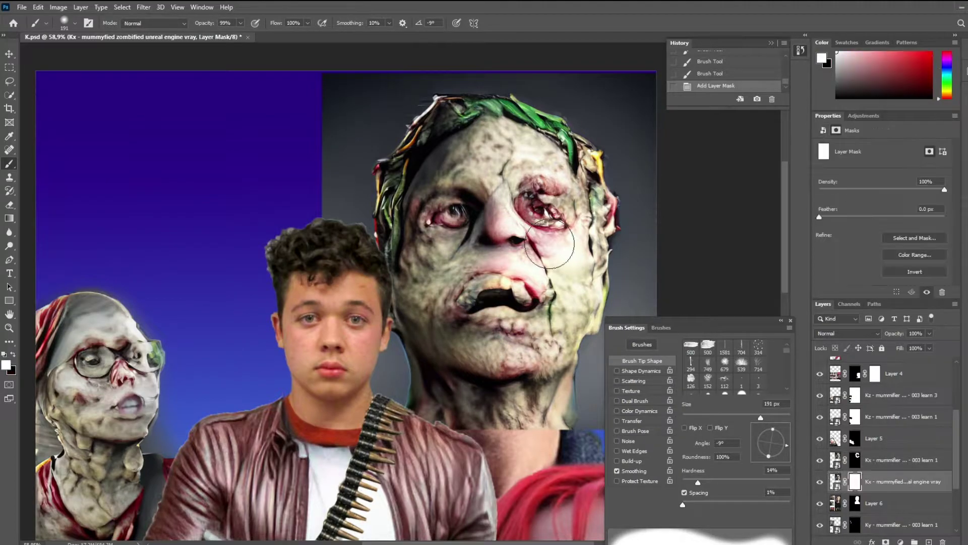
pyautogui.keyDown('shift'); pyautogui.click(888, 460); pyautogui.keyUp('shift')
pyautogui.press('v')
pyautogui.press('4')
pyautogui.moveTo(435, 262); pyautogui.dragTo(502, 325)
pyautogui.click(929, 333)
pyautogui.moveTo(918, 345); pyautogui.dragTo(952, 345)
# Brush the mummyfied layer's mask around the zombie's head
pyautogui.click(855, 481)
pyautogui.press('b')
pyautogui.press('d')
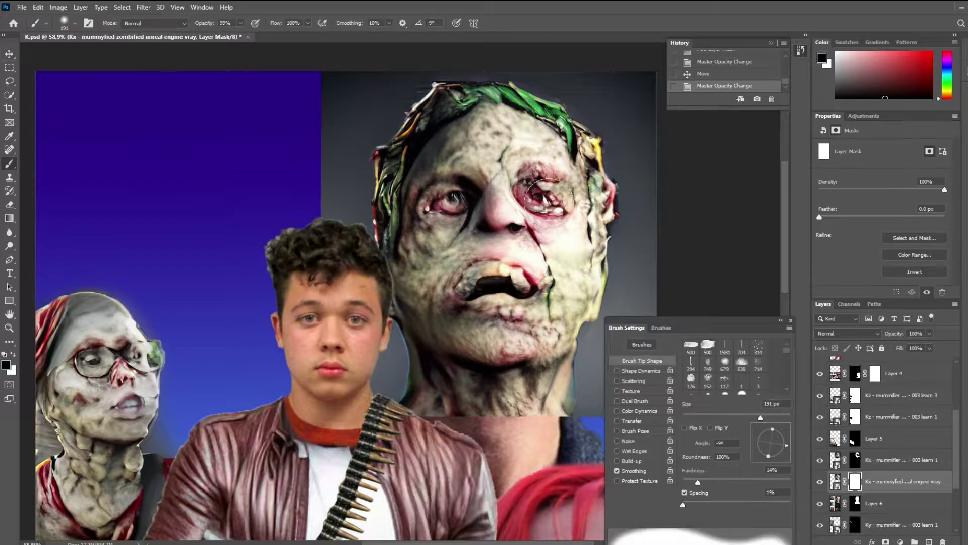
pyautogui.hotkey('ctrl', 'z')
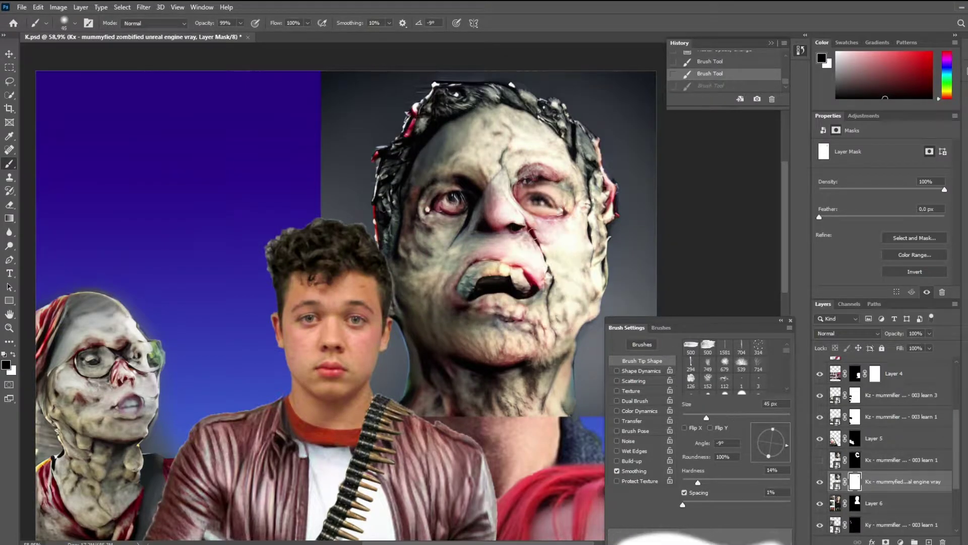
pyautogui.moveTo(532, 232); pyautogui.dragTo(548, 275)
pyautogui.scroll(-3, 469, 212)
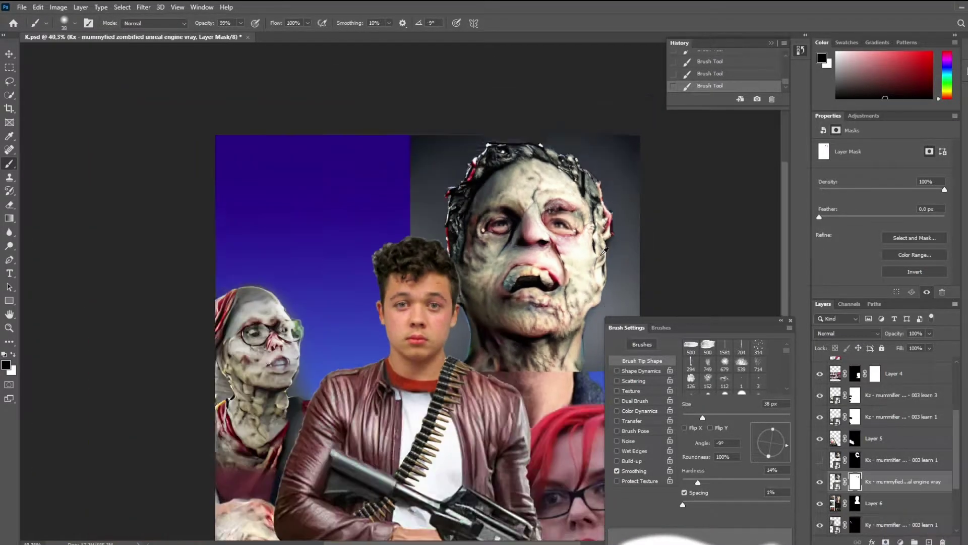
pyautogui.scroll(2, 475, 147)
pyautogui.scroll(-2, 484, 150)
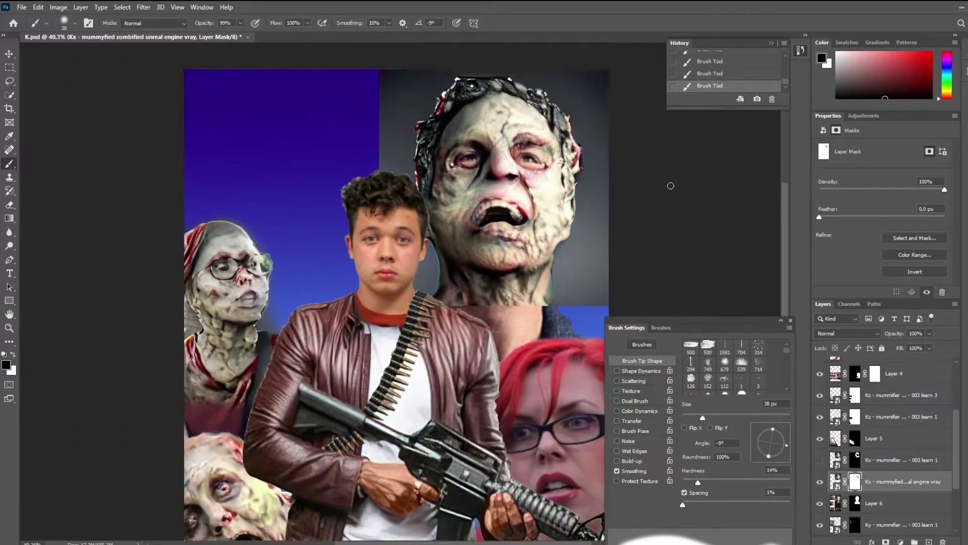
pyautogui.scroll(2, 483, 151)
pyautogui.scroll(-3, 483, 151)
# Cycle between the learn 1 and mummyfied layers to check the blend
pyautogui.click(836, 460)
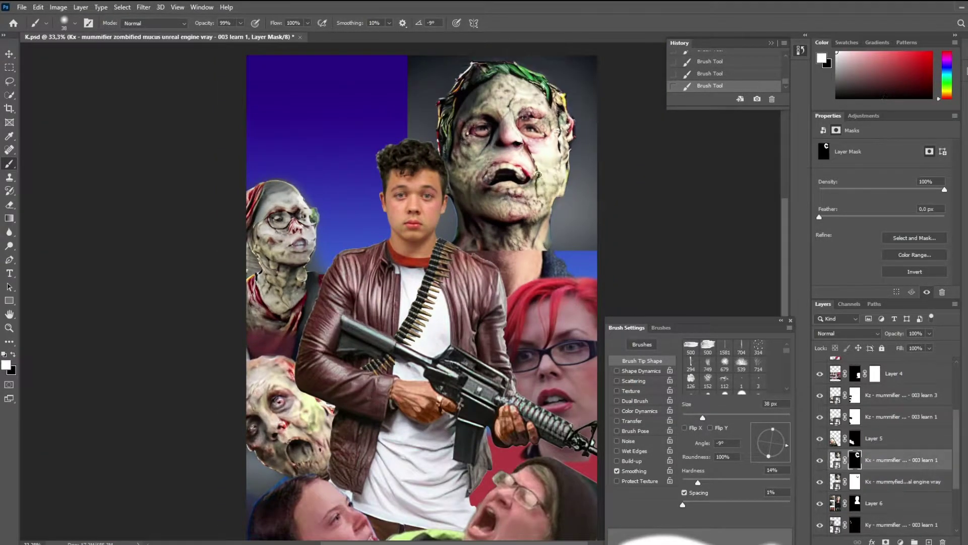
pyautogui.scroll(-1, 533, 179)
pyautogui.hotkey('alt', '[')
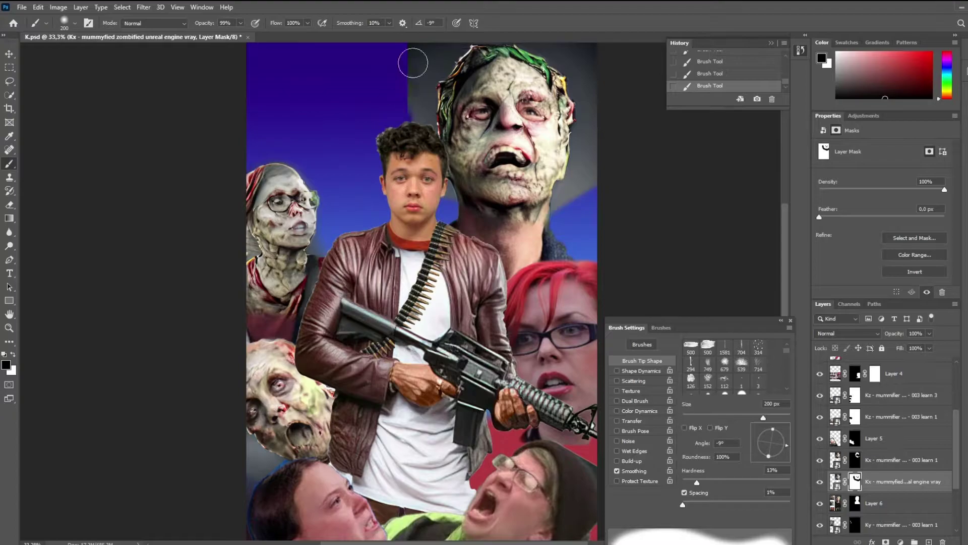
pyautogui.scroll(4, 420, 120)
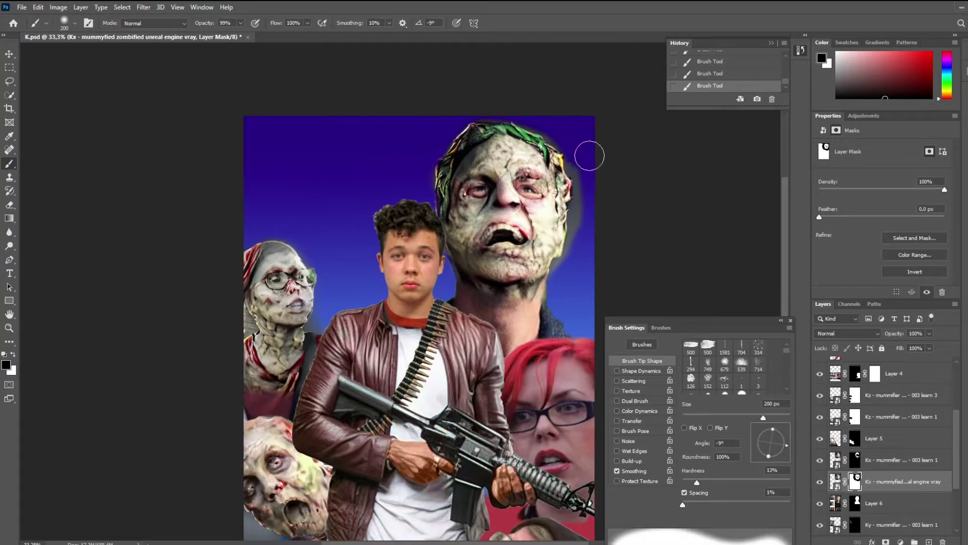
pyautogui.hotkey('alt', ']')
pyautogui.scroll(-1, 565, 273)
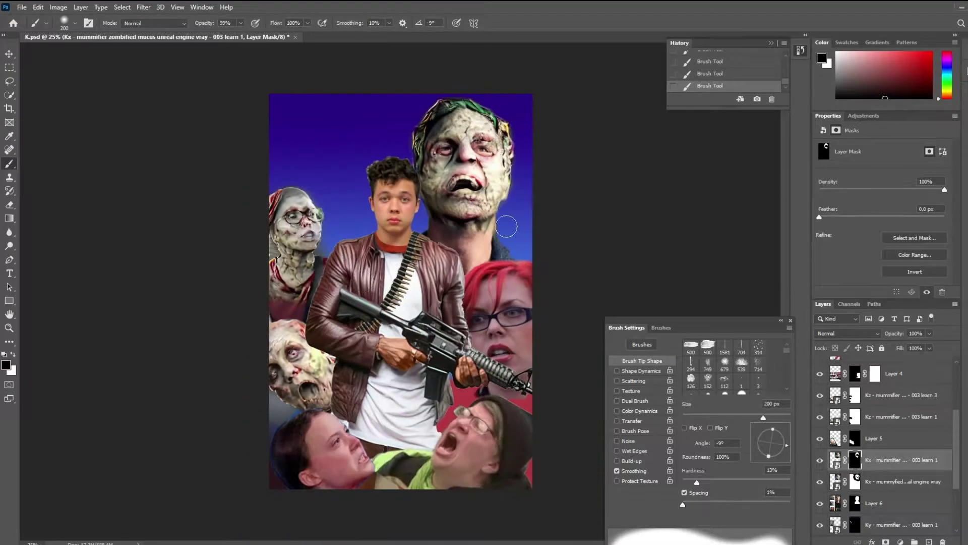
pyautogui.hotkey('alt', '[')
# Drop the two Kw mummy images into the collage and move them toward the lower centre
pyautogui.scroll(-1, 565, 272)
pyautogui.click(230, 519)
pyautogui.moveTo(580, 222)
pyautogui.mouseDown()
pyautogui.moveTo(422, 410)
pyautogui.moveTo(398, 282)
pyautogui.mouseUp()
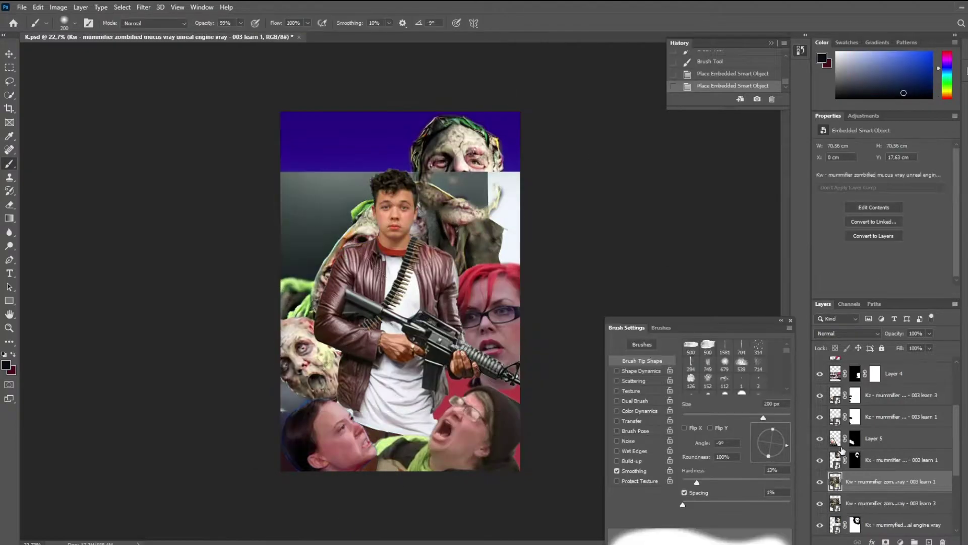
pyautogui.hotkey('ctrl', ']')
pyautogui.hotkey('ctrl', 't')
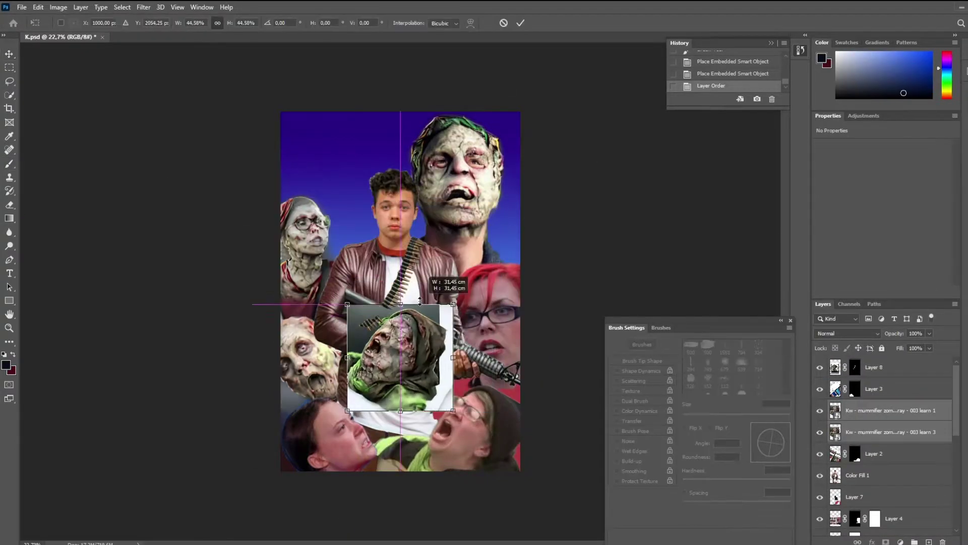
pyautogui.scroll(2, 403, 283)
pyautogui.scroll(2, 403, 283)
pyautogui.moveTo(454, 242)
pyautogui.mouseDown()
pyautogui.moveTo(506, 260)
pyautogui.moveTo(488, 279)
pyautogui.mouseUp()
# At 17% opacity, shrink and shift the mummy image into position and commit it
pyautogui.press('1')
pyautogui.press('7')
pyautogui.scroll(2, 507, 260)
pyautogui.moveTo(478, 145); pyautogui.dragTo(478, 148)
pyautogui.moveTo(480, 277); pyautogui.dragTo(486, 282)
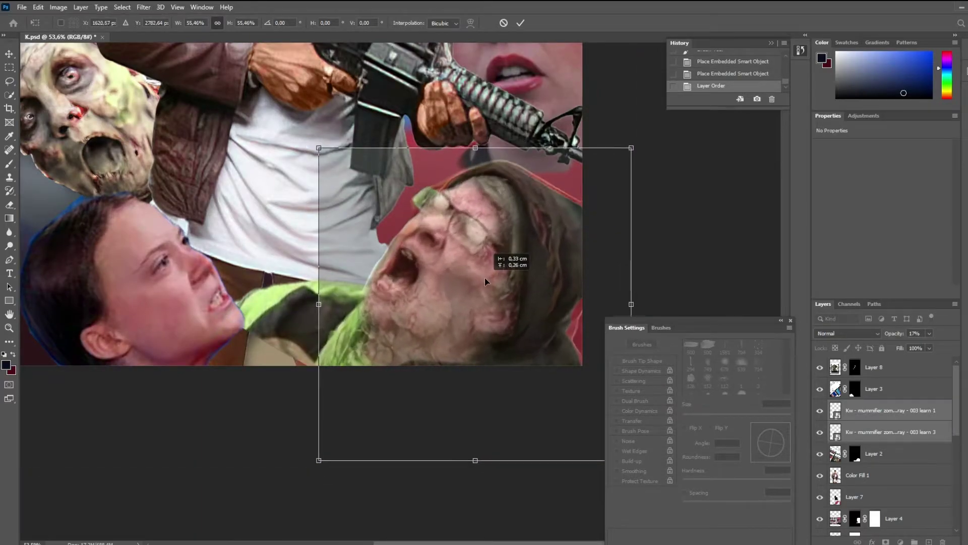
pyautogui.press('Return')
# Hide the duplicate mummy layer and mask away parts of the other's forehead and cheek
pyautogui.click(820, 411)
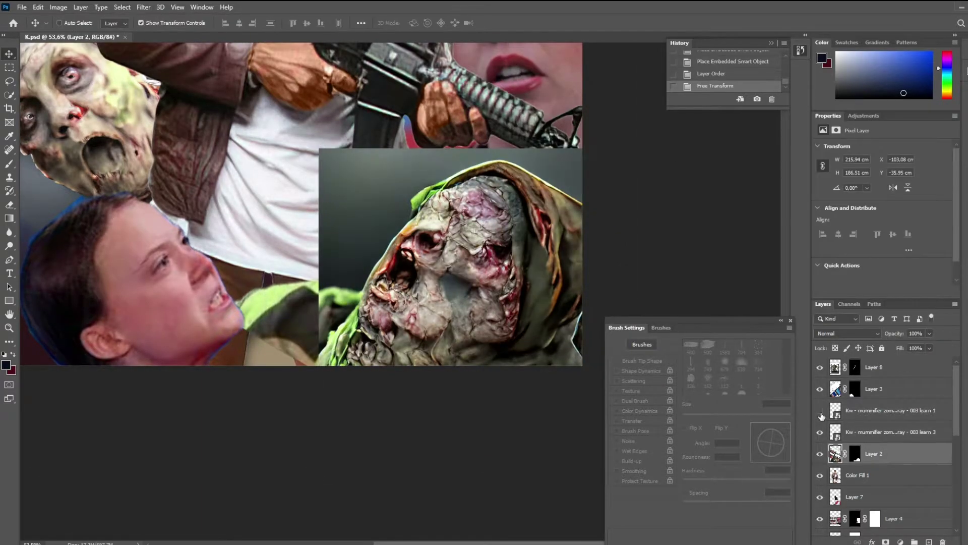
pyautogui.click(878, 433)
pyautogui.click(886, 542)
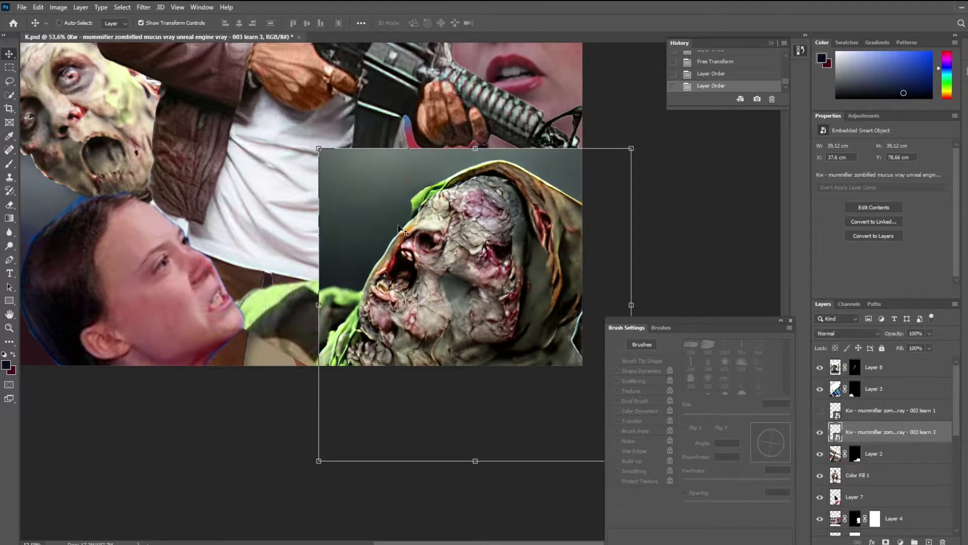
pyautogui.press('b')
pyautogui.moveTo(456, 212); pyautogui.dragTo(479, 237)
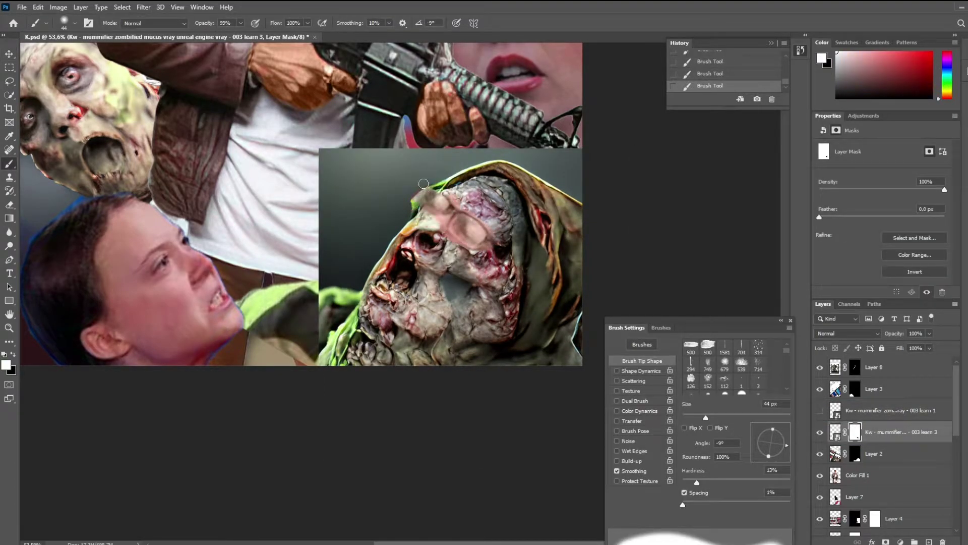
pyautogui.hotkey('ctrl', 'z')
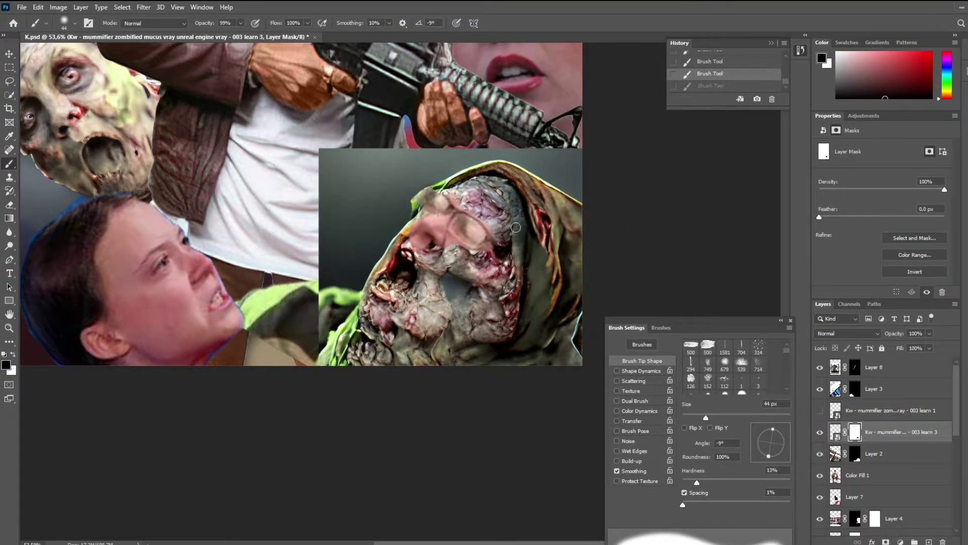
pyautogui.scroll(1, 429, 248)
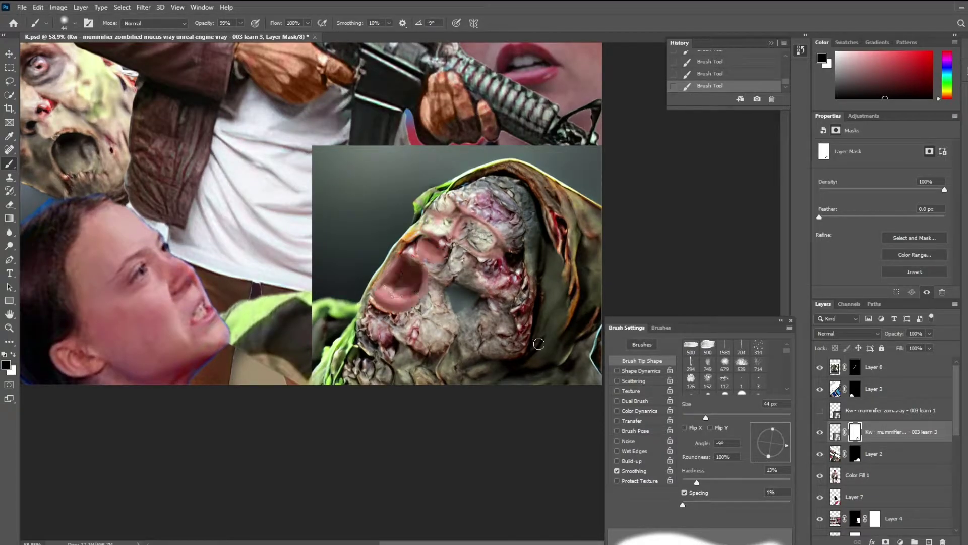
pyautogui.press(']')
pyautogui.moveTo(486, 330); pyautogui.dragTo(526, 314)
pyautogui.scroll(2, 525, 220)
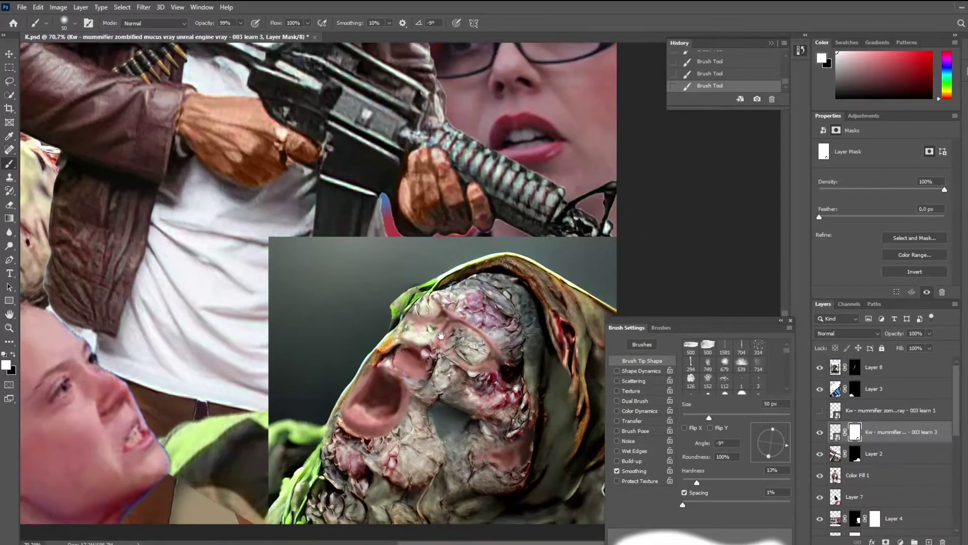
pyautogui.scroll(2, 526, 221)
# Show the open-mouth mummy layer with an inverted mask and paint its open mouth into view
pyautogui.click(819, 410)
pyautogui.click(888, 410)
pyautogui.click(886, 542)
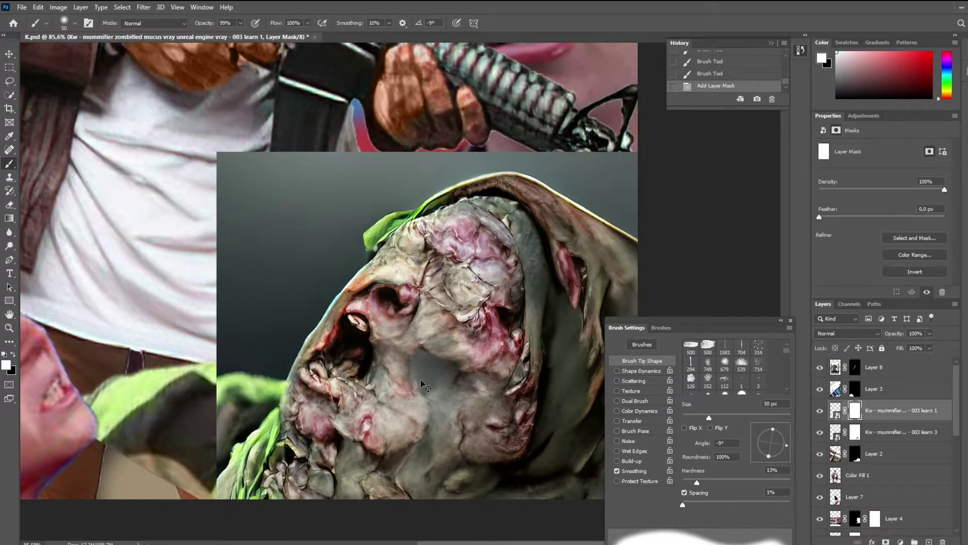
pyautogui.hotkey('ctrl', 'i')
pyautogui.moveTo(328, 328); pyautogui.dragTo(363, 355)
pyautogui.moveTo(495, 233); pyautogui.dragTo(454, 303)
# Mask away the mummy's rectangular backdrop, returning the brush to 50 px
pyautogui.scroll(-2, 535, 382)
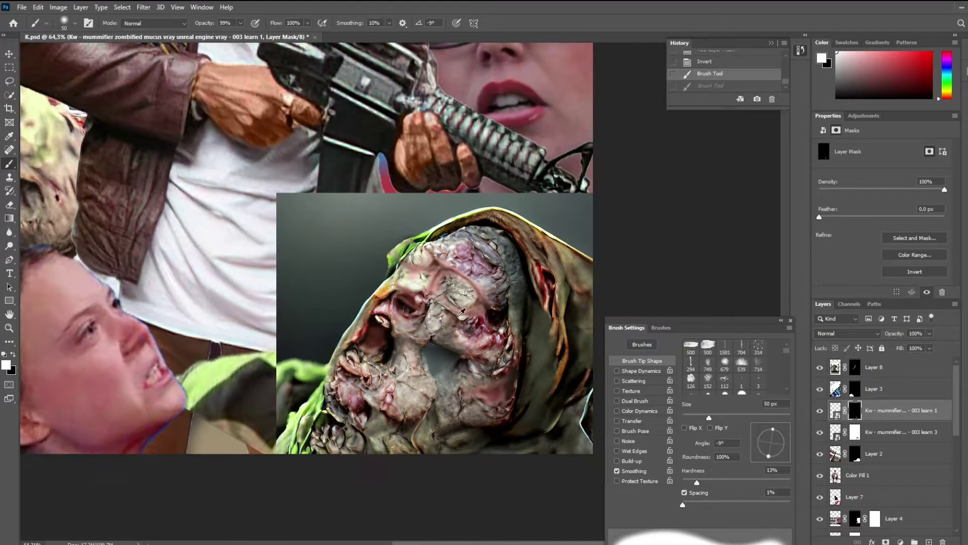
pyautogui.press('x')
pyautogui.hotkey('alt', '[')
pyautogui.scroll(-2, 535, 382)
pyautogui.scroll(3, 474, 343)
pyautogui.press('x')
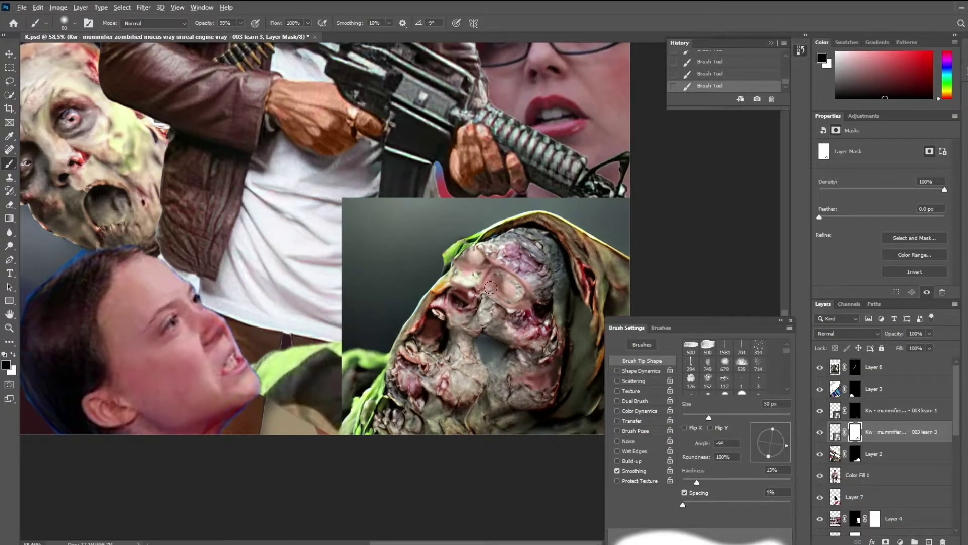
pyautogui.scroll(-2, 490, 288)
pyautogui.scroll(2, 491, 288)
pyautogui.moveTo(454, 282); pyautogui.dragTo(356, 346)
pyautogui.scroll(-1, 487, 314)
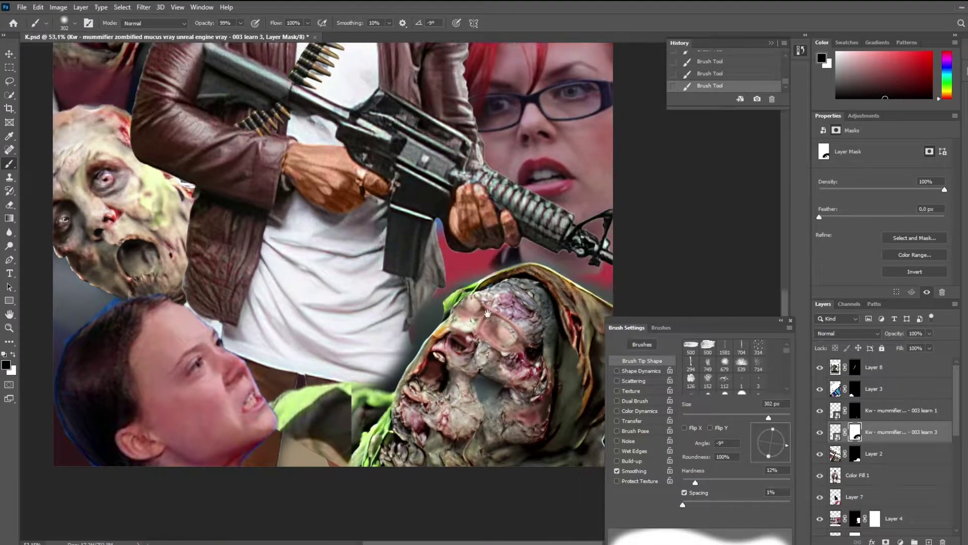
pyautogui.moveTo(488, 313); pyautogui.dragTo(428, 273)
pyautogui.moveTo(353, 216); pyautogui.dragTo(328, 216)
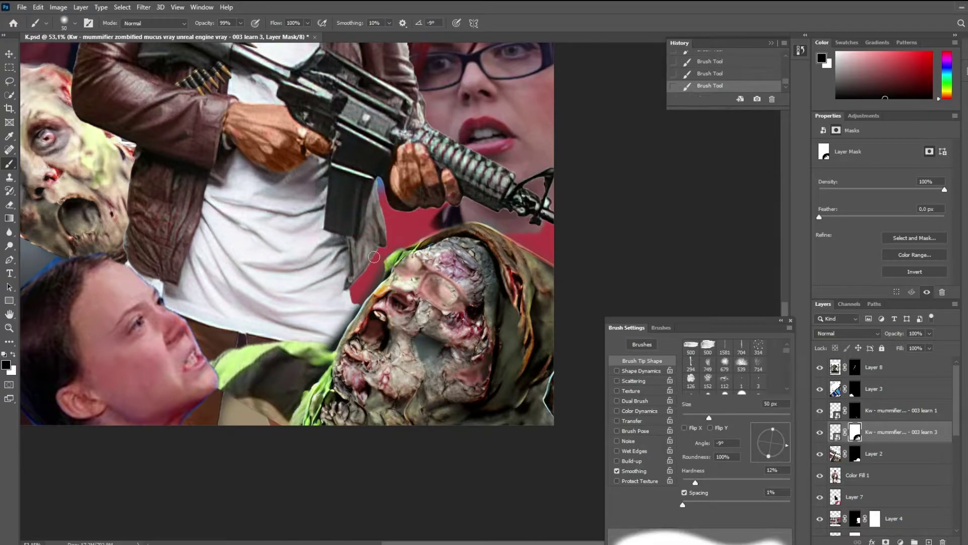
pyautogui.scroll(-3, 356, 234)
pyautogui.hotkey('ctrl', 'z')
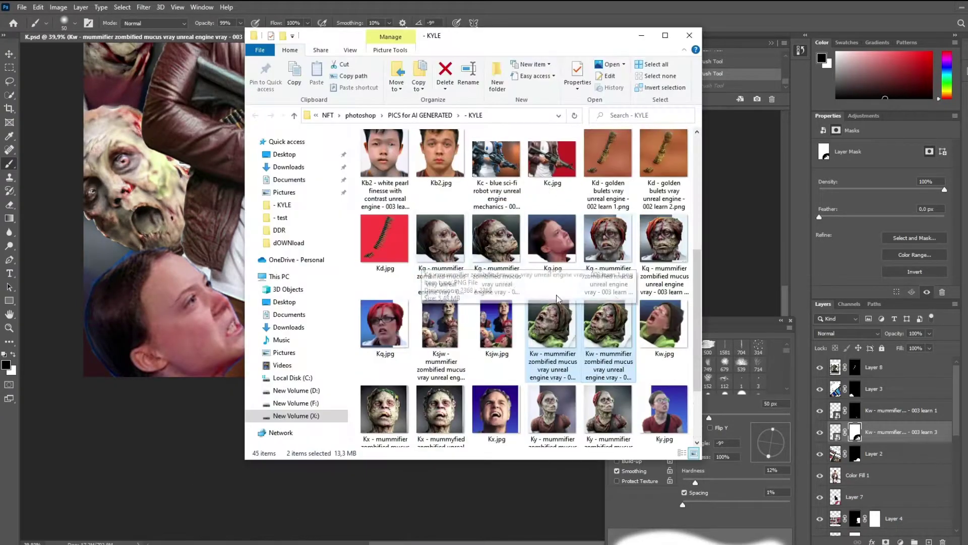
# Bring in the two Kq zombie images and move their layers higher in the stack
pyautogui.moveTo(626, 323)
pyautogui.mouseDown()
pyautogui.moveTo(872, 453)
pyautogui.moveTo(872, 389)
pyautogui.mouseUp()
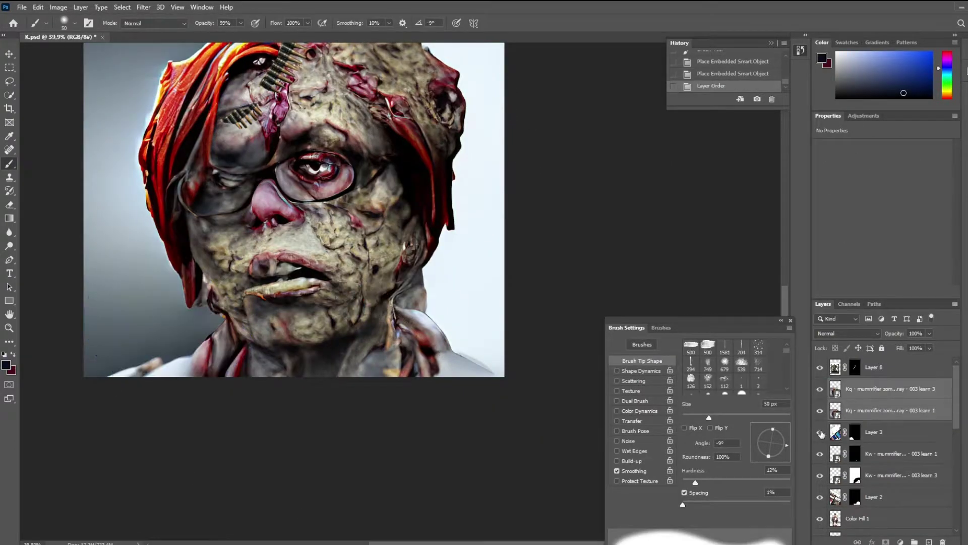
pyautogui.scroll(-2, 399, 292)
pyautogui.keyDown('alt'); pyautogui.click(820, 475); pyautogui.keyUp('alt')
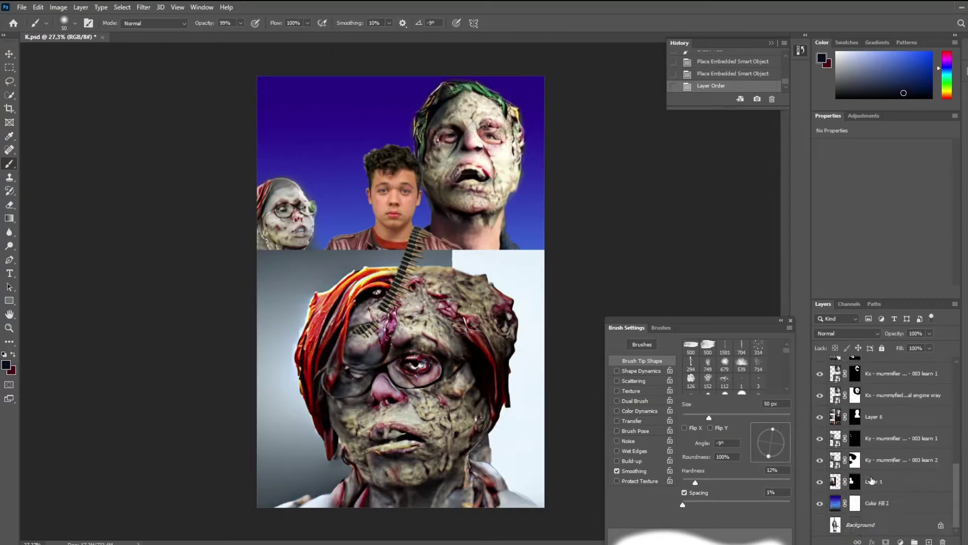
pyautogui.moveTo(887, 525); pyautogui.dragTo(888, 454)
pyautogui.press('v')
pyautogui.moveTo(479, 263); pyautogui.dragTo(502, 227)
# At lowered opacity, scale the zombie woman image to fit over the red-haired face
pyautogui.hotkey('ctrl', 't')
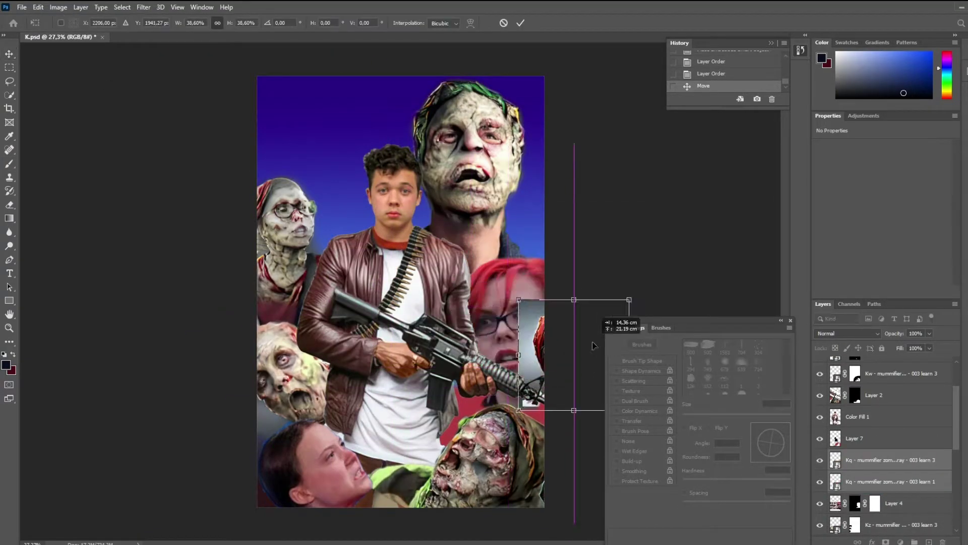
pyautogui.scroll(3, 506, 323)
pyautogui.moveTo(929, 333)
pyautogui.mouseDown()
pyautogui.moveTo(883, 346)
pyautogui.moveTo(893, 346)
pyautogui.mouseUp()
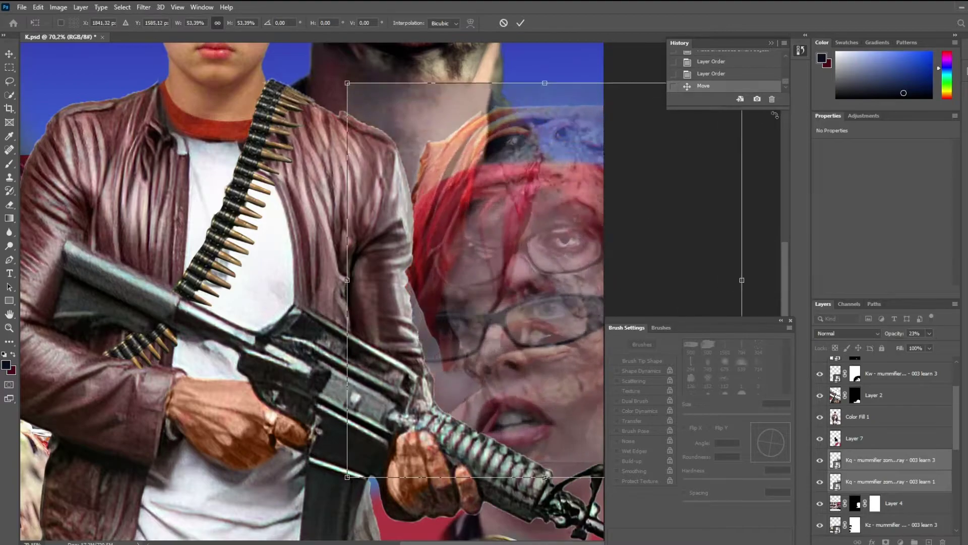
pyautogui.moveTo(673, 152); pyautogui.dragTo(749, 101)
pyautogui.moveTo(540, 152); pyautogui.dragTo(541, 211)
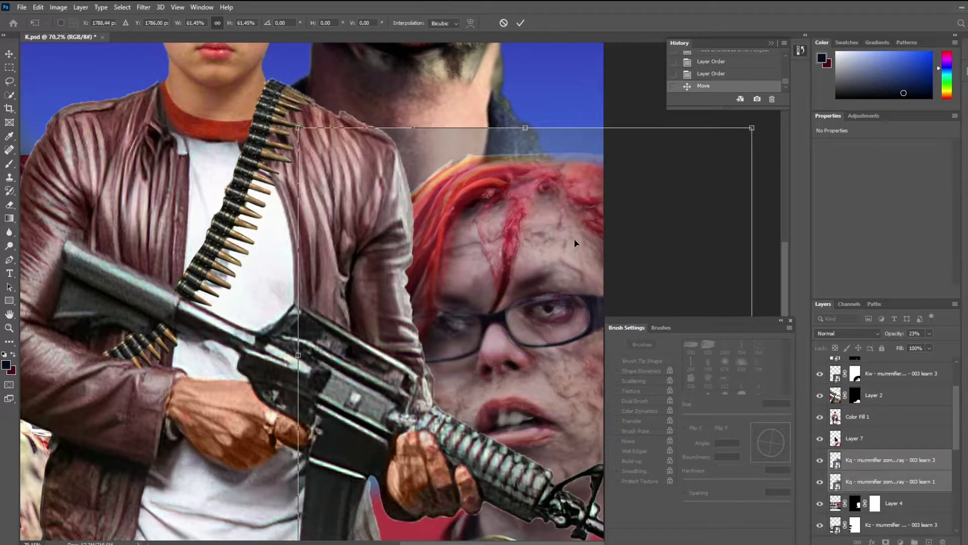
pyautogui.scroll(-3, 714, 353)
pyautogui.moveTo(894, 333); pyautogui.dragTo(550, 335)
pyautogui.press('Return')
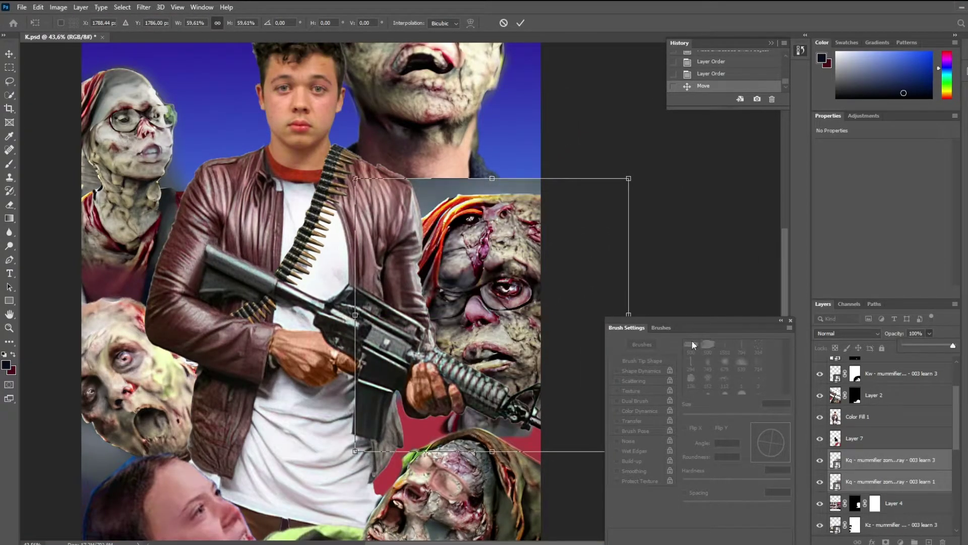
# Add inverted masks to both Kq layers and paint the zombie face over the woman's
pyautogui.click(887, 542)
pyautogui.hotkey('ctrl', 'i')
pyautogui.press('b')
pyautogui.moveTo(434, 212); pyautogui.dragTo(449, 256)
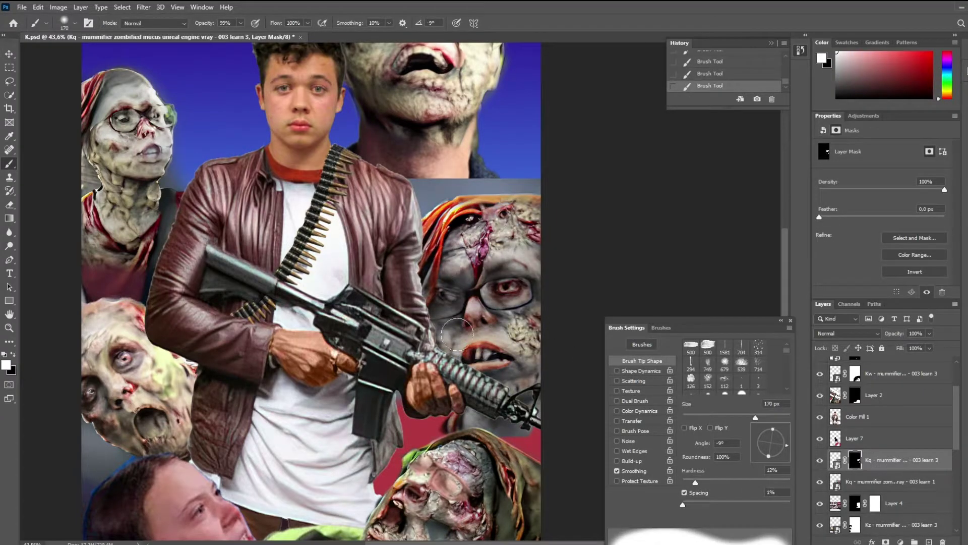
pyautogui.click(863, 485)
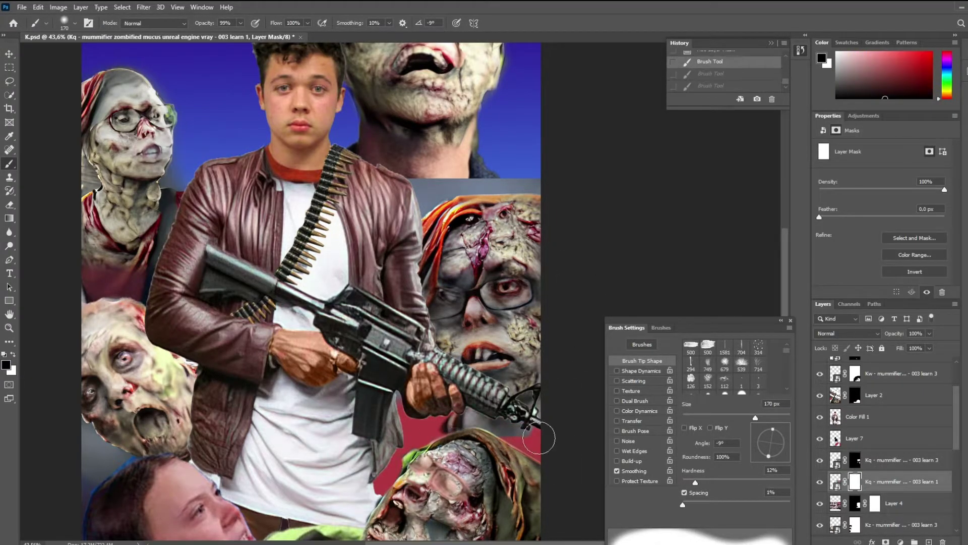
pyautogui.moveTo(464, 320); pyautogui.dragTo(447, 299)
pyautogui.scroll(-1, 453, 303)
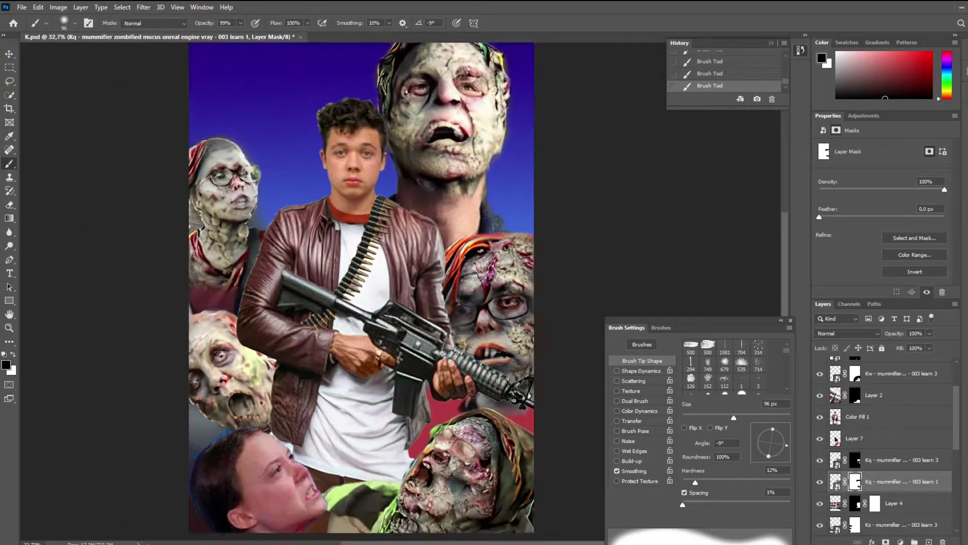
pyautogui.press('Return')
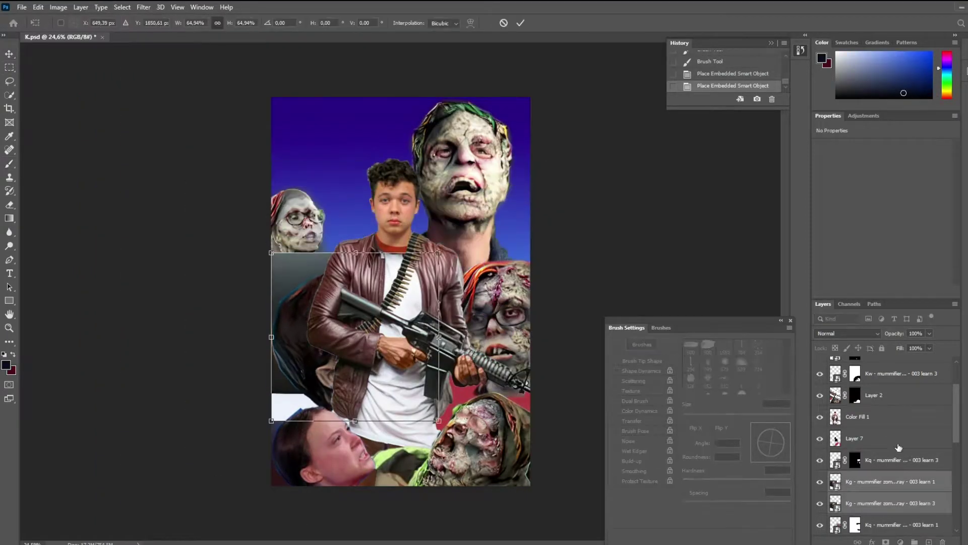
# Reposition the zombie head over the girl's face and restore the undone mask stroke
pyautogui.moveTo(906, 355); pyautogui.dragTo(891, 355)
pyautogui.scroll(3, 368, 434)
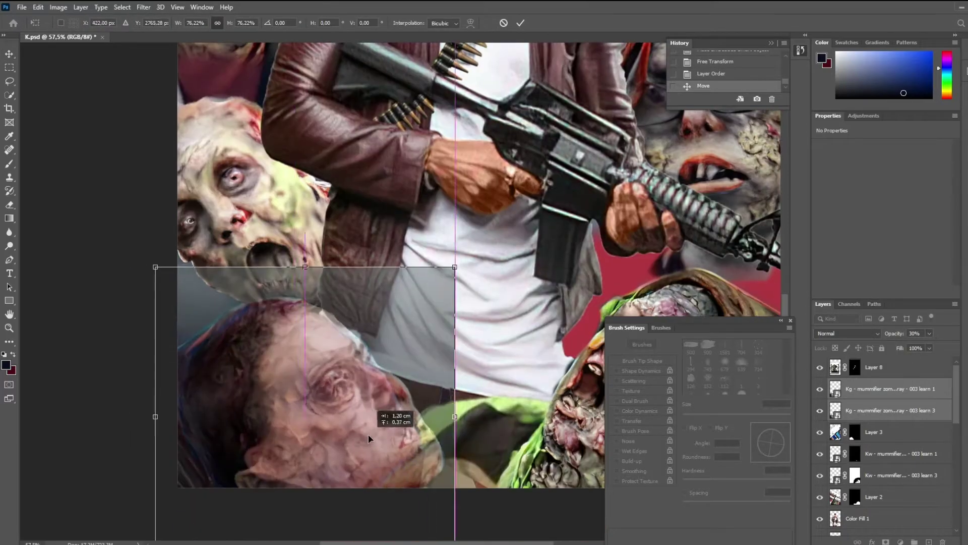
pyautogui.moveTo(368, 434); pyautogui.dragTo(357, 385)
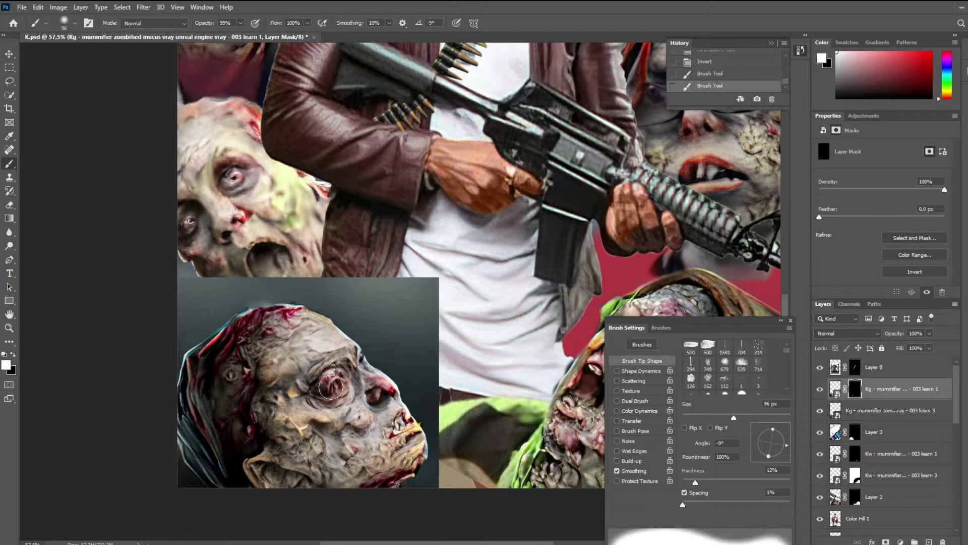
pyautogui.hotkey('ctrl', 'shift', 'z')
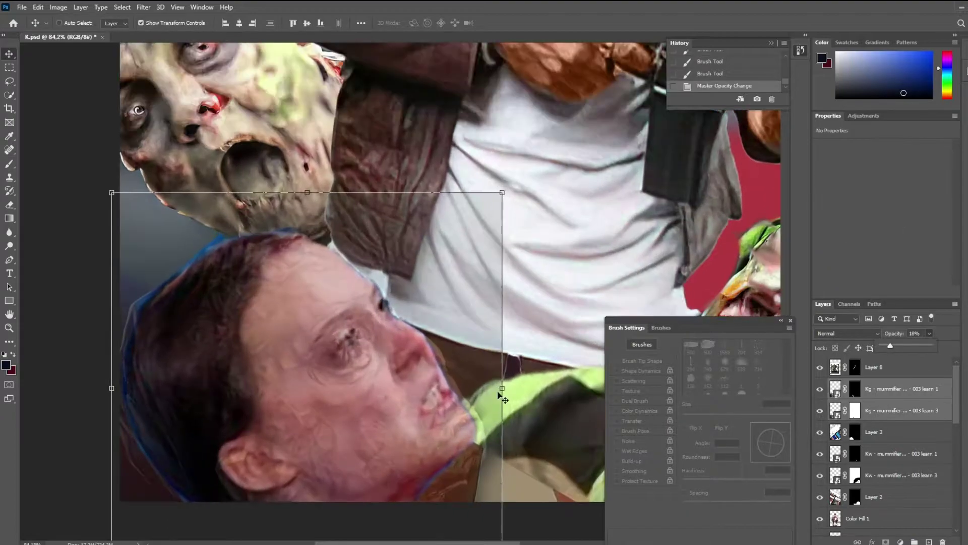
pyautogui.moveTo(498, 394); pyautogui.dragTo(428, 417)
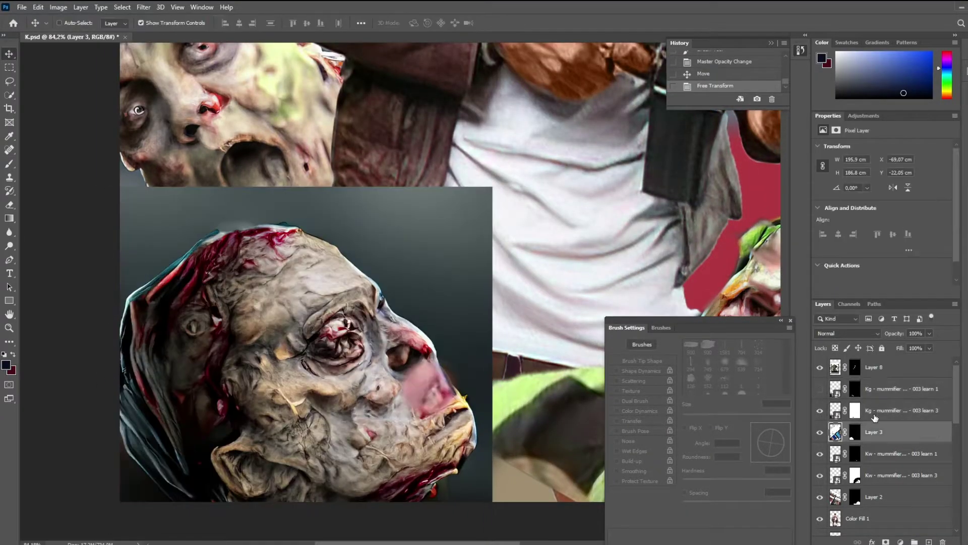
# Paint the zombie head's mask around the nose, then undo that stroke
pyautogui.press('b')
pyautogui.moveTo(433, 365); pyautogui.dragTo(406, 393)
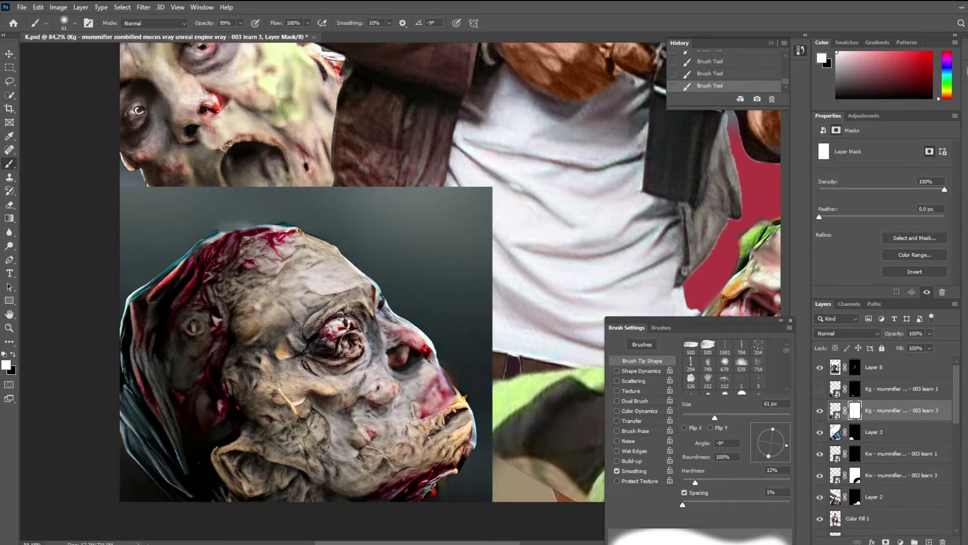
pyautogui.scroll(-5, 385, 311)
pyautogui.scroll(3, 403, 328)
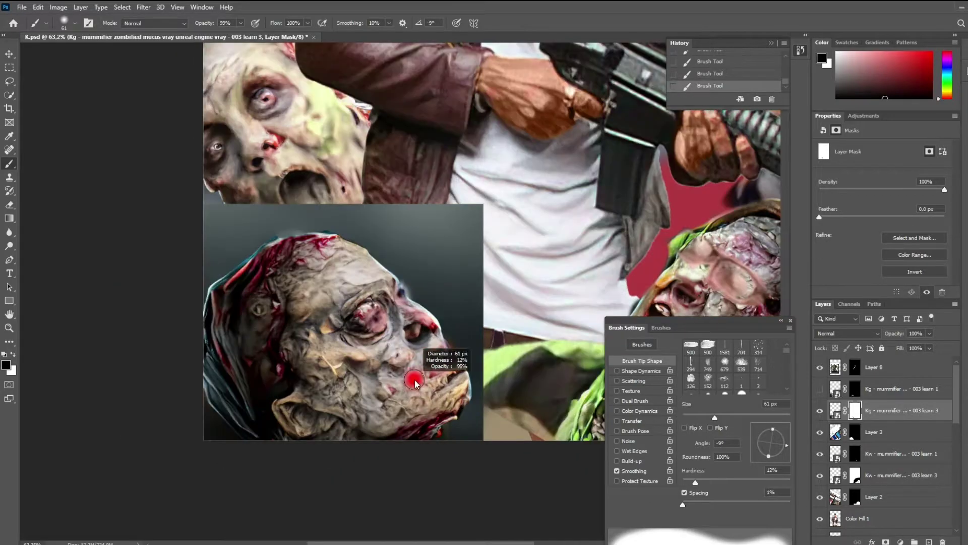
pyautogui.hotkey('ctrl', 'z')
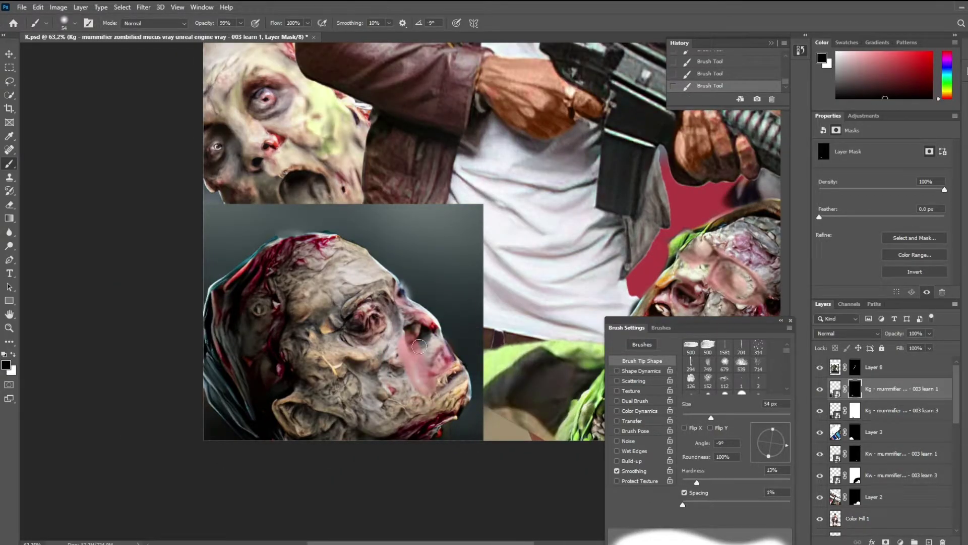
pyautogui.scroll(-2, 412, 394)
pyautogui.scroll(3, 413, 341)
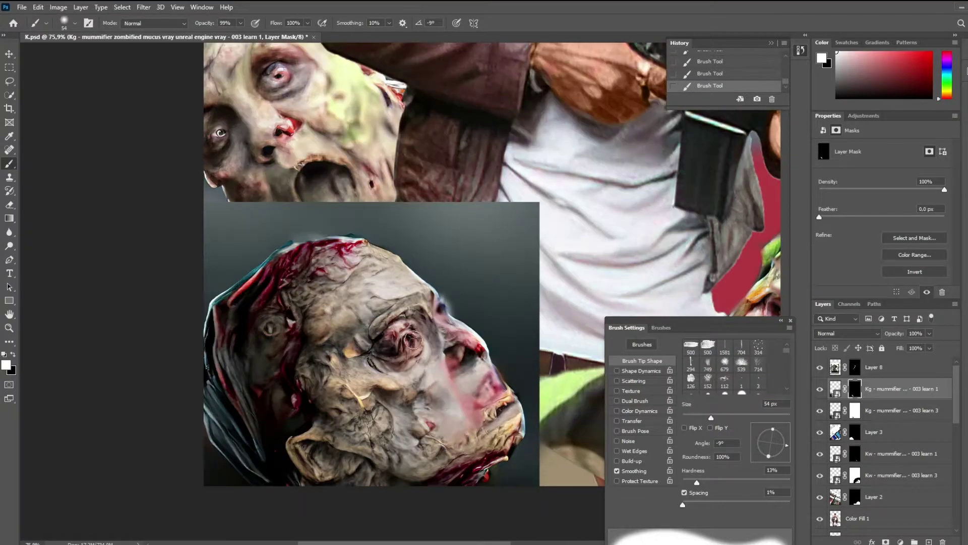
pyautogui.scroll(-4, 418, 350)
# Switch to white and move between the 003 learn 3 and 003 learn 1 zombie layers, undoing a stroke
pyautogui.press('x')
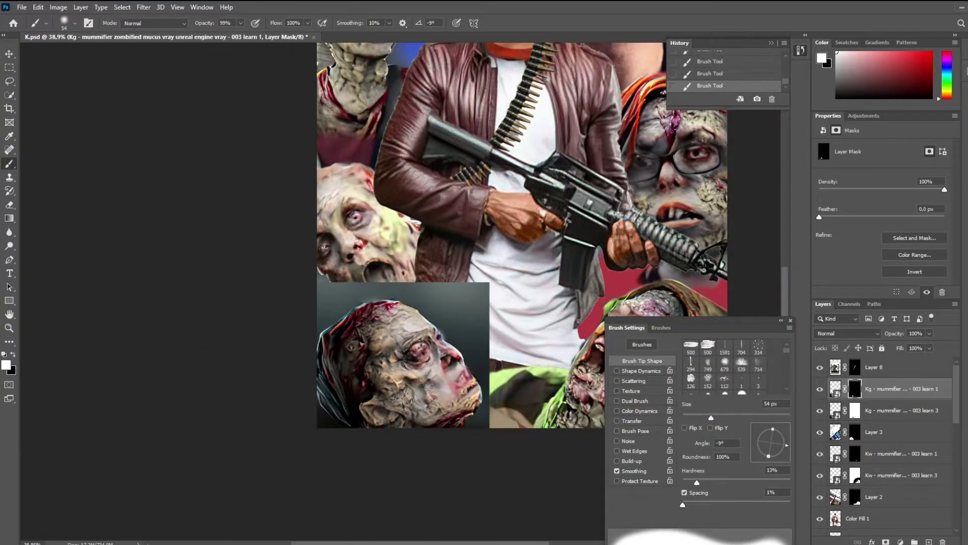
pyautogui.scroll(-1, 407, 401)
pyautogui.hotkey('alt', '[')
pyautogui.scroll(3, 277, 360)
pyautogui.hotkey('ctrl', 'z')
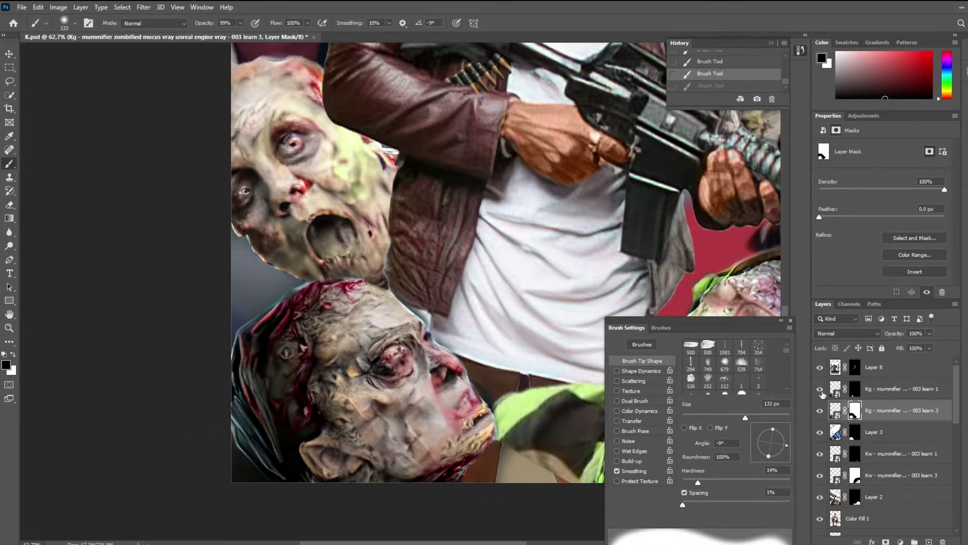
pyautogui.hotkey('alt', ']')
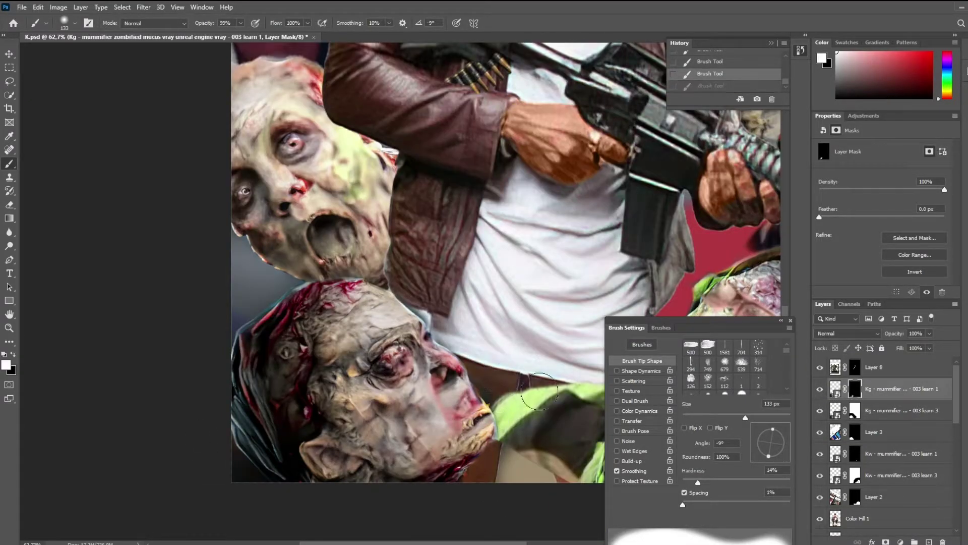
pyautogui.hotkey('alt', '[')
pyautogui.scroll(-4, 521, 419)
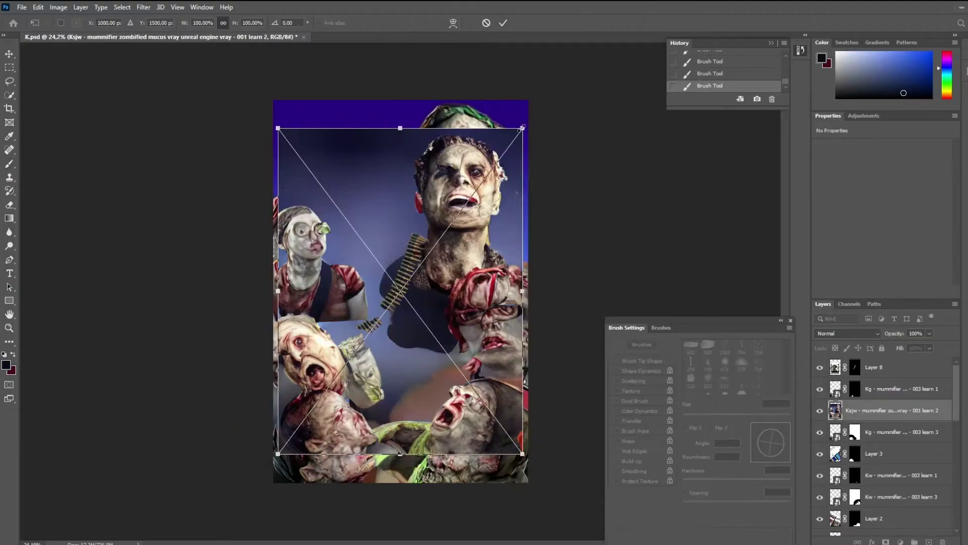
# Stretch the Ksjw zombie-crowd image over the whole canvas and move it below Color Fill 1
pyautogui.moveTo(400, 454); pyautogui.dragTo(400, 483)
pyautogui.moveTo(523, 290); pyautogui.dragTo(528, 290)
pyautogui.press('Return')
pyautogui.moveTo(888, 410)
pyautogui.mouseDown()
pyautogui.moveTo(874, 443)
pyautogui.moveTo(875, 495)
pyautogui.mouseUp()
# Give the zombie-crowd layer an inverted layer mask that hides it
pyautogui.click(820, 482)
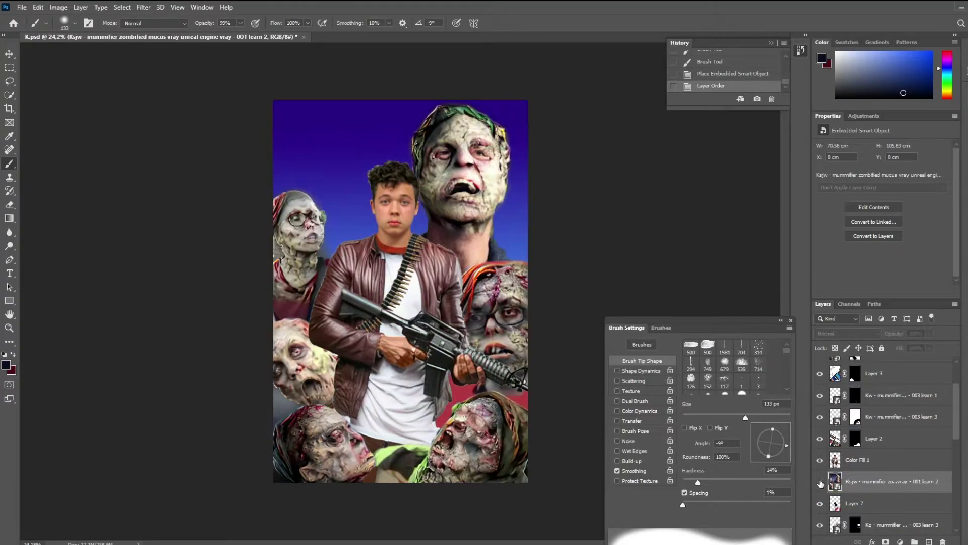
pyautogui.click(820, 482)
pyautogui.click(820, 482)
pyautogui.click(886, 541)
pyautogui.hotkey('ctrl', 'i')
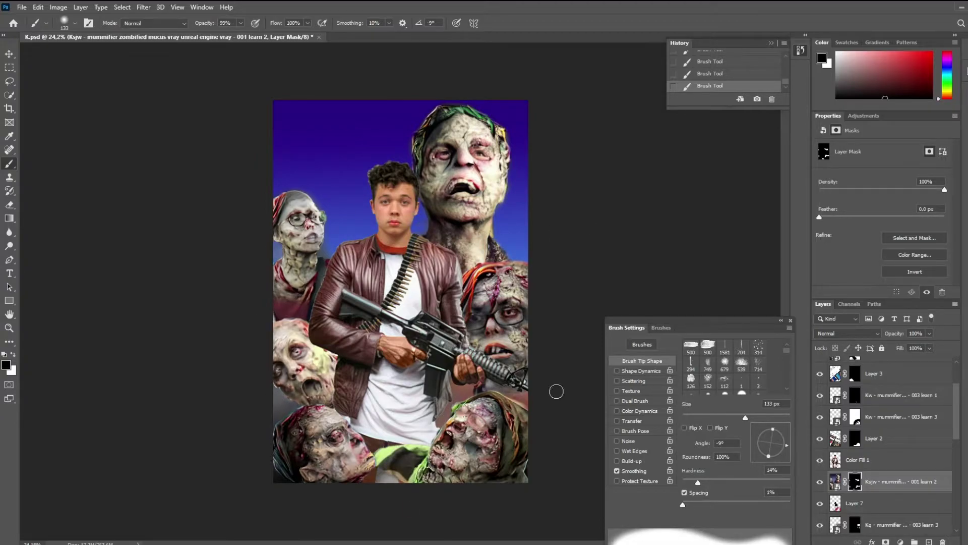
# Duplicate the zombie-crowd layer to the top of the stack and paint on the copy's mask
pyautogui.keyDown('alt'); pyautogui.click(820, 483); pyautogui.keyUp('alt')
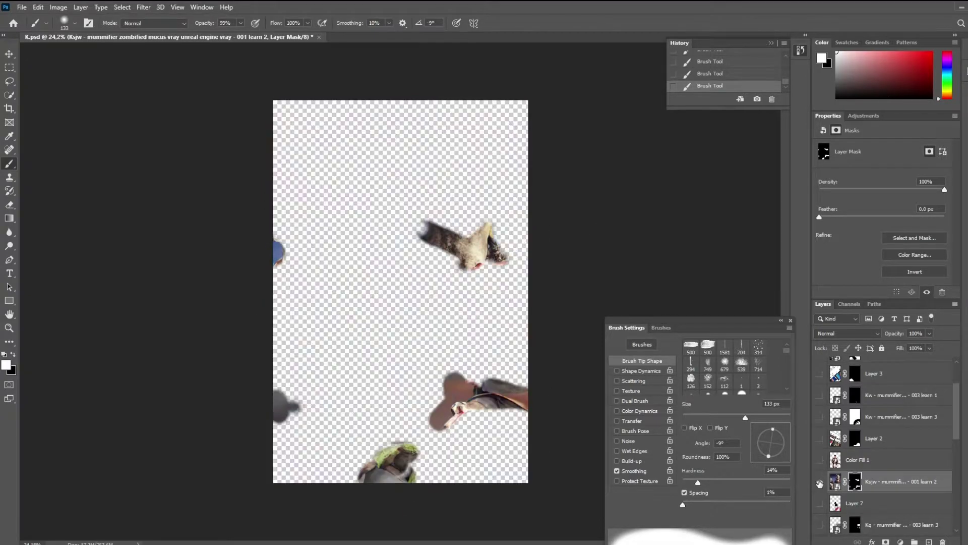
pyautogui.keyDown('alt'); pyautogui.click(820, 484); pyautogui.keyUp('alt')
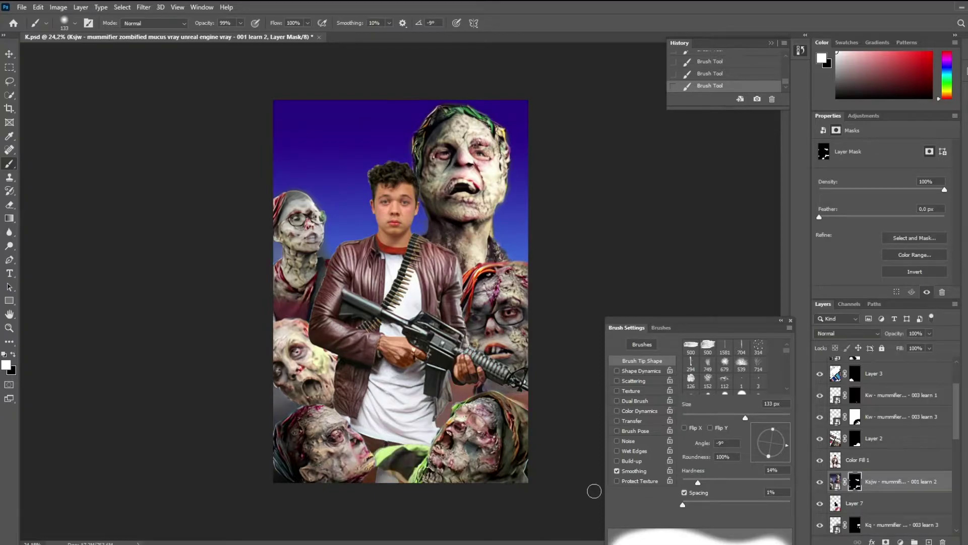
pyautogui.keyDown('alt'); pyautogui.click(820, 482); pyautogui.keyUp('alt')
pyautogui.moveTo(835, 481); pyautogui.dragTo(857, 359)
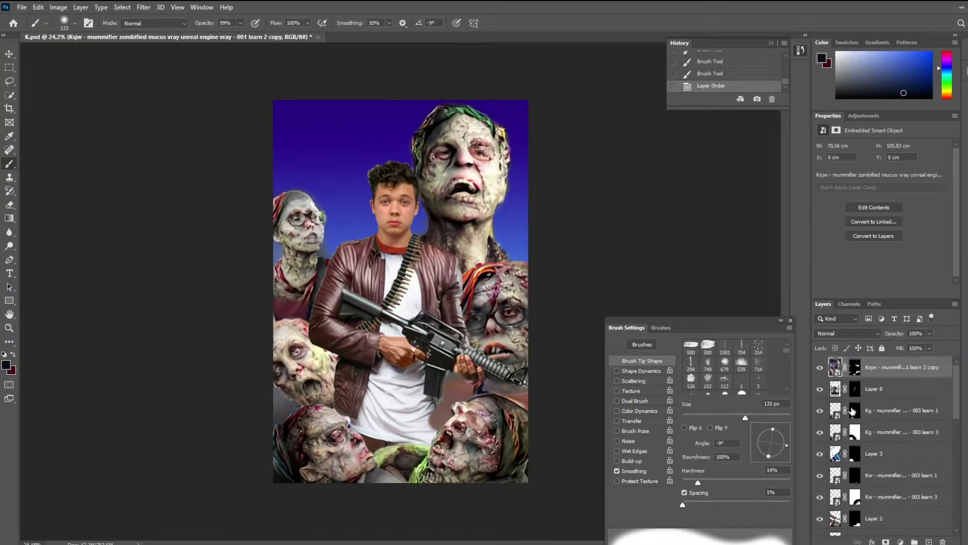
pyautogui.press('x')
pyautogui.click(482, 288)
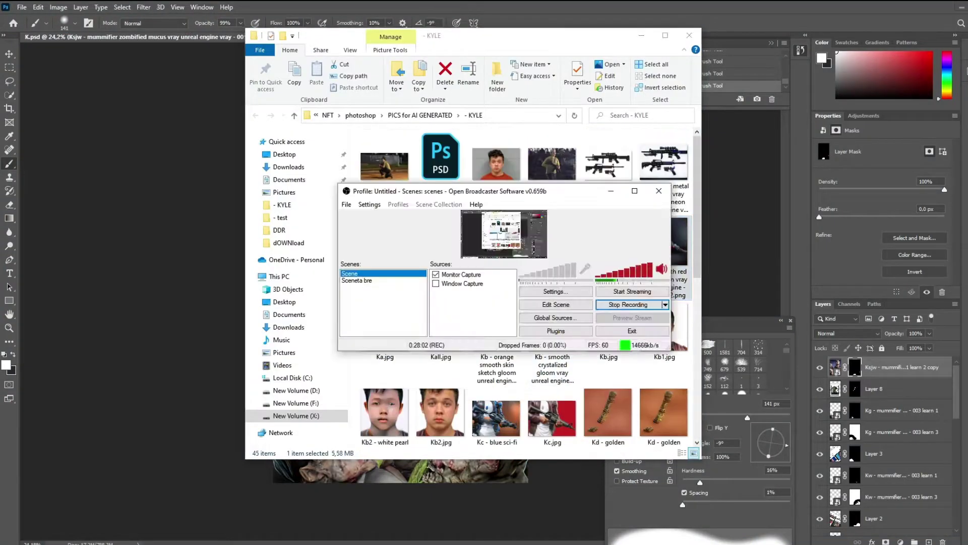
# Place the Ka red plasma figure at 34% opacity, fit it over the boy's body, then return to 100%
pyautogui.moveTo(482, 237); pyautogui.dragTo(401, 290)
pyautogui.press('3')
pyautogui.press('4')
pyautogui.moveTo(528, 436); pyautogui.dragTo(559, 469)
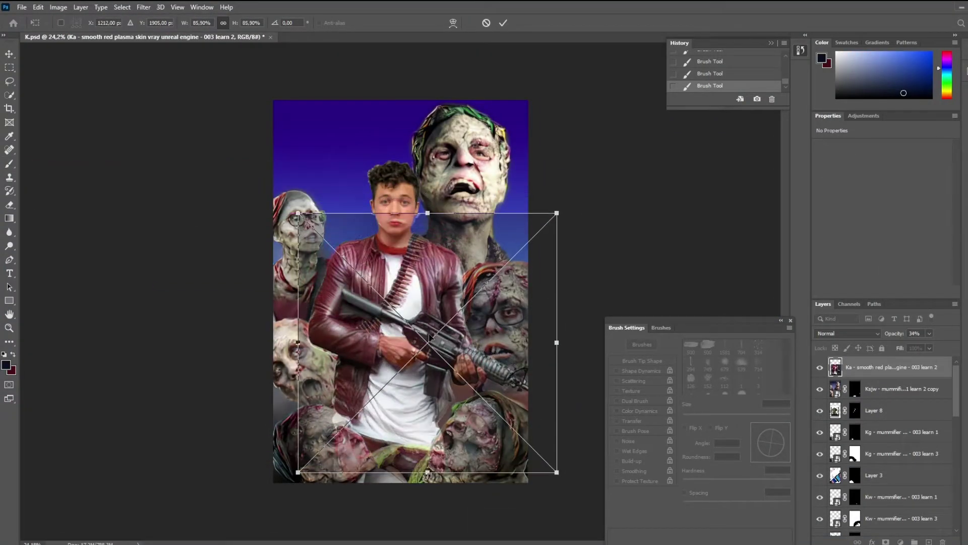
pyautogui.scroll(3, 419, 312)
pyautogui.moveTo(434, 228)
pyautogui.mouseDown()
pyautogui.moveTo(453, 228)
pyautogui.moveTo(442, 251)
pyautogui.mouseUp()
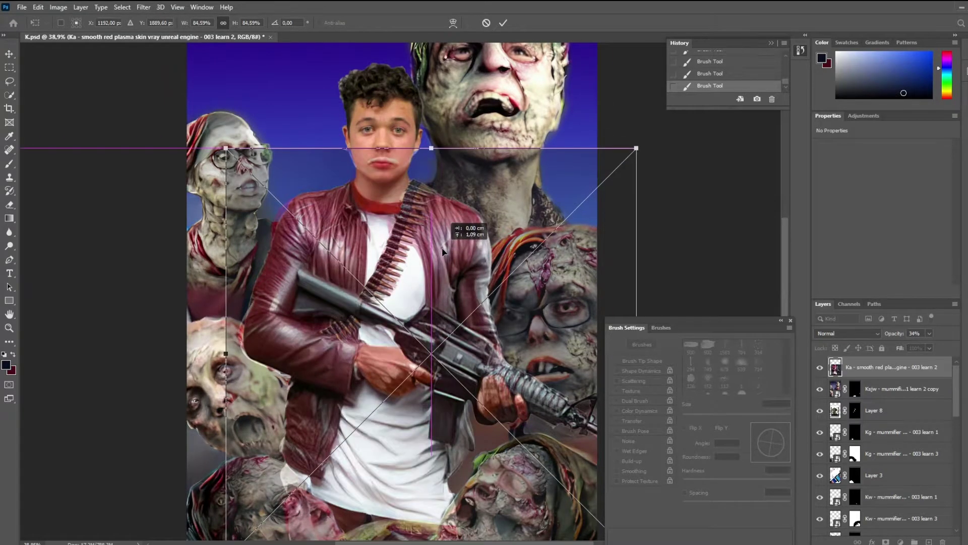
pyautogui.moveTo(432, 150); pyautogui.dragTo(432, 153)
pyautogui.press('Return')
pyautogui.press('0')
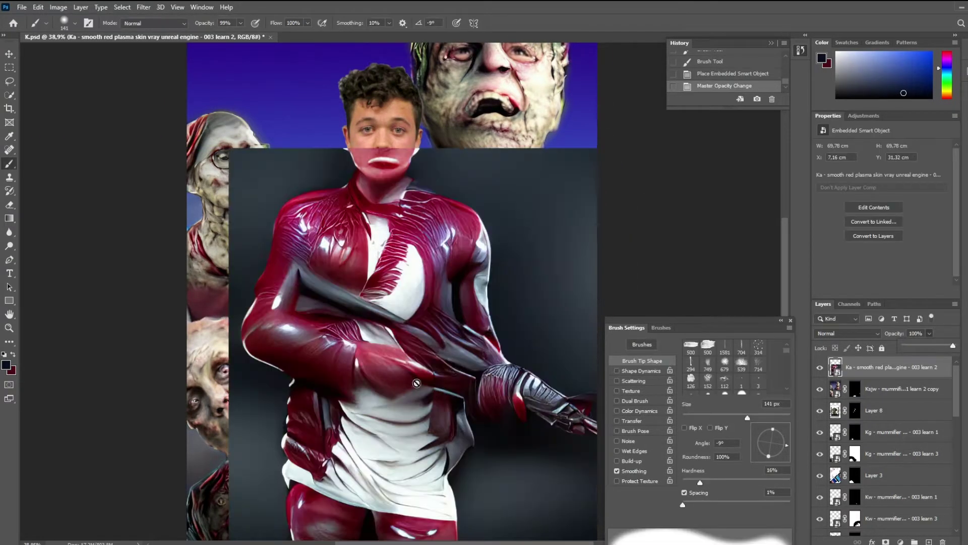
pyautogui.scroll(-2, 528, 462)
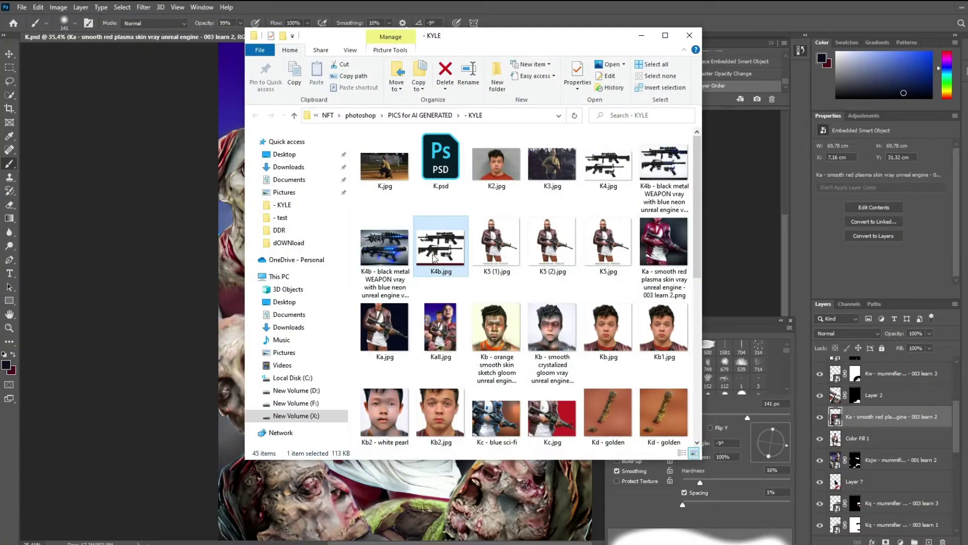
# Place the Kc blue robot image and scale it to fit over the boy's torso
pyautogui.doubleClick(434, 258)
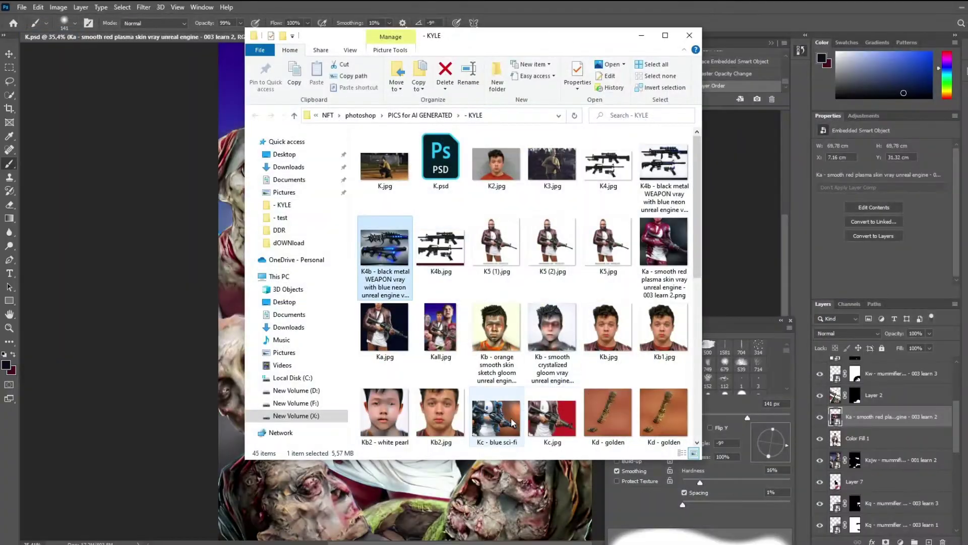
pyautogui.moveTo(497, 418); pyautogui.dragTo(513, 262)
pyautogui.press('Return')
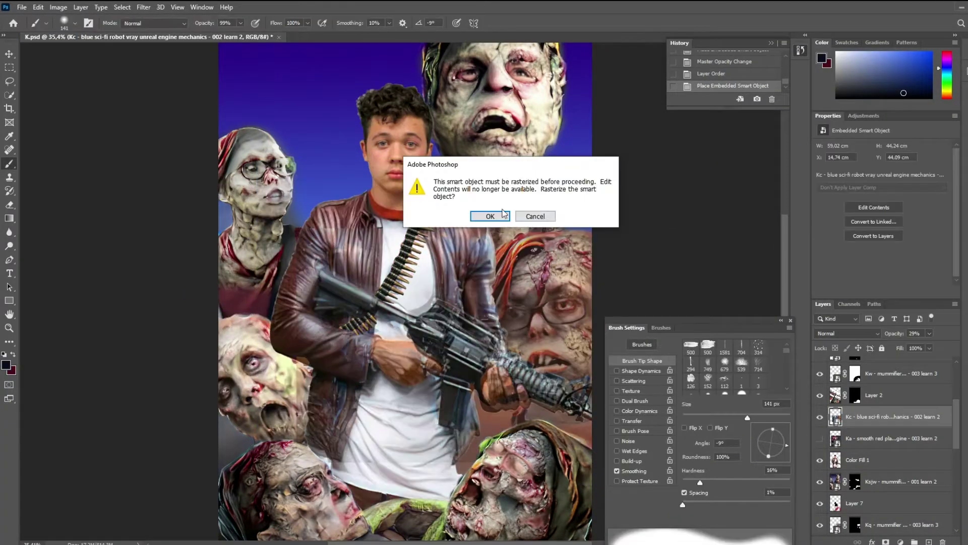
pyautogui.press('Escape')
pyautogui.moveTo(507, 366); pyautogui.dragTo(515, 331)
pyautogui.hotkey('ctrl', 't')
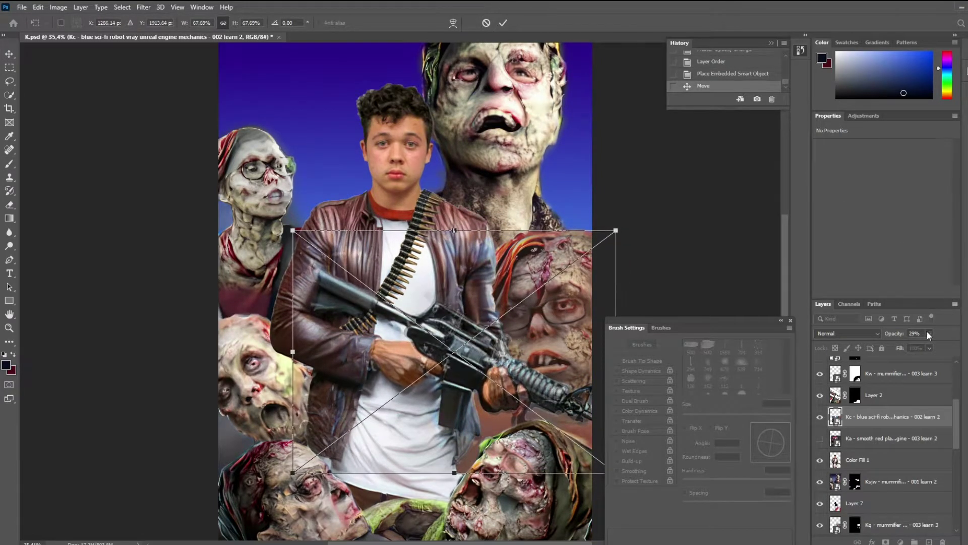
pyautogui.moveTo(930, 333); pyautogui.dragTo(941, 346)
pyautogui.press('Return')
# Mask the Kc robot layer, painting black over the glasses zombie and around the boy's arms
pyautogui.click(887, 542)
pyautogui.press('b')
pyautogui.moveTo(504, 242); pyautogui.dragTo(638, 282)
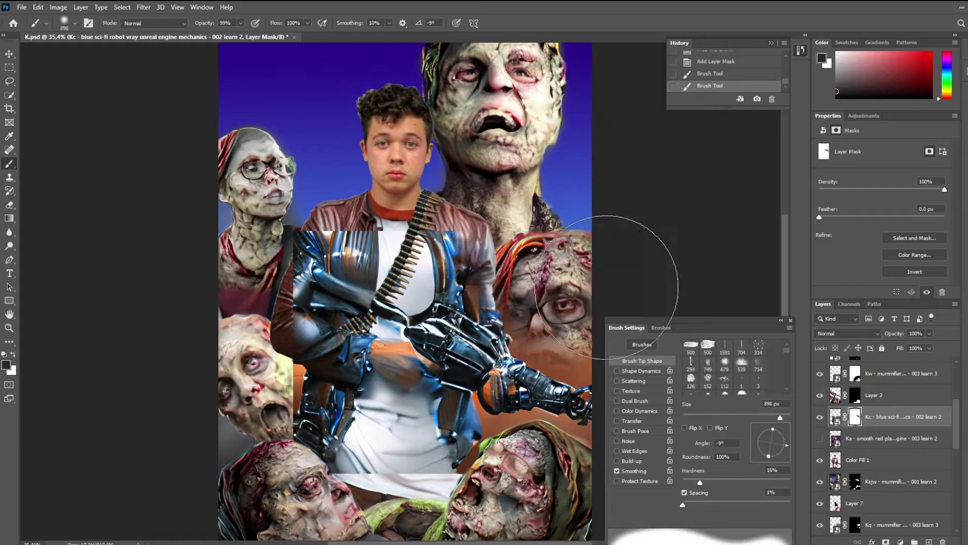
pyautogui.moveTo(596, 322); pyautogui.dragTo(520, 309)
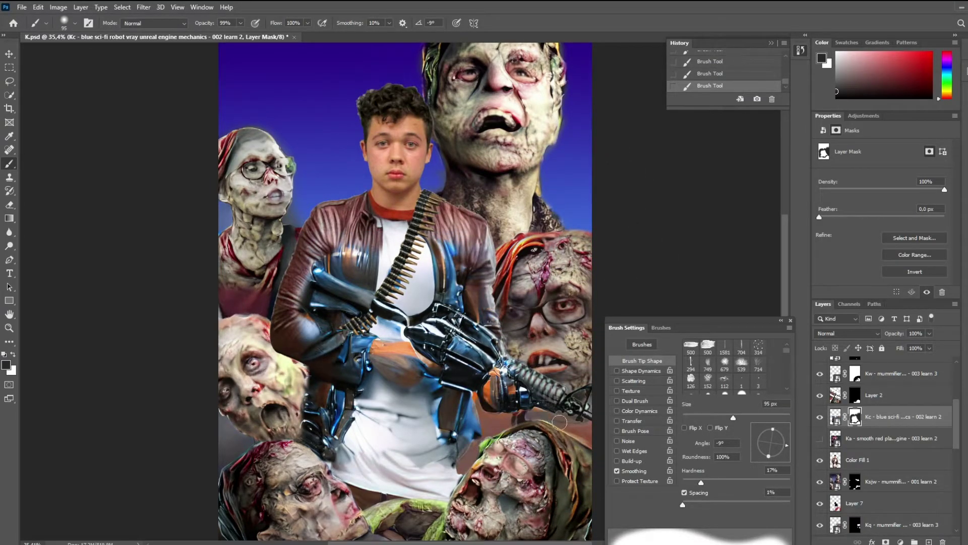
pyautogui.click(820, 437)
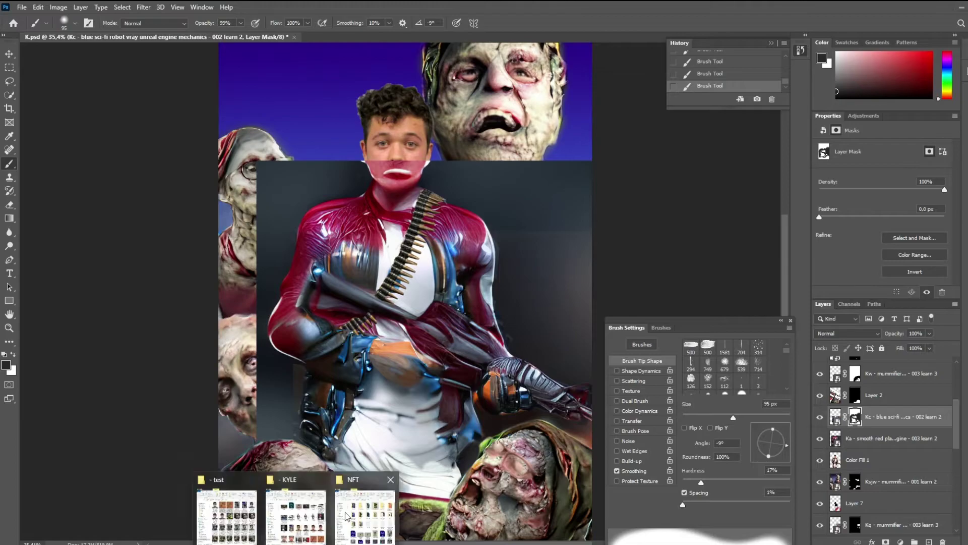
# Place the K4b black metal gun image, move the gun layers below Kc, and hide Ka and Kc
pyautogui.click(282, 504)
pyautogui.moveTo(630, 166); pyautogui.dragTo(404, 283)
pyautogui.press('Return')
pyautogui.moveTo(902, 451); pyautogui.dragTo(874, 465)
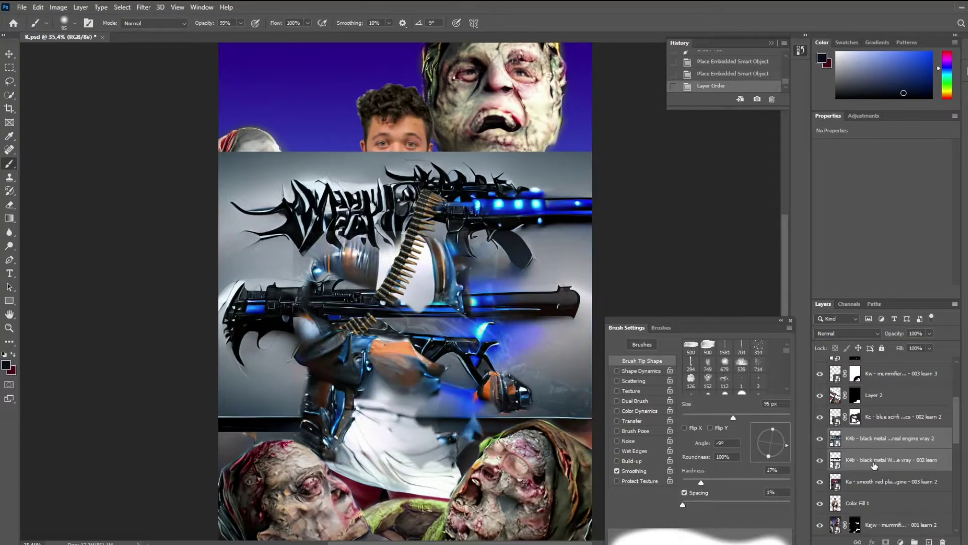
pyautogui.click(820, 482)
pyautogui.click(820, 417)
# Rotate the gun about 27° and scale it over the boy's rifle at 37% opacity
pyautogui.hotkey('ctrl', 't')
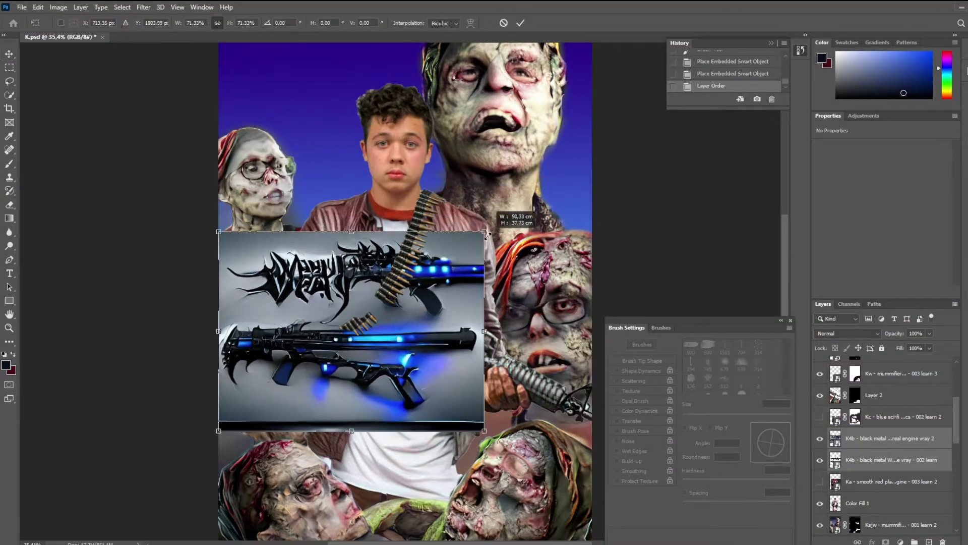
pyautogui.moveTo(605, 152); pyautogui.dragTo(655, 266)
pyautogui.press('3')
pyautogui.press('7')
pyautogui.moveTo(415, 150)
pyautogui.mouseDown()
pyautogui.moveTo(480, 239)
pyautogui.moveTo(472, 236)
pyautogui.mouseUp()
pyautogui.moveTo(395, 133); pyautogui.dragTo(389, 117)
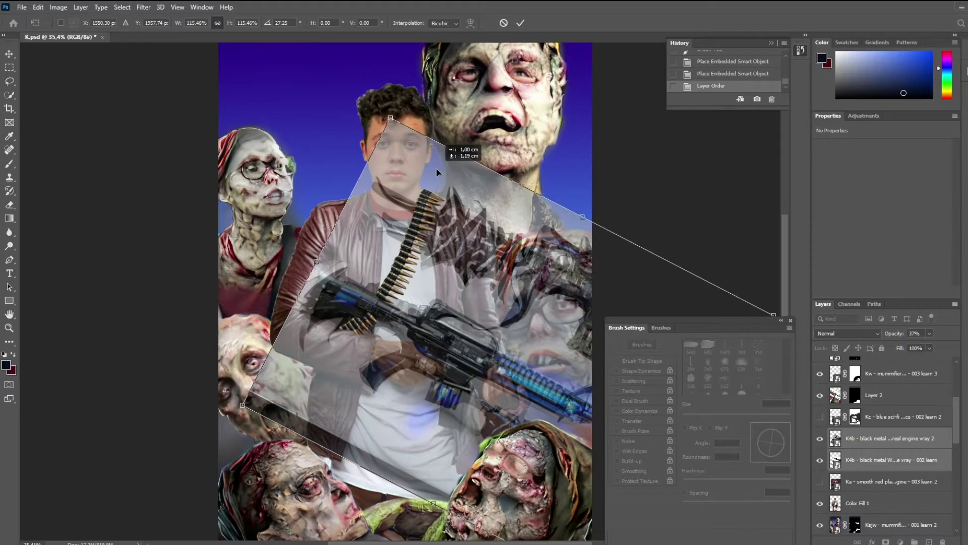
pyautogui.press('Return')
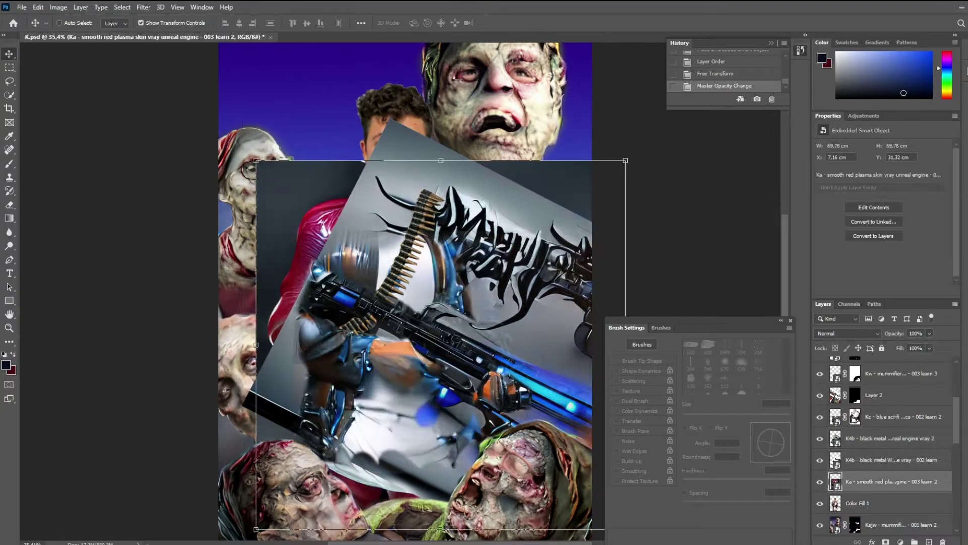
pyautogui.click(869, 458)
pyautogui.click(819, 438)
# Add layer masks to the K4b gun layers, soloing each to check its outline
pyautogui.keyDown('alt'); pyautogui.click(820, 461); pyautogui.keyUp('alt')
pyautogui.press('w')
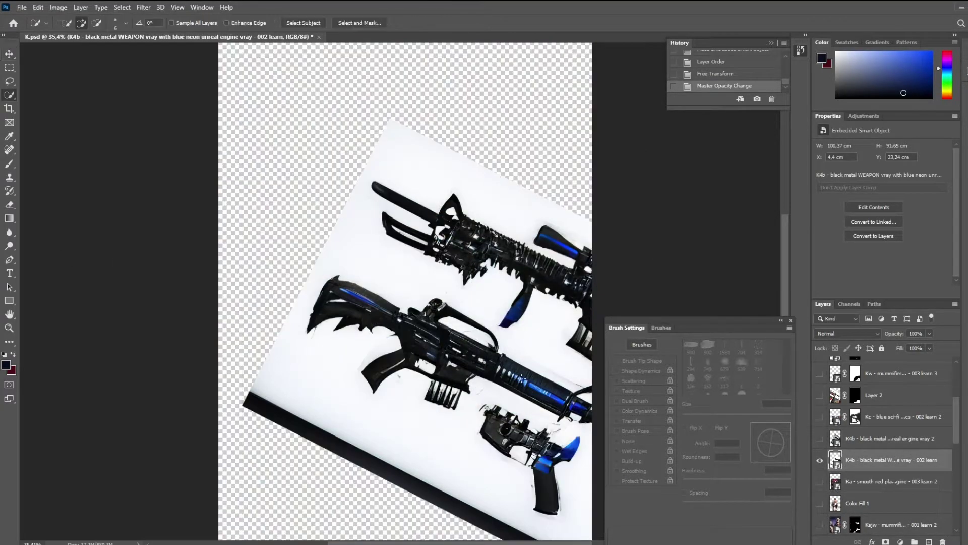
pyautogui.click(887, 542)
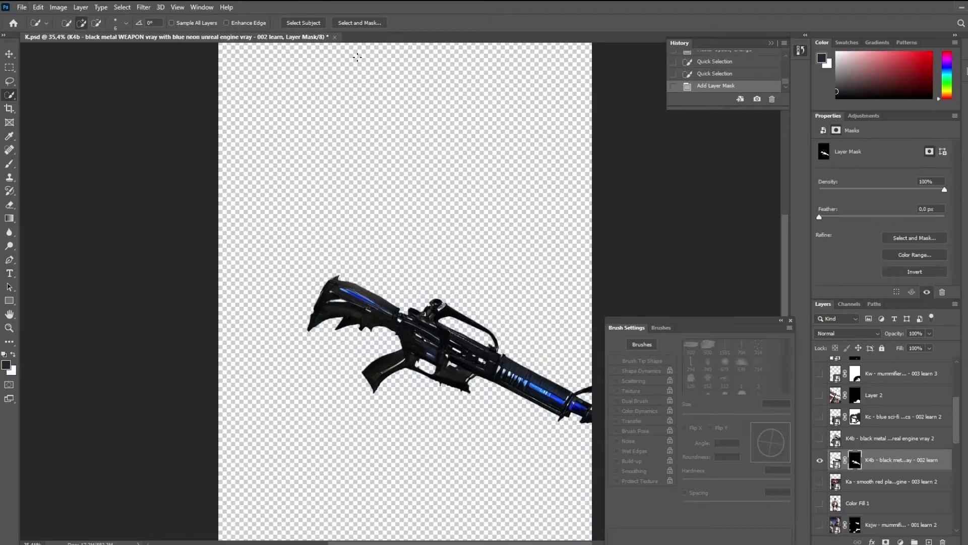
pyautogui.keyDown('alt'); pyautogui.click(821, 460); pyautogui.keyUp('alt')
pyautogui.keyDown('alt'); pyautogui.click(820, 438); pyautogui.keyUp('alt')
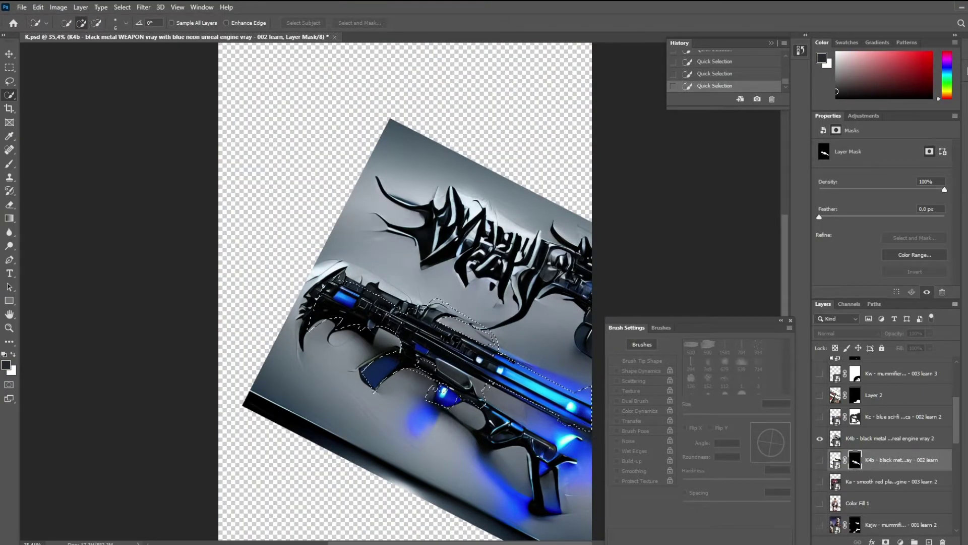
pyautogui.moveTo(307, 313); pyautogui.dragTo(300, 343)
pyautogui.click(888, 540)
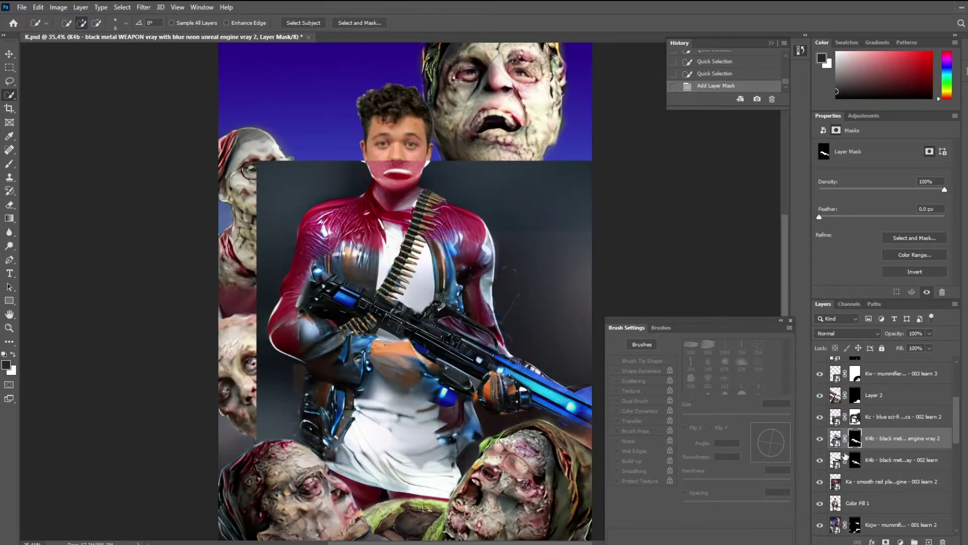
# Select both K4b weapon layers and move them together into place on the rifle
pyautogui.moveTo(384, 377); pyautogui.dragTo(392, 374)
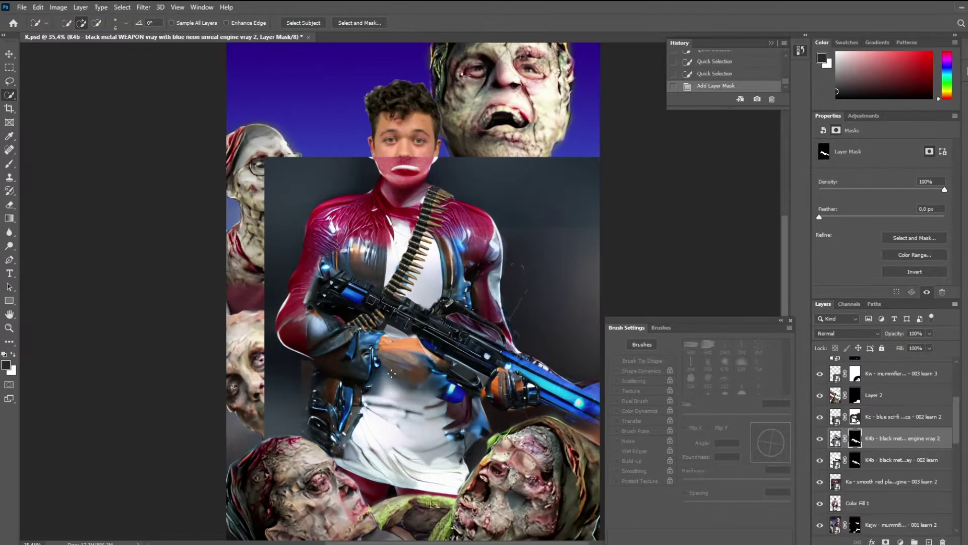
pyautogui.keyDown('shift'); pyautogui.click(898, 460); pyautogui.keyUp('shift')
pyautogui.hotkey('ctrl', 't')
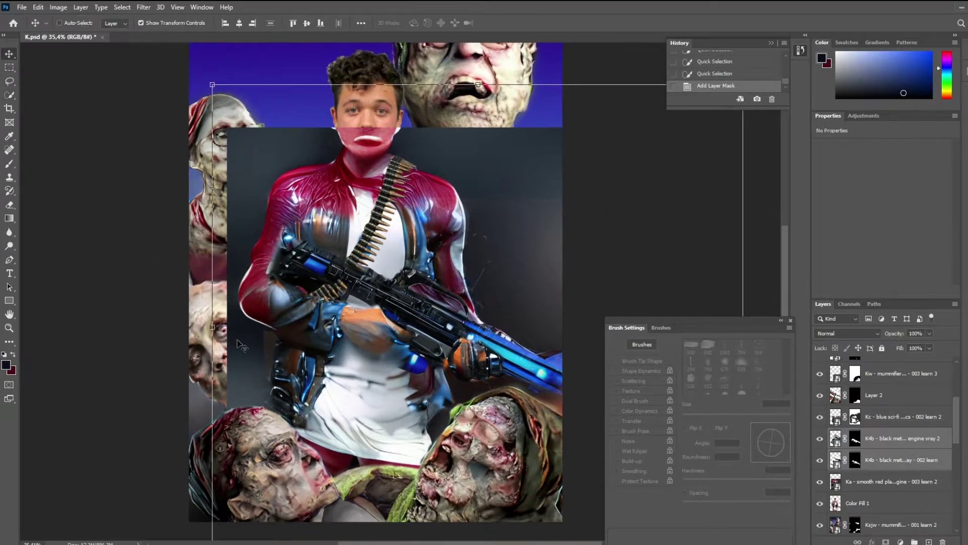
pyautogui.moveTo(404, 322); pyautogui.dragTo(442, 344)
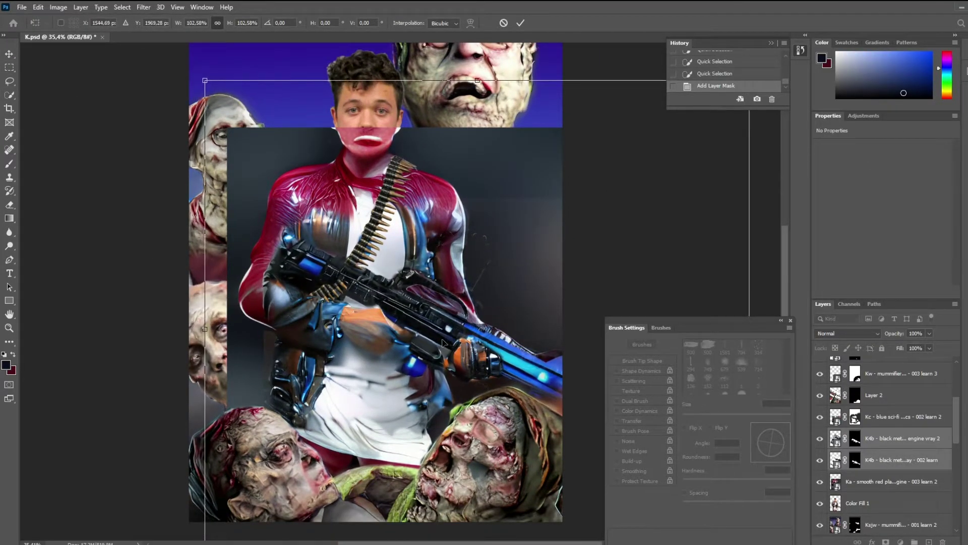
pyautogui.press('Return')
pyautogui.press('b')
pyautogui.click(856, 416)
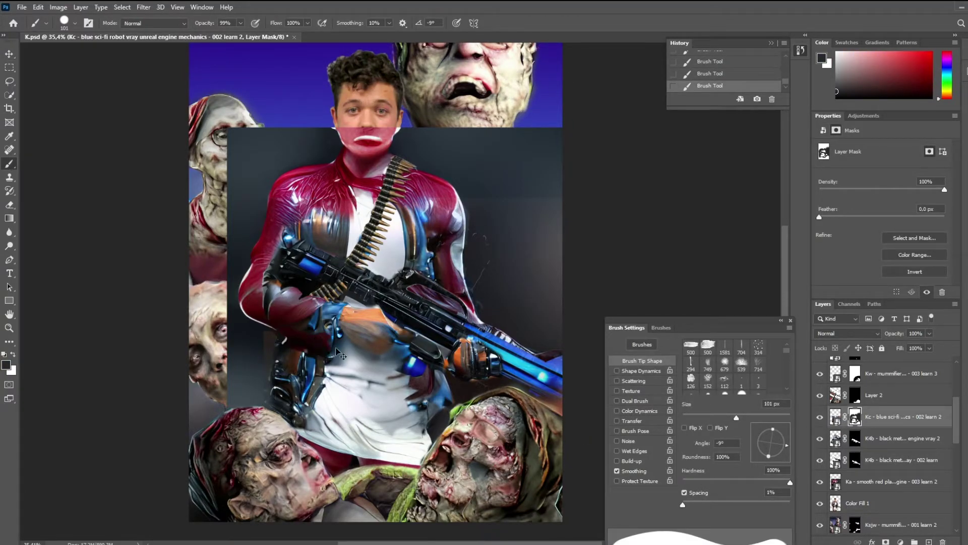
# With a smaller brush, paint black on the Kc robot mask to hide the render over the shoulder
pyautogui.press('[')
pyautogui.press('[')
pyautogui.press('[')
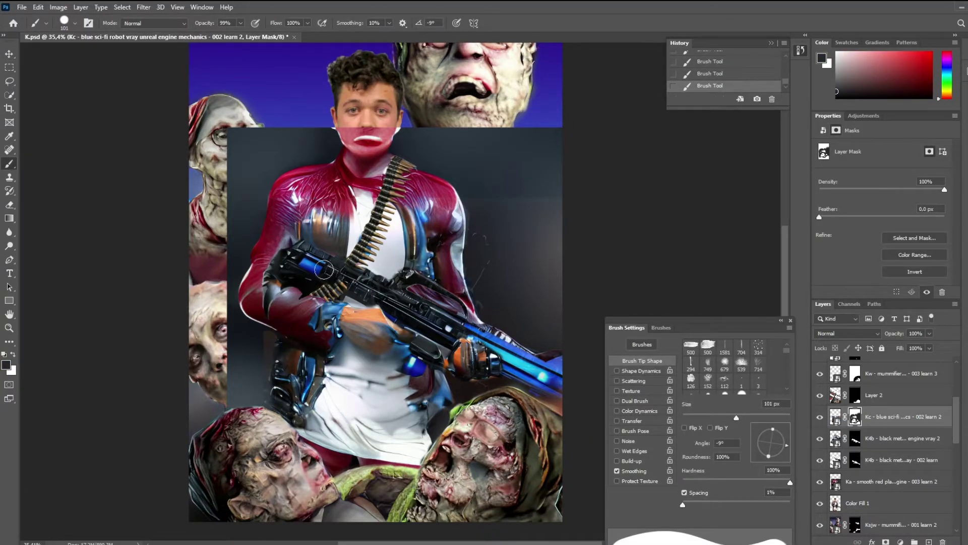
pyautogui.scroll(5, 287, 277)
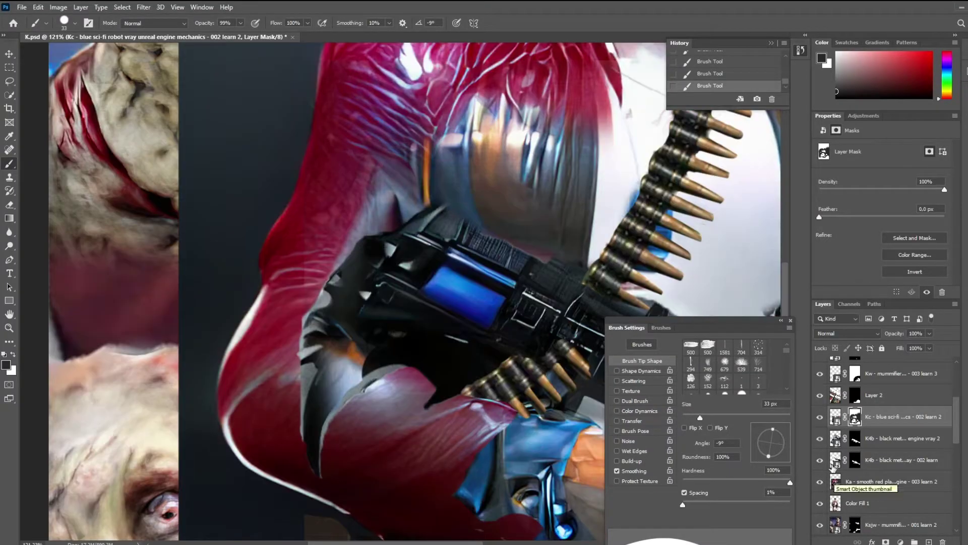
pyautogui.hotkey('alt', '[')
pyautogui.press('x')
pyautogui.hotkey('ctrl', 'z')
pyautogui.hotkey('alt', '[')
pyautogui.hotkey('alt', ']')
pyautogui.hotkey('alt', ']')
pyautogui.press('x')
pyautogui.moveTo(302, 275); pyautogui.dragTo(307, 211)
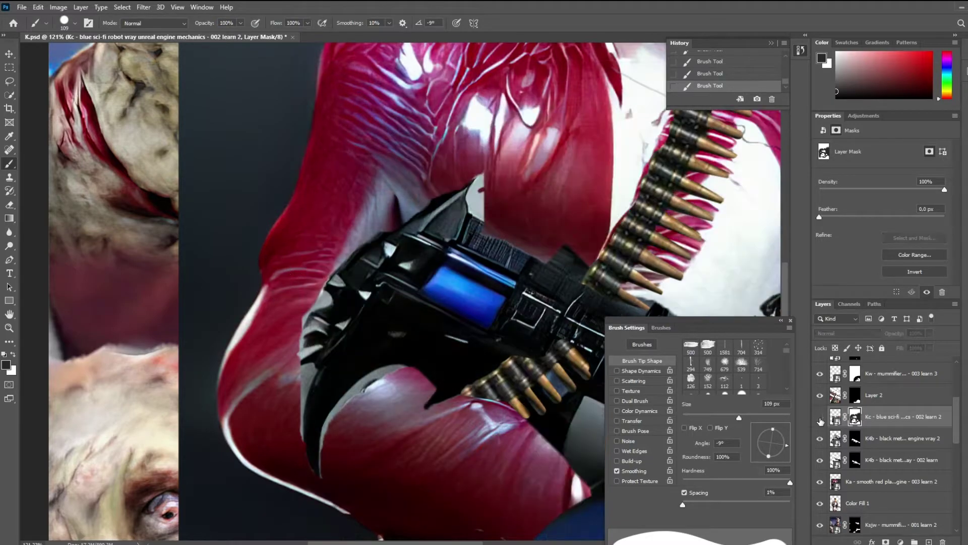
# Refine the robot mask along the arm, undoing and redoing strokes to compare
pyautogui.press('x')
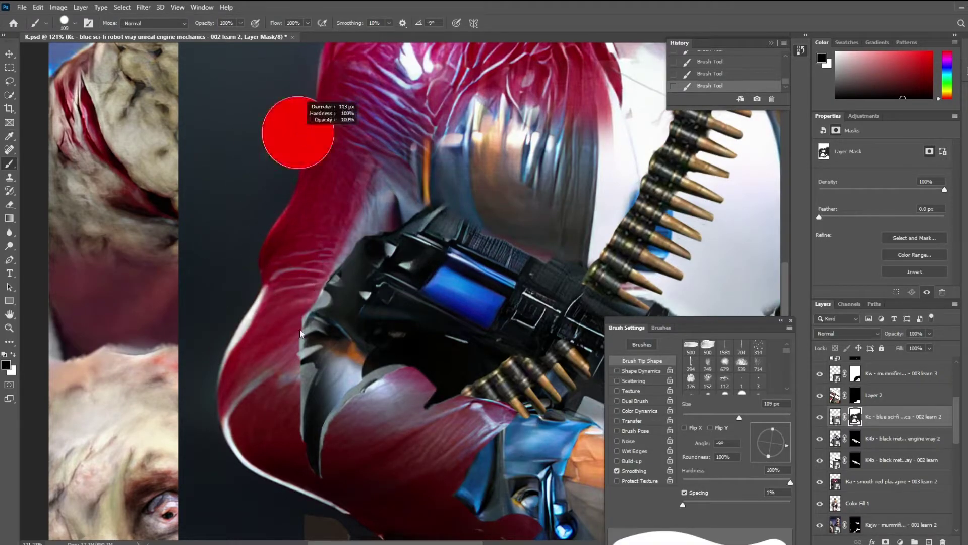
pyautogui.scroll(-3, 346, 422)
pyautogui.hscroll(2, 607, 124)
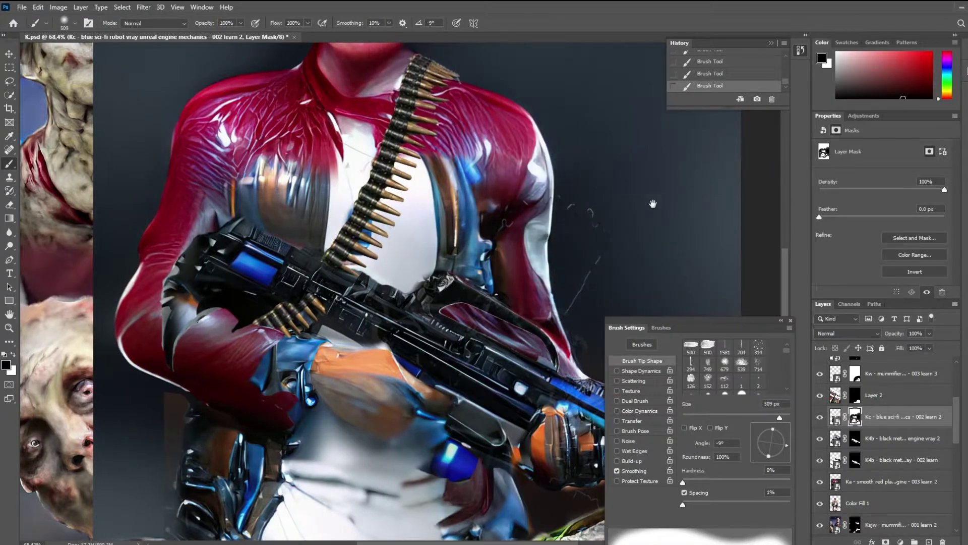
pyautogui.scroll(-5, 649, 200)
pyautogui.scroll(4, 415, 301)
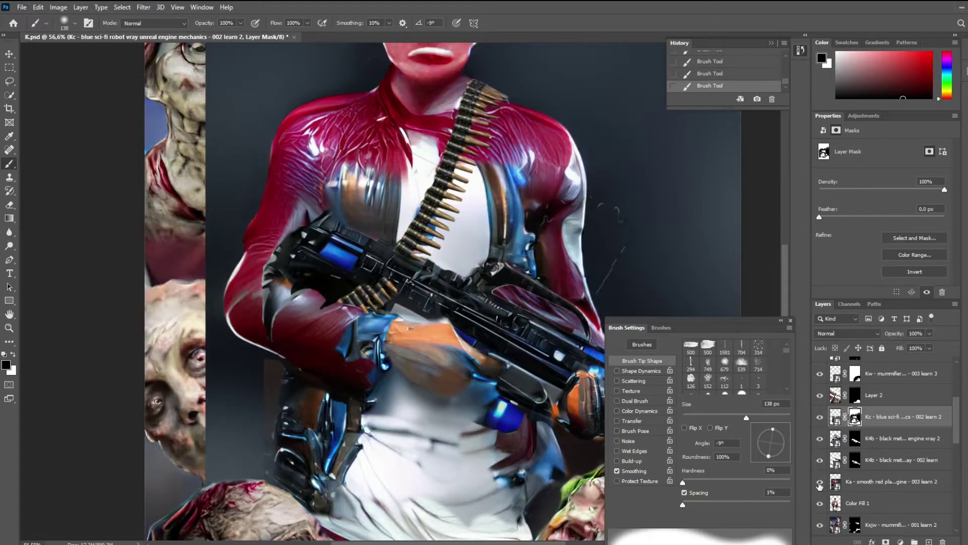
pyautogui.scroll(-2, 303, 302)
pyautogui.hotkey('ctrl', 'z')
pyautogui.hotkey('ctrl', 'z')
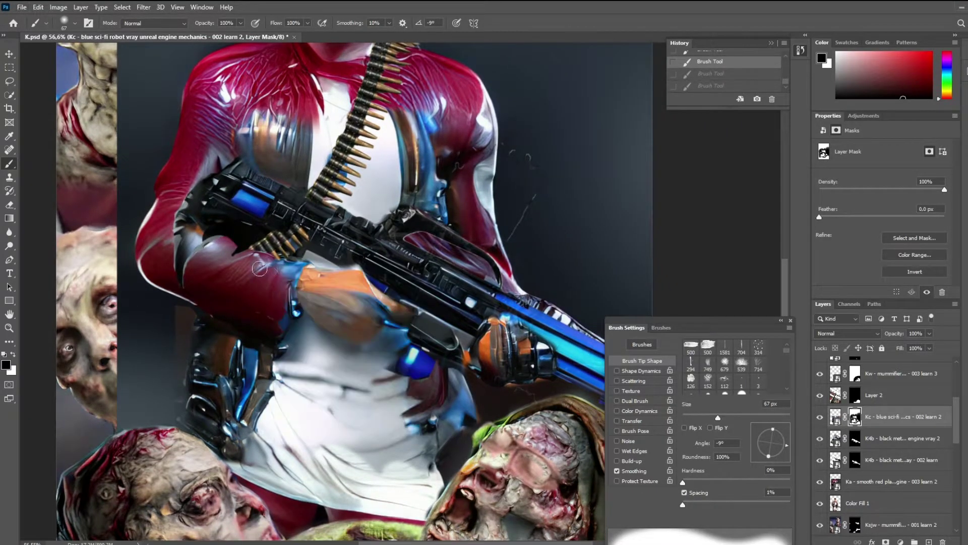
pyautogui.hotkey('ctrl', 'shift', 'z')
# Compare the arm and glove mask strokes before and after, keeping them applied
pyautogui.hotkey('ctrl', 'shift', 'z')
pyautogui.scroll(-4, 259, 461)
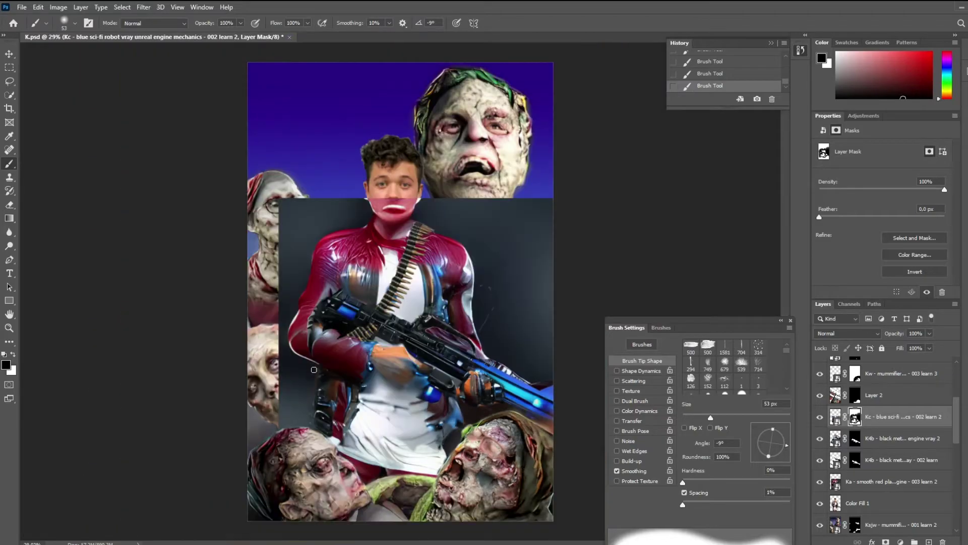
pyautogui.hotkey('ctrl', 'z')
pyautogui.hotkey('ctrl', 'shift', 'z')
pyautogui.hotkey('ctrl', 'z')
pyautogui.hotkey('ctrl', 'shift', 'z')
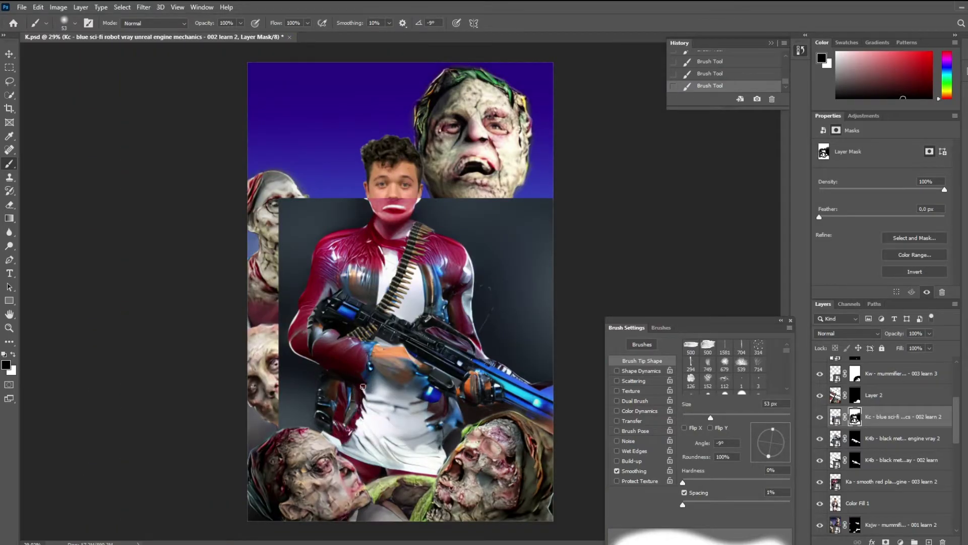
pyautogui.hotkey('ctrl', 'z')
pyautogui.hotkey('ctrl', 'shift', 'z')
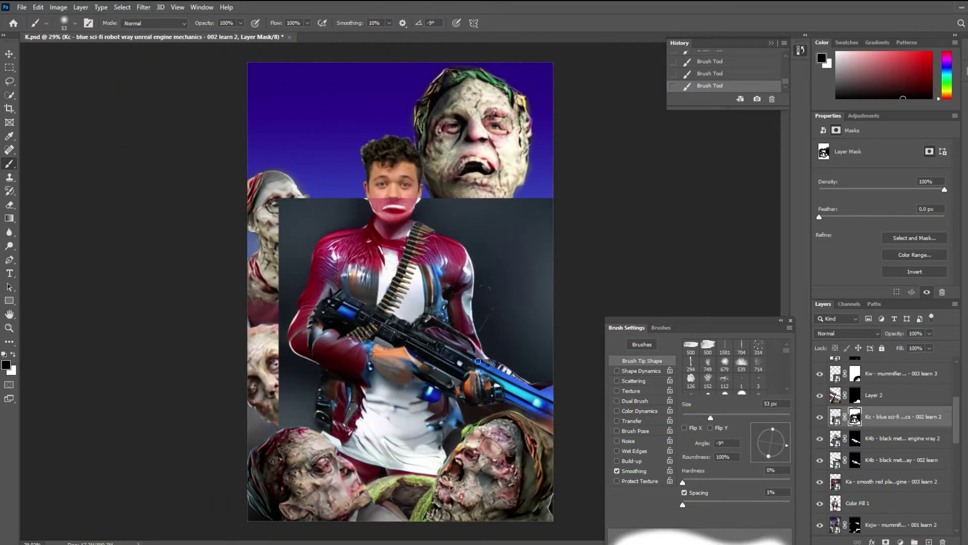
pyautogui.scroll(2, 470, 396)
pyautogui.scroll(-3, 507, 319)
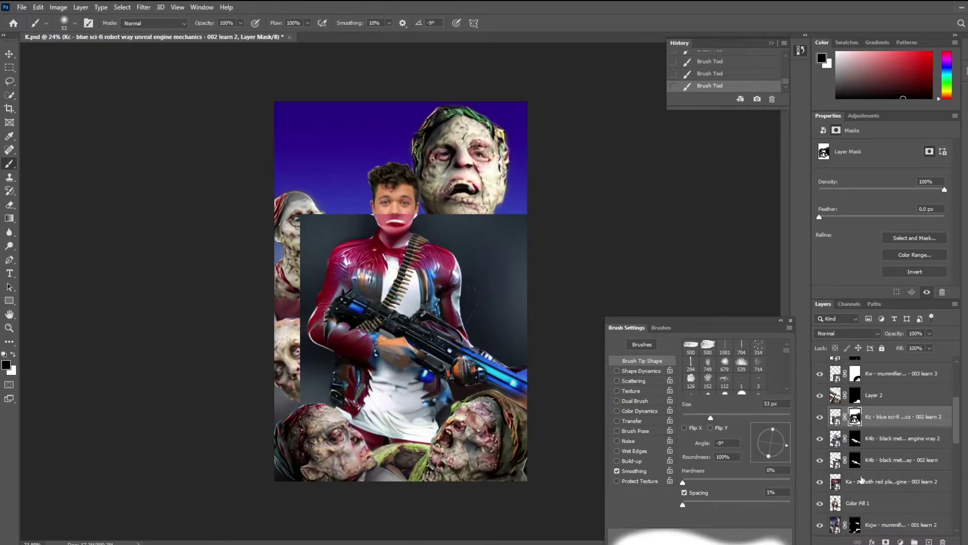
# On the red plasma suit layer's mask, clear the grey area beside the shoulder and the zombie's neck edge
pyautogui.click(861, 481)
pyautogui.scroll(2, 392, 256)
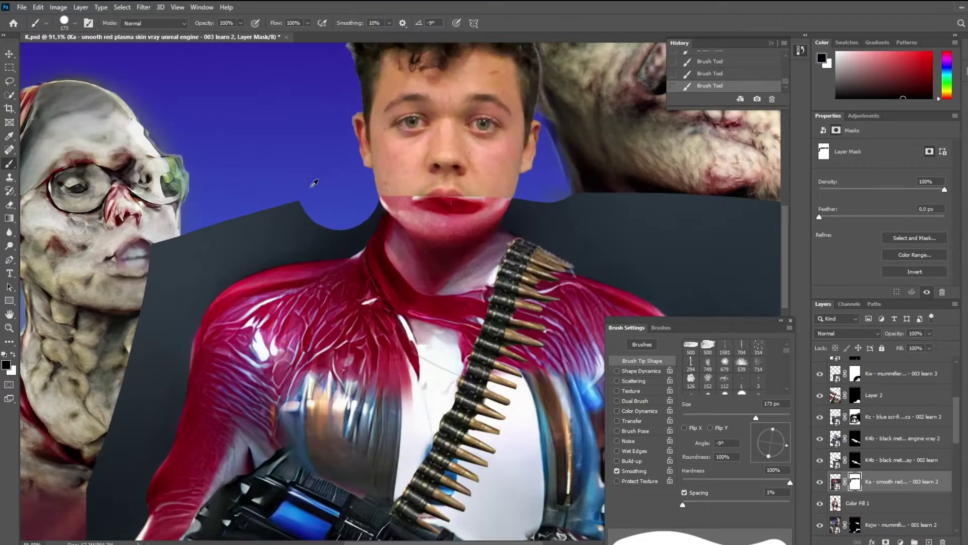
pyautogui.moveTo(293, 229); pyautogui.dragTo(264, 242)
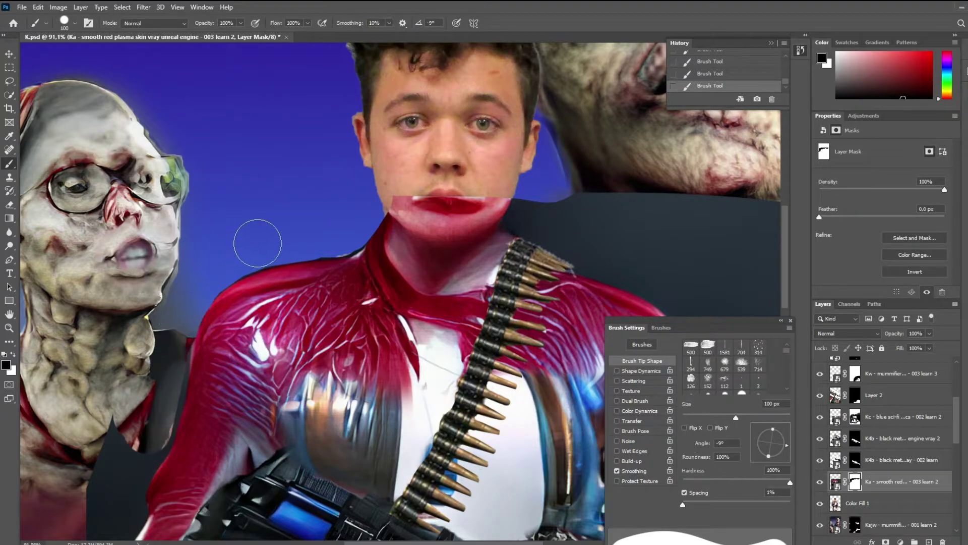
pyautogui.moveTo(389, 190); pyautogui.dragTo(565, 60)
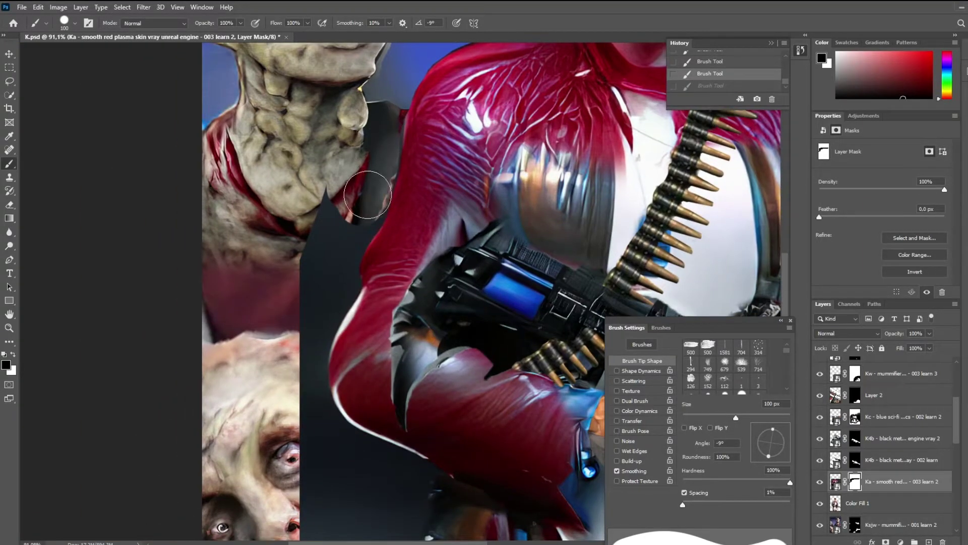
pyautogui.moveTo(368, 194); pyautogui.dragTo(321, 267)
pyautogui.scroll(-2, 311, 412)
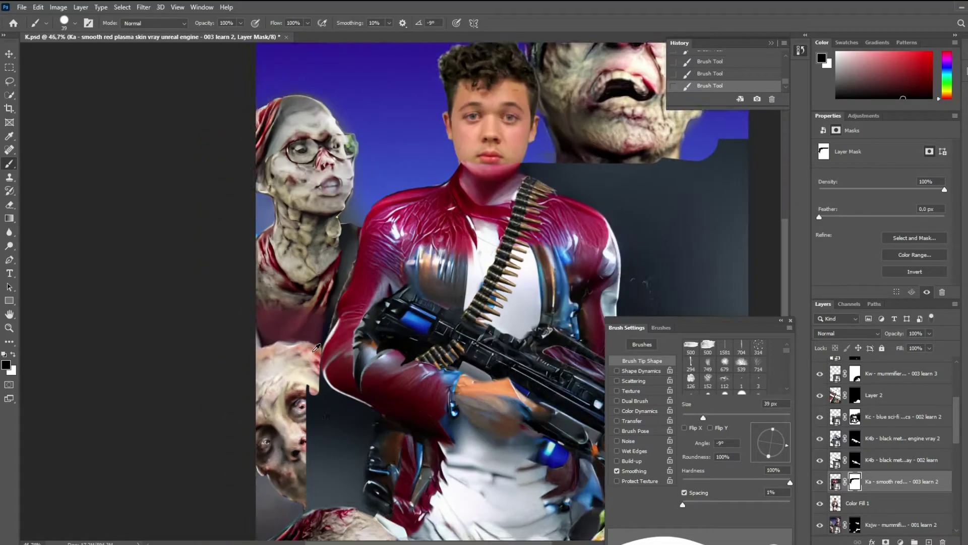
pyautogui.scroll(-2, 292, 258)
# Reveal the zombie's hand, face and right-side zombie heads, then frame the boy's face
pyautogui.moveTo(304, 268); pyautogui.dragTo(332, 286)
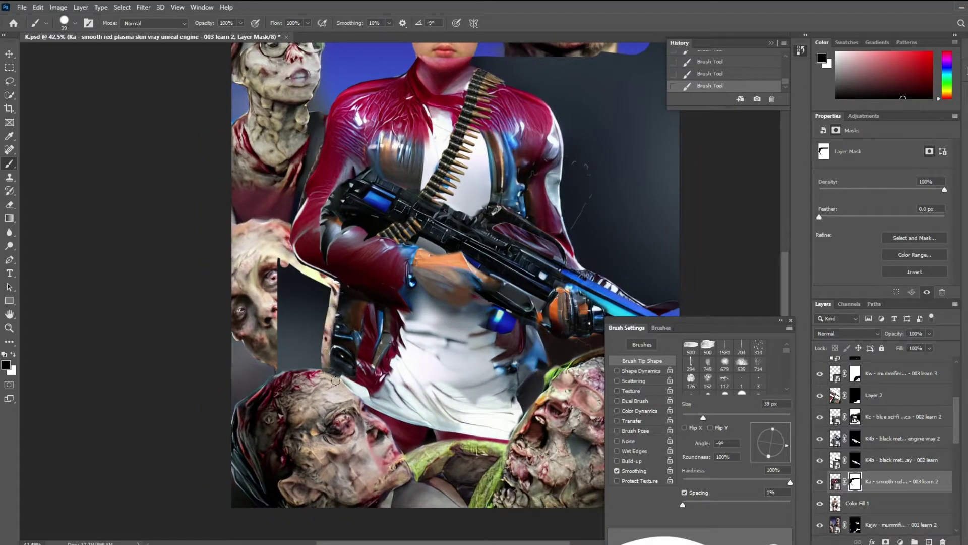
pyautogui.moveTo(336, 380); pyautogui.dragTo(298, 267)
pyautogui.moveTo(560, 379); pyautogui.dragTo(370, 373)
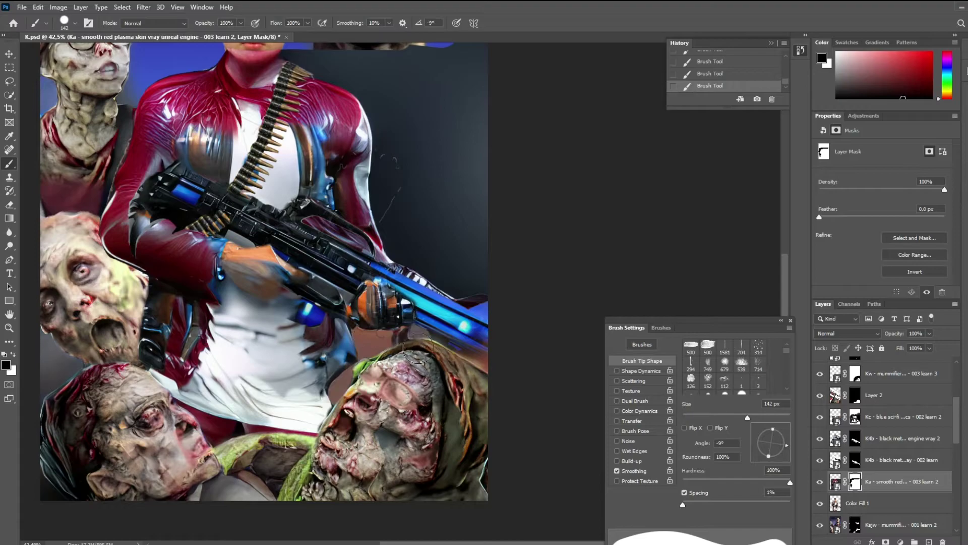
pyautogui.moveTo(494, 338); pyautogui.dragTo(387, 185)
pyautogui.moveTo(405, 229); pyautogui.dragTo(479, 126)
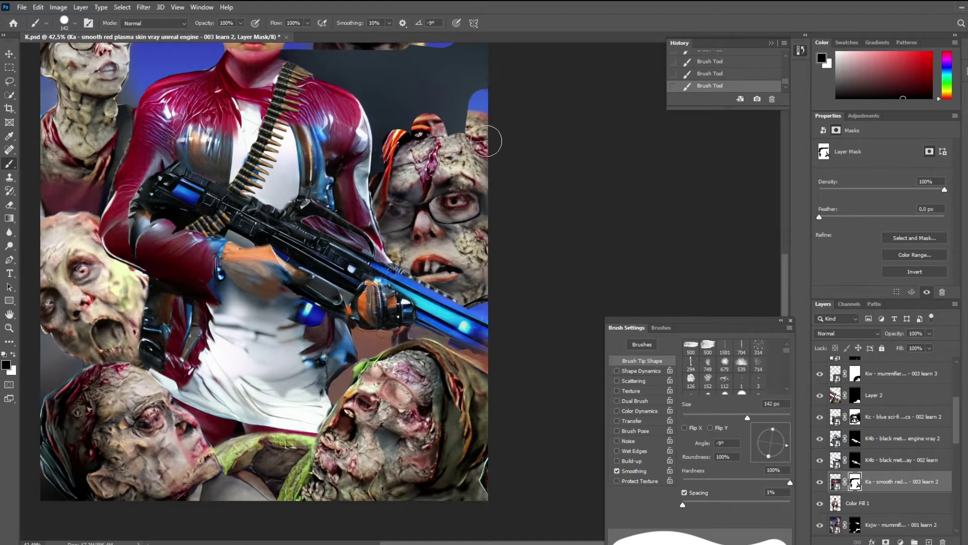
pyautogui.moveTo(360, 87); pyautogui.dragTo(391, 258)
pyautogui.scroll(5, 335, 222)
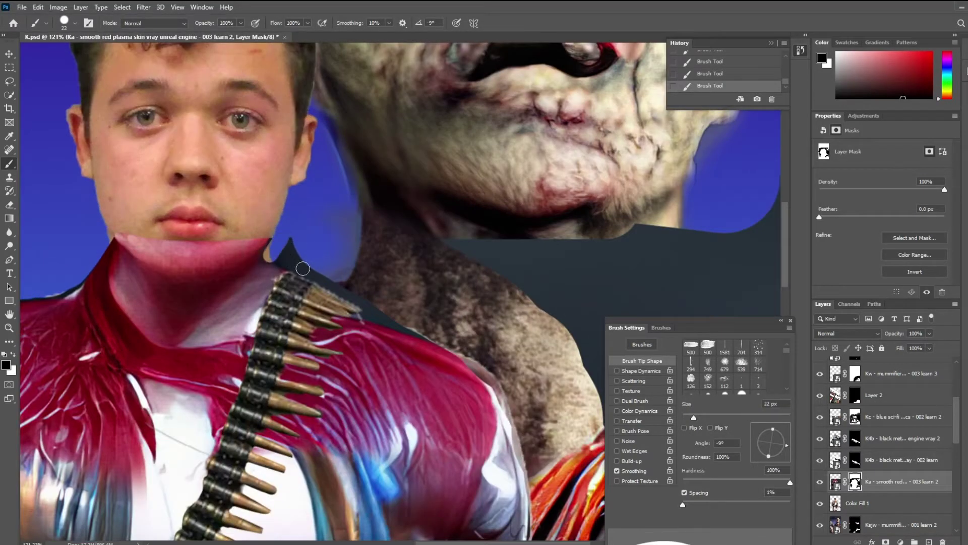
pyautogui.scroll(-5, 401, 321)
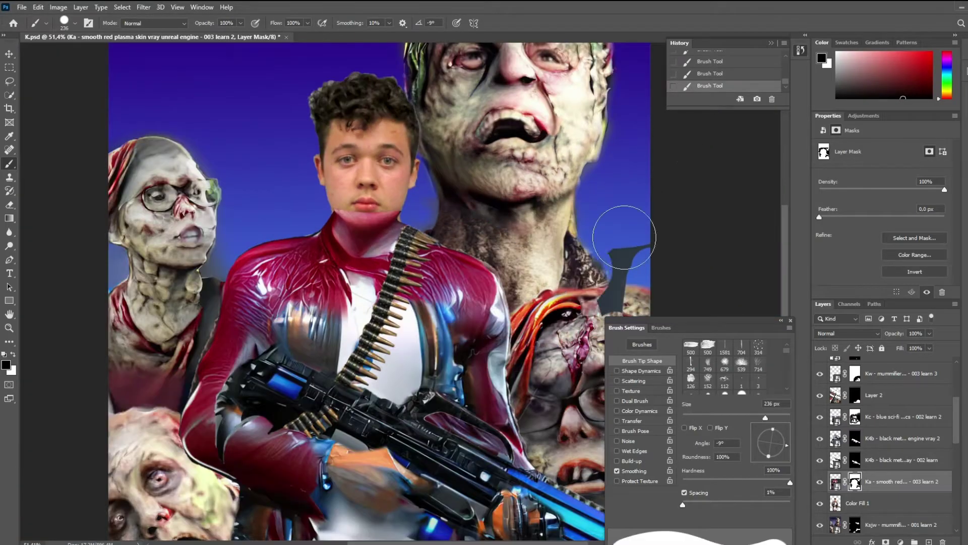
pyautogui.scroll(-3, 623, 227)
# Check the neon weapon render layers, return to the red suit layer, and enlarge the soft brush
pyautogui.click(869, 444)
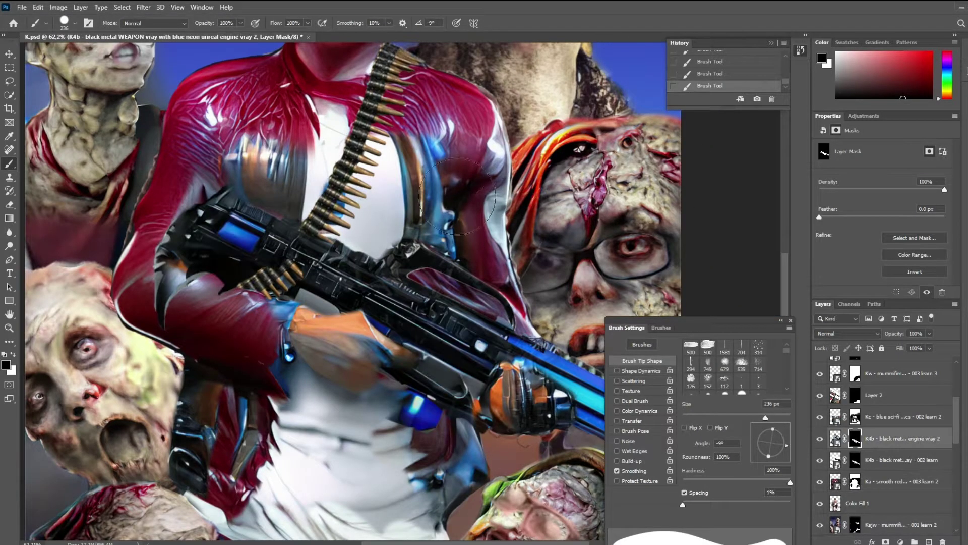
pyautogui.click(822, 460)
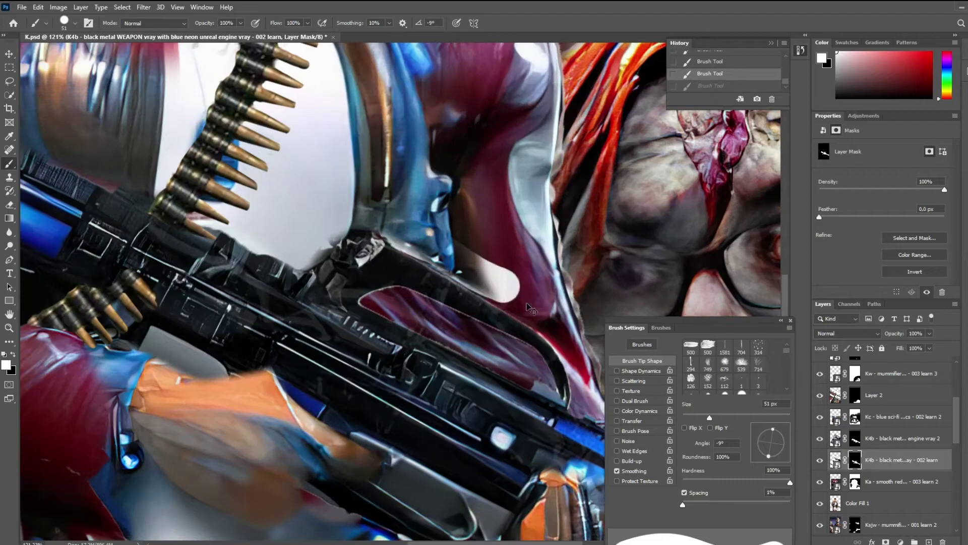
pyautogui.scroll(-2, 398, 292)
pyautogui.scroll(-1, 399, 293)
pyautogui.scroll(3, 394, 294)
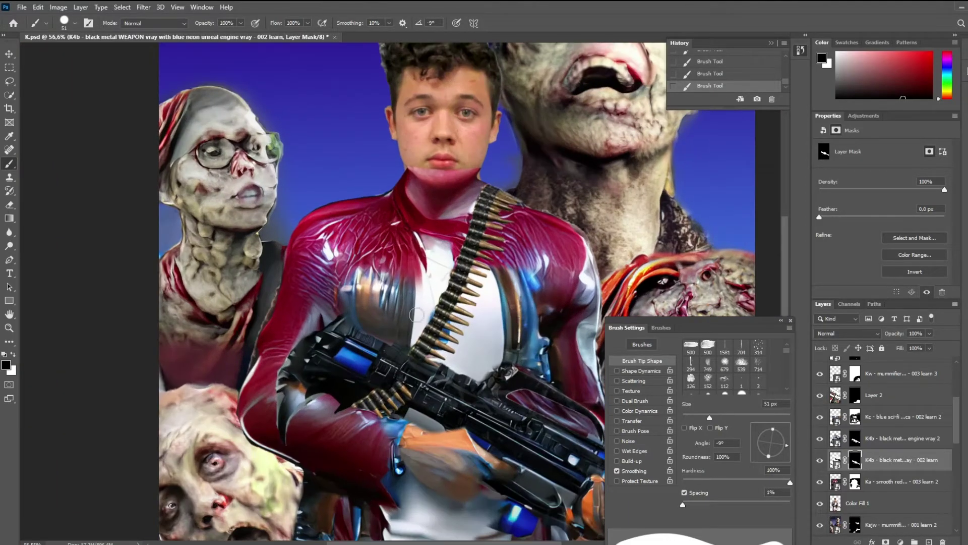
pyautogui.hotkey('alt', '[')
pyautogui.moveTo(395, 295); pyautogui.dragTo(409, 317)
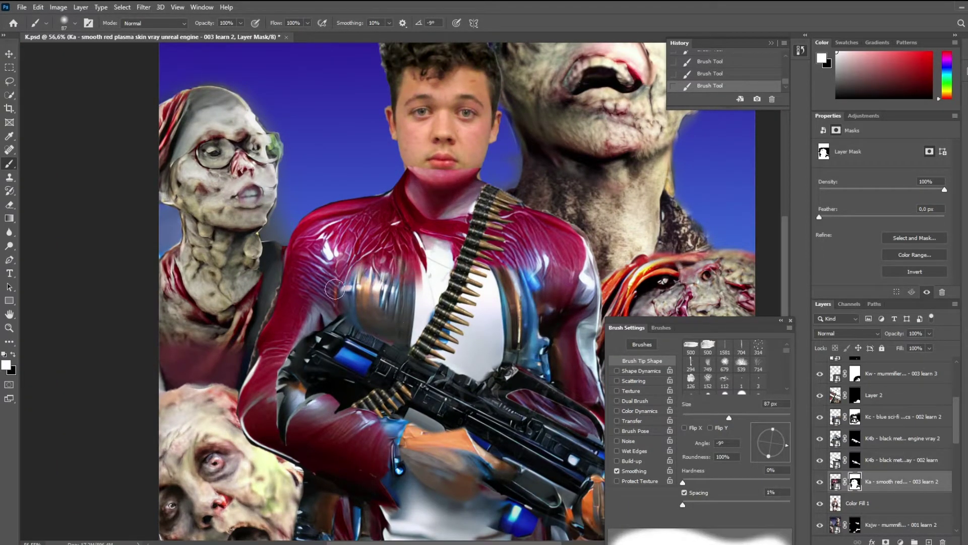
# Paint the red suit mask beside the rifle in black, undoing stray strokes
pyautogui.click(855, 417)
pyautogui.press('x')
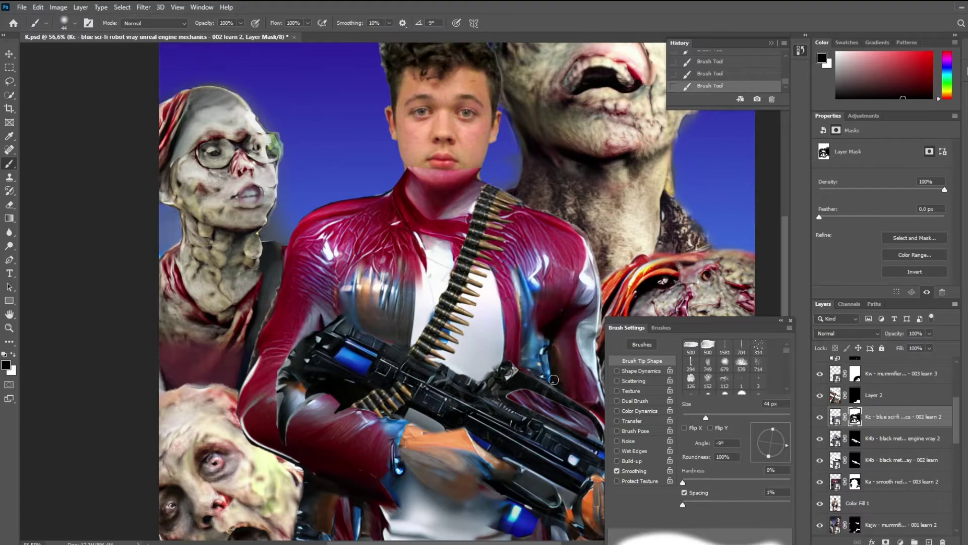
pyautogui.hotkey('ctrl', 'z')
pyautogui.moveTo(375, 290); pyautogui.dragTo(368, 323)
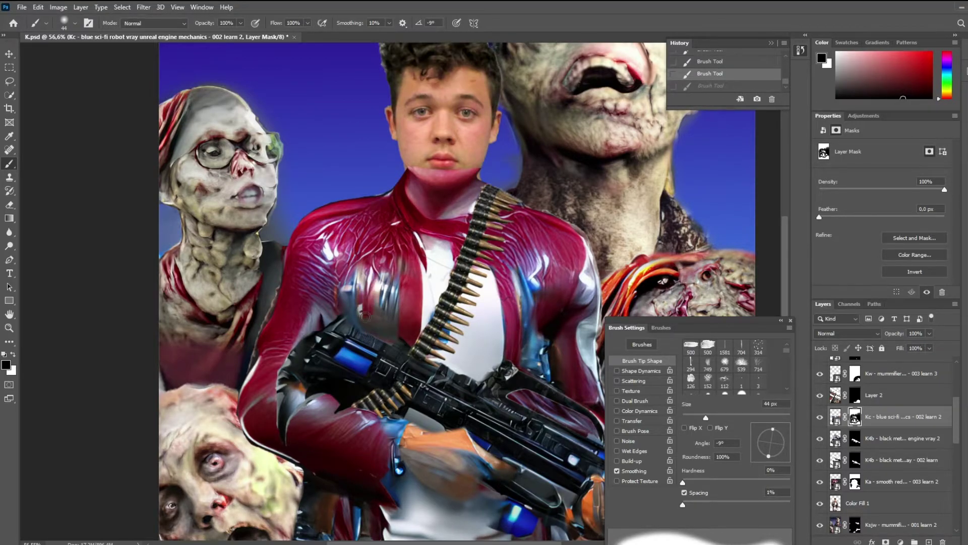
pyautogui.hotkey('ctrl', '0')
pyautogui.scroll(5, 408, 372)
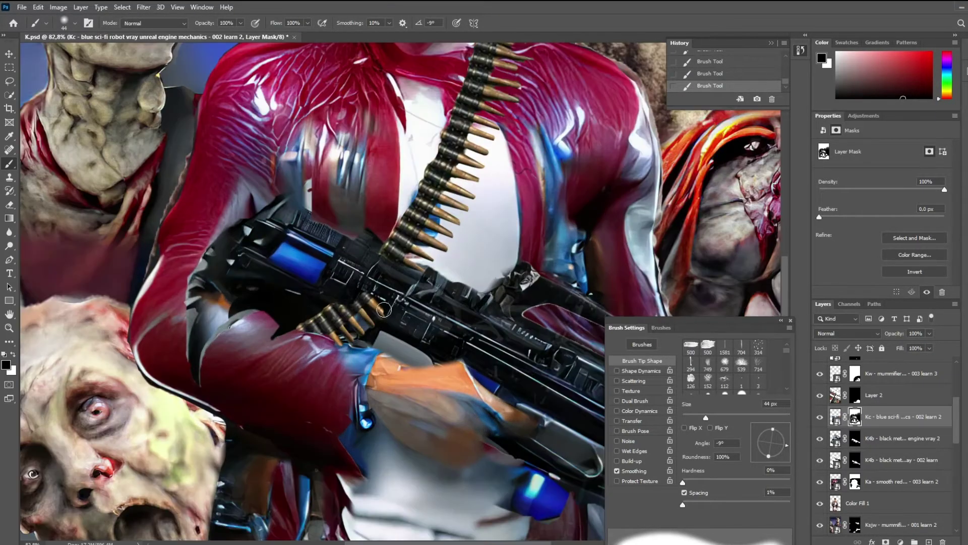
pyautogui.hotkey('ctrl', 'z')
pyautogui.scroll(-3, 457, 345)
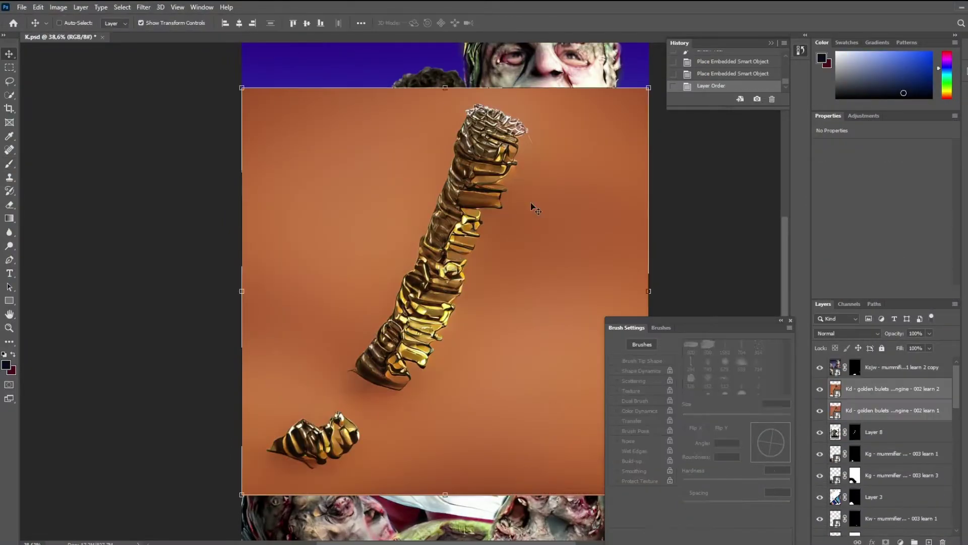
# Scale the golden bullet belt to fit across the chest at 100% opacity
pyautogui.scroll(3, 489, 233)
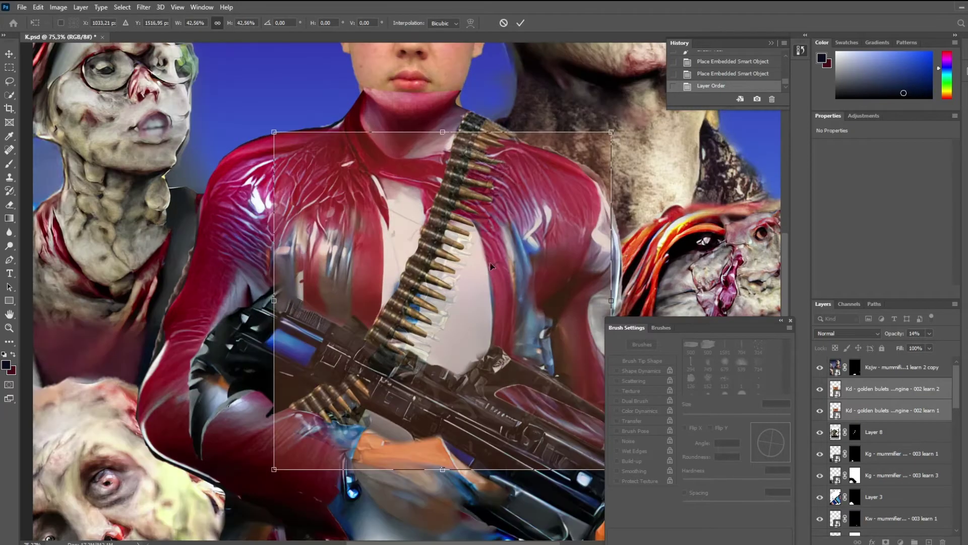
pyautogui.moveTo(488, 233); pyautogui.dragTo(489, 353)
pyautogui.press('Return')
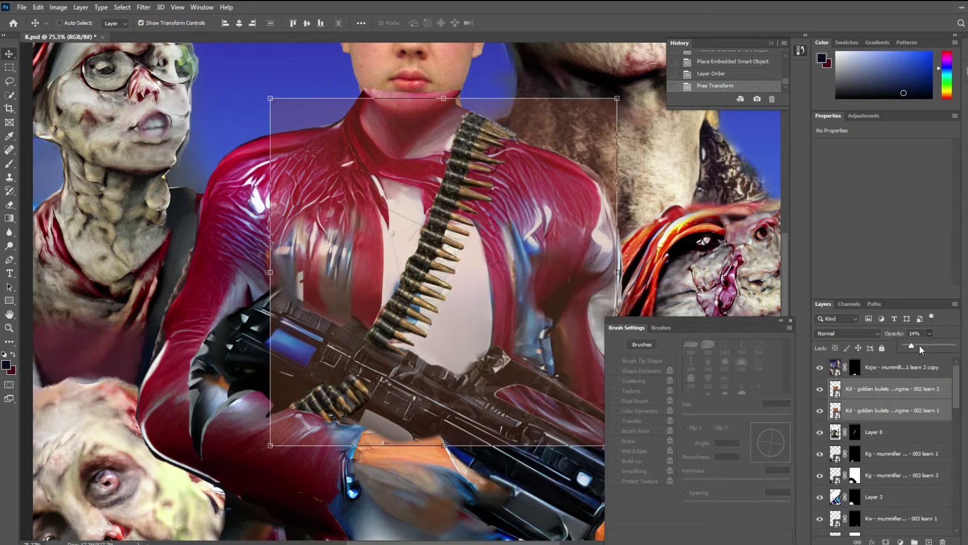
pyautogui.press('0')
# Mask out the orange background on both golden bullets layers and reorder them
pyautogui.keyDown('ctrl'); pyautogui.click(851, 433); pyautogui.keyUp('ctrl')
pyautogui.click(887, 541)
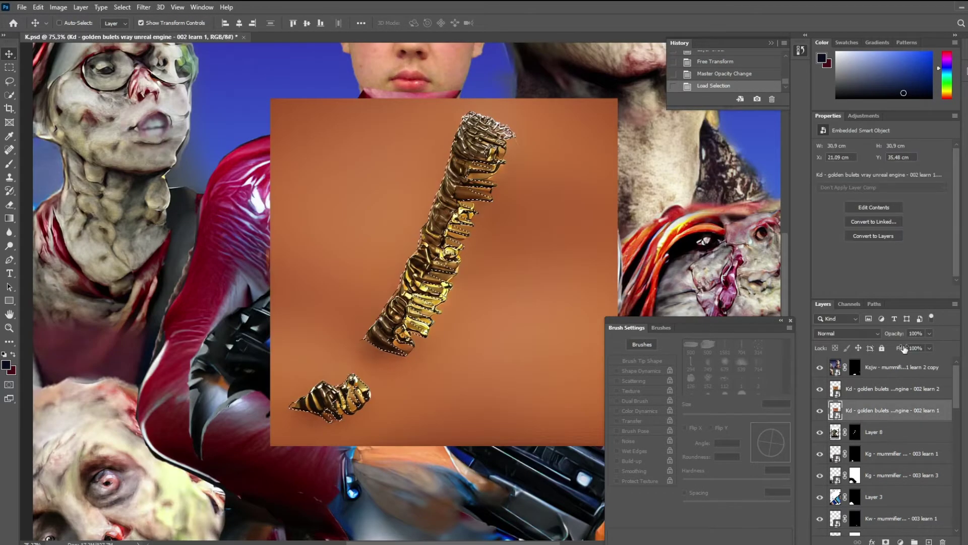
pyautogui.keyDown('ctrl'); pyautogui.click(836, 389); pyautogui.keyUp('ctrl')
pyautogui.click(898, 389)
pyautogui.click(886, 542)
pyautogui.scroll(-2, 509, 331)
pyautogui.moveTo(898, 410); pyautogui.dragTo(898, 386)
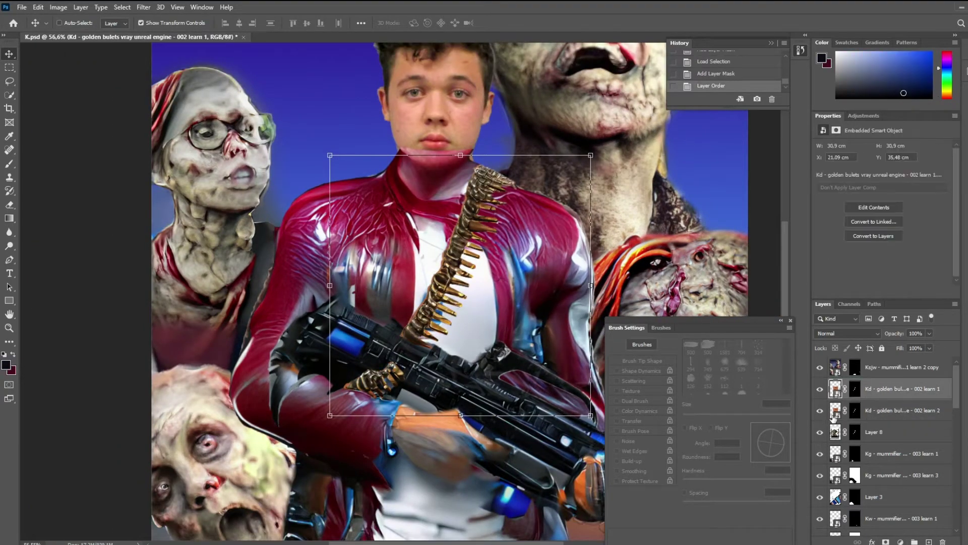
# Brush the belt's mask to hide it where the rifle crosses it
pyautogui.press('x')
pyautogui.press('b')
pyautogui.moveTo(465, 292); pyautogui.dragTo(465, 305)
pyautogui.moveTo(470, 237); pyautogui.dragTo(469, 303)
pyautogui.hotkey('ctrl', 'z')
pyautogui.moveTo(499, 259)
pyautogui.mouseDown()
pyautogui.moveTo(454, 227)
pyautogui.moveTo(500, 260)
pyautogui.mouseUp()
pyautogui.press('x')
pyautogui.scroll(2, 499, 252)
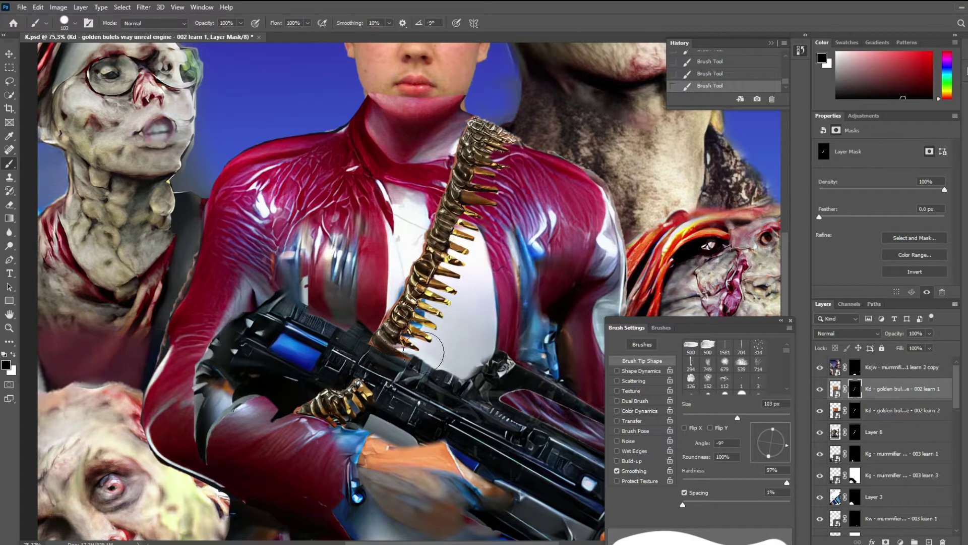
# Nudge the bullet belt's pixels up into place
pyautogui.click(836, 388)
pyautogui.press('v')
pyautogui.press('Up')
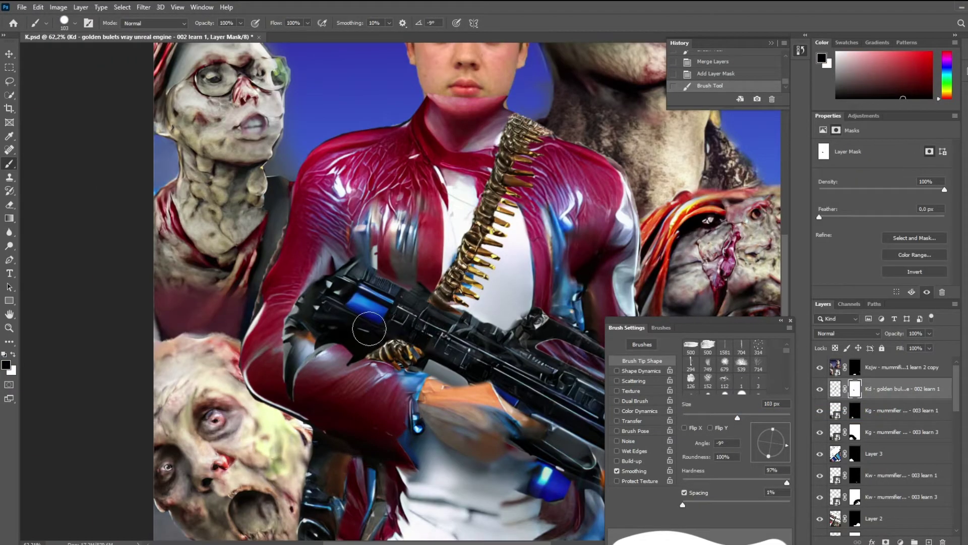
# Scroll the view over the newly placed spiky-haired face image
pyautogui.scroll(-5, 369, 328)
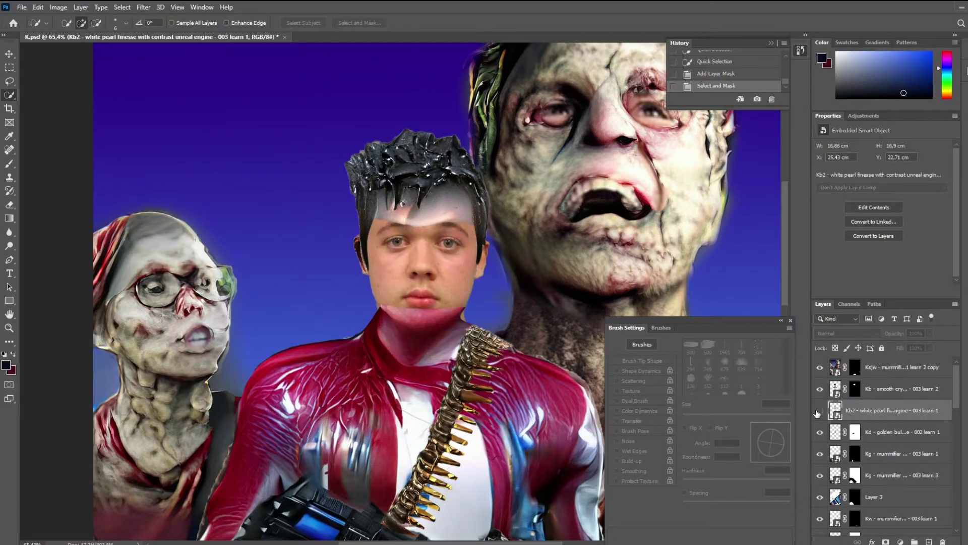
# Paint white on the new face mask to reveal the eye, chin and right cheek
pyautogui.click(855, 389)
pyautogui.press('x')
pyautogui.moveTo(454, 222); pyautogui.dragTo(449, 267)
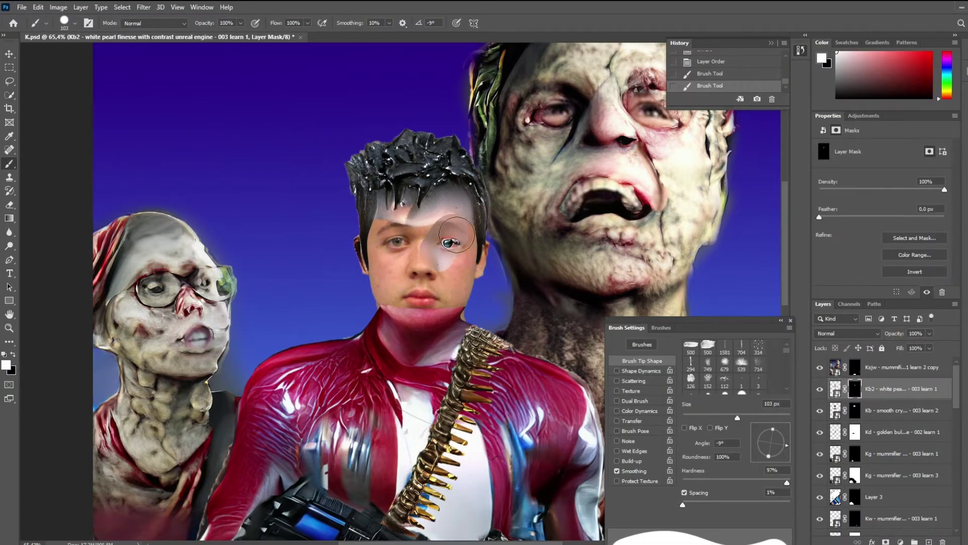
pyautogui.moveTo(418, 313); pyautogui.dragTo(388, 244)
pyautogui.scroll(5, 359, 321)
pyautogui.press('x')
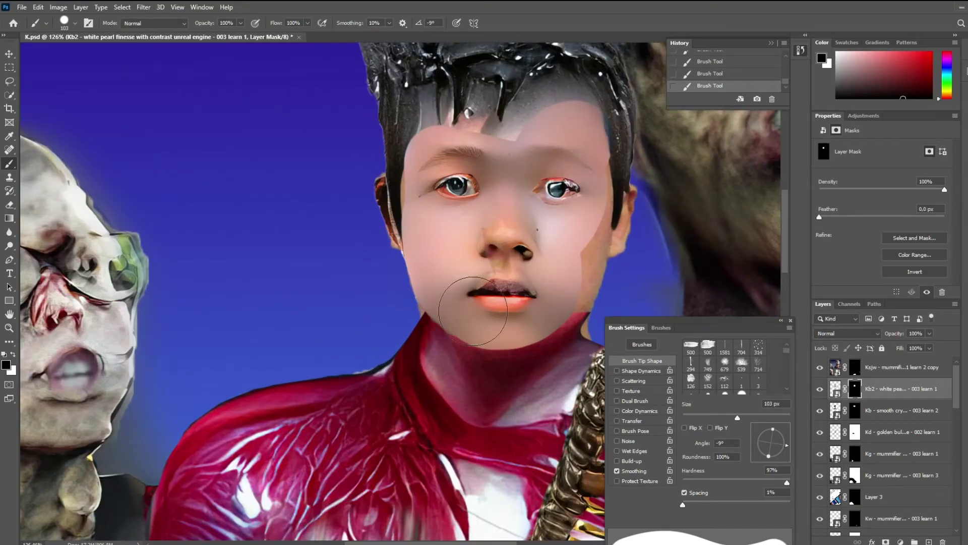
pyautogui.press('x')
pyautogui.moveTo(473, 312); pyautogui.dragTo(578, 237)
pyautogui.scroll(-4, 644, 193)
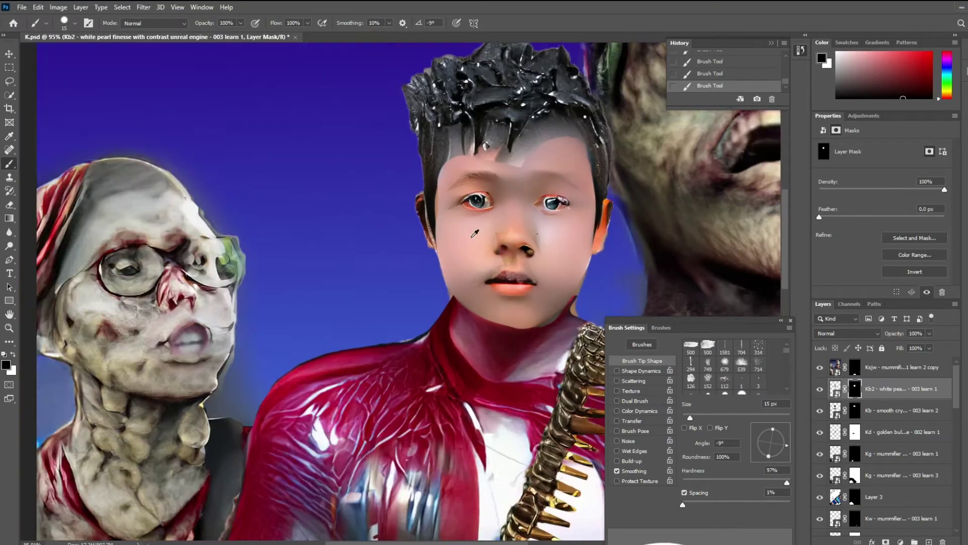
# Shrink the brush, undo the chin stroke, and paint away the white glow beside the chin
pyautogui.press('x')
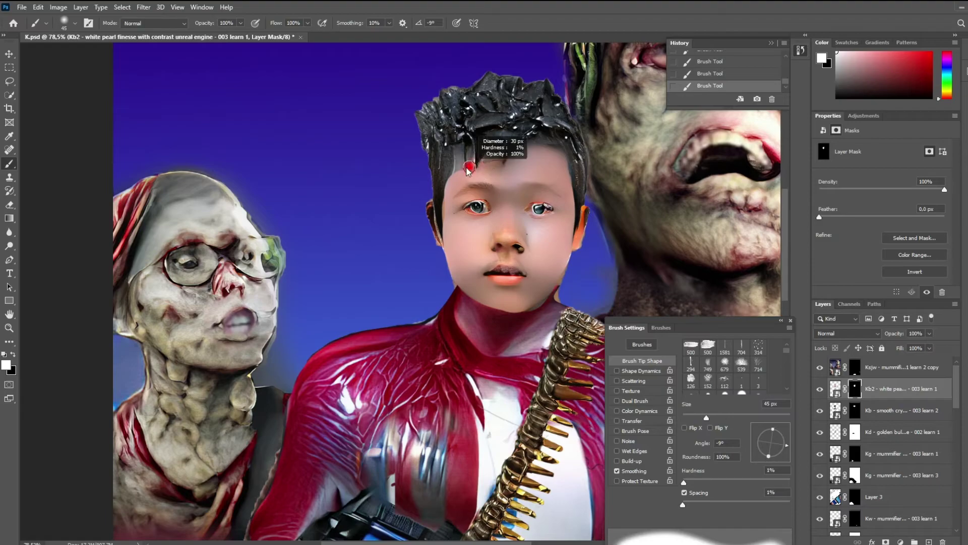
pyautogui.moveTo(469, 168); pyautogui.dragTo(459, 174)
pyautogui.scroll(-4, 538, 150)
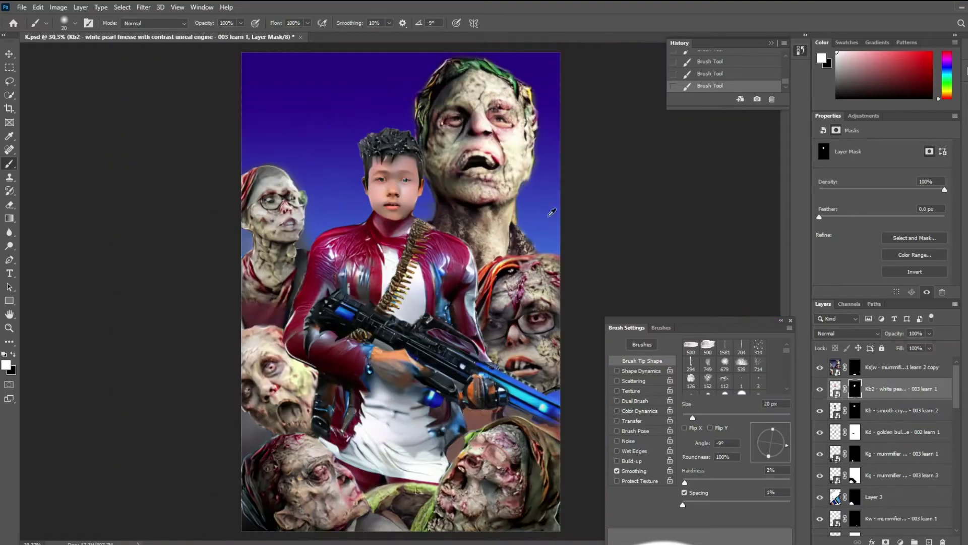
pyautogui.scroll(5, 409, 272)
pyautogui.hotkey('ctrl', 'z')
pyautogui.press('[')
pyautogui.press('[')
pyautogui.press('[')
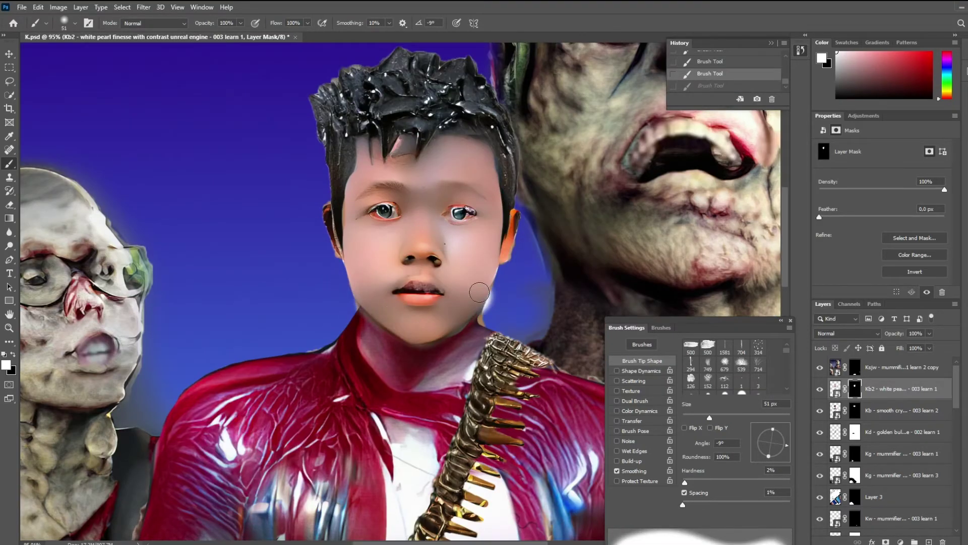
pyautogui.press('x')
pyautogui.moveTo(479, 291); pyautogui.dragTo(510, 275)
pyautogui.scroll(-4, 510, 274)
pyautogui.scroll(2, 404, 252)
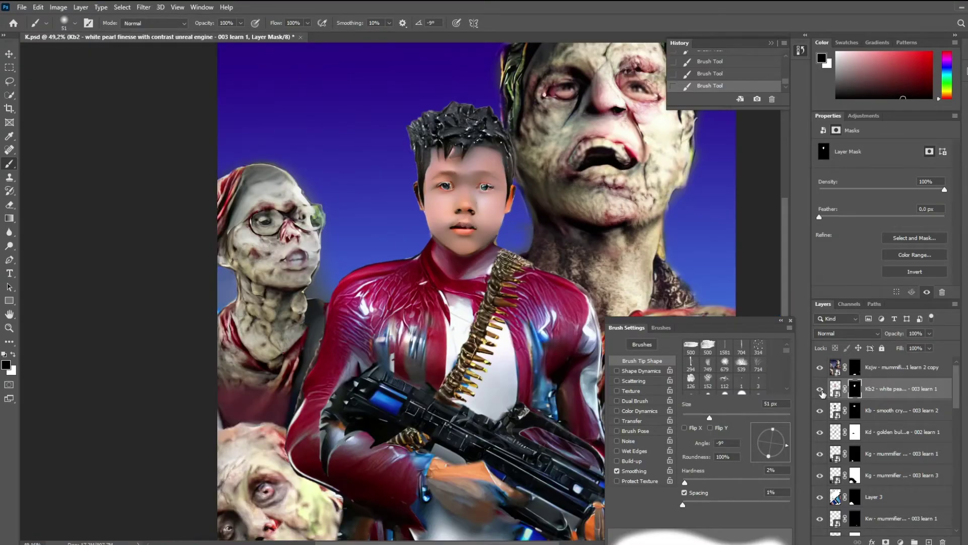
# Toggle the new face layer off and on to compare, then touch up its upper mask
pyautogui.doubleClick(820, 390)
pyautogui.click(821, 389)
pyautogui.keyDown('shift'); pyautogui.click(884, 408); pyautogui.keyUp('shift')
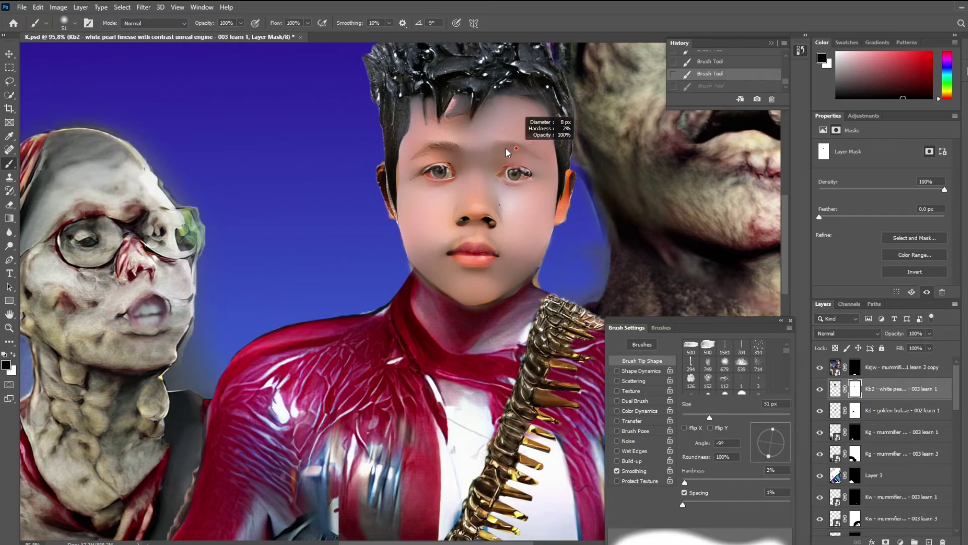
pyautogui.moveTo(507, 152); pyautogui.dragTo(545, 164)
pyautogui.press('x')
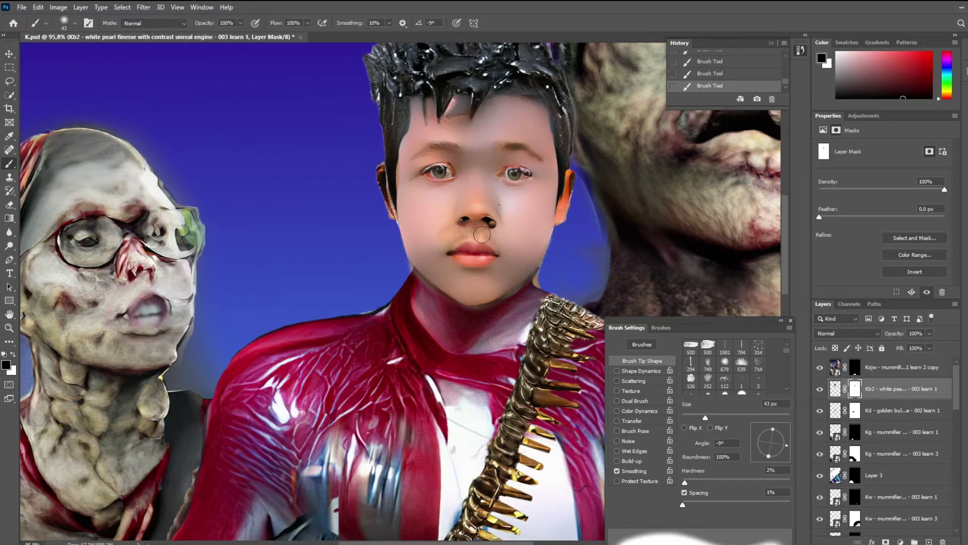
pyautogui.scroll(-4, 504, 252)
pyautogui.scroll(3, 559, 279)
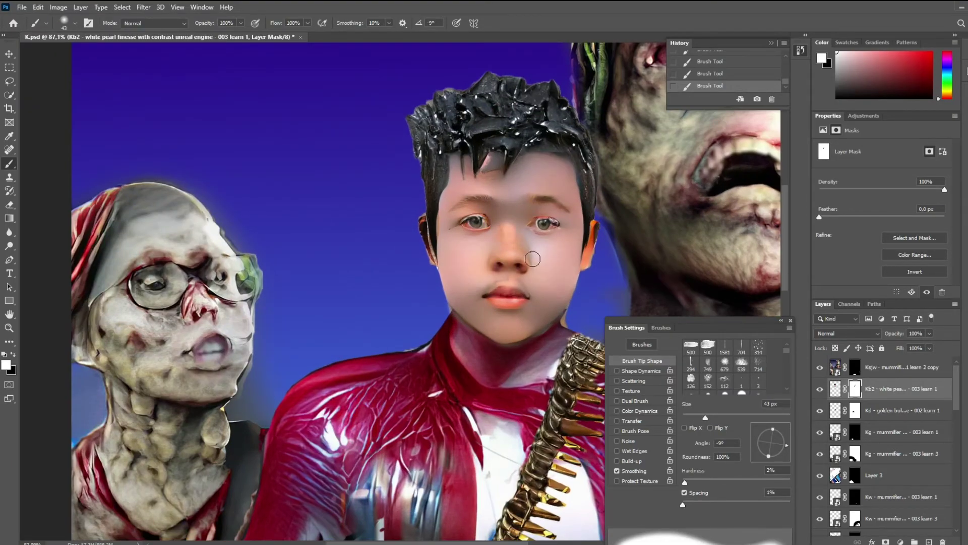
# Switch to black paint and undo the last stray mask stroke while checking the blend
pyautogui.scroll(-2, 540, 291)
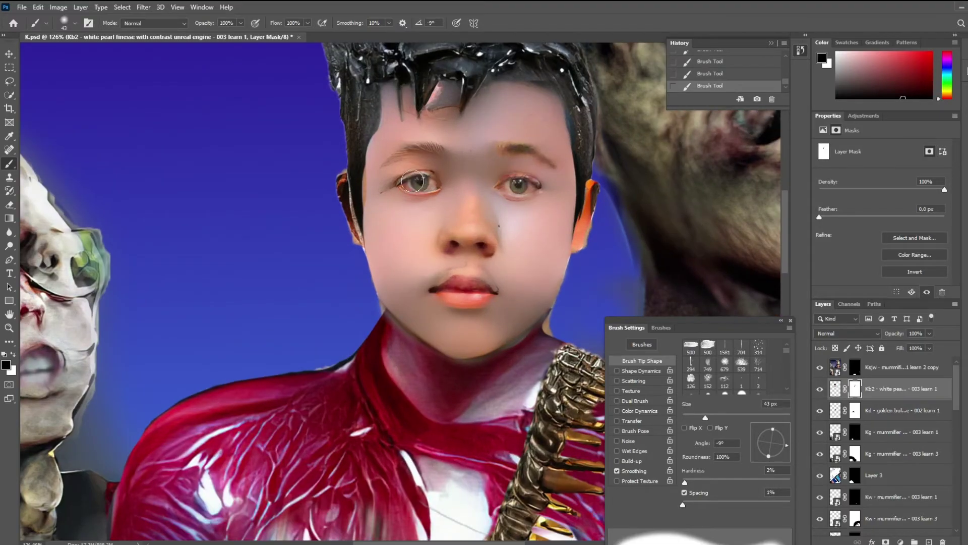
pyautogui.scroll(-3, 563, 228)
pyautogui.press('x')
pyautogui.scroll(2, 564, 228)
pyautogui.hotkey('ctrl', 'z')
pyautogui.scroll(-3, 425, 242)
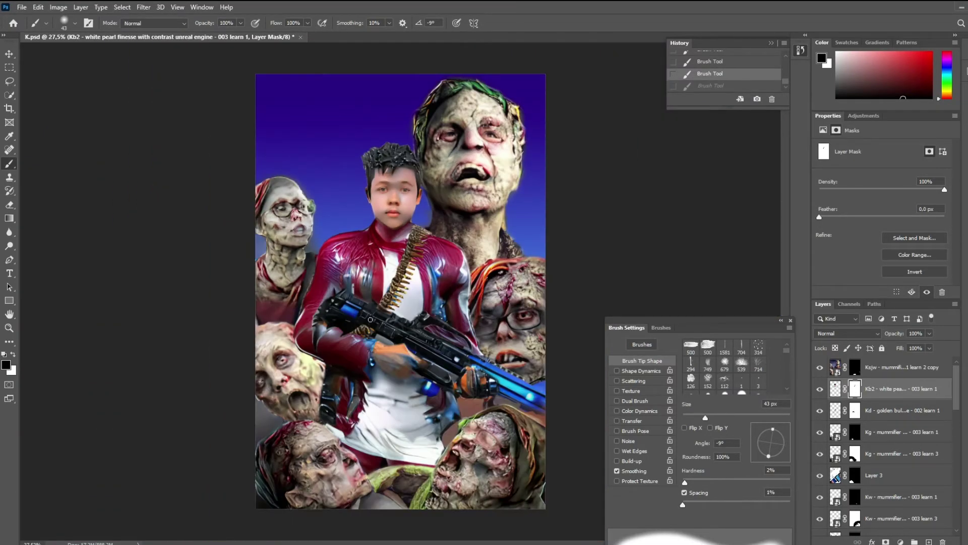
pyautogui.scroll(2, 370, 319)
pyautogui.scroll(-2, 370, 319)
pyautogui.scroll(-1, 370, 320)
pyautogui.scroll(-3, 859, 432)
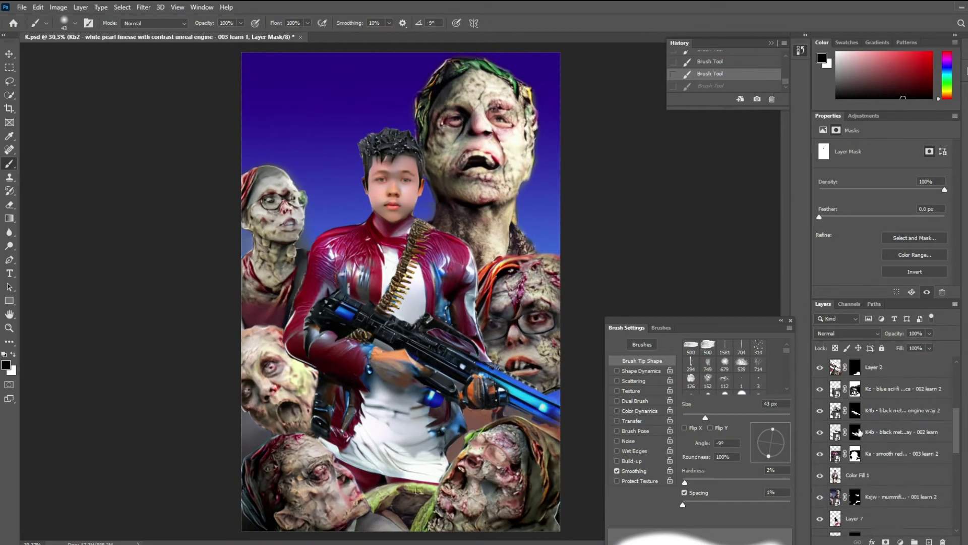
pyautogui.click(859, 432)
pyautogui.press('x')
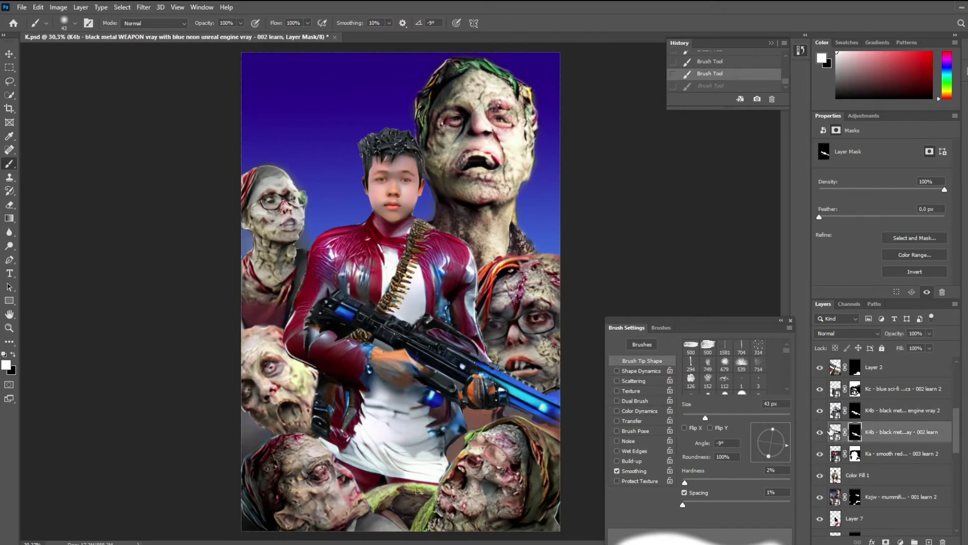
pyautogui.click(857, 475)
pyautogui.keyDown('alt'); pyautogui.click(548, 399); pyautogui.keyUp('alt')
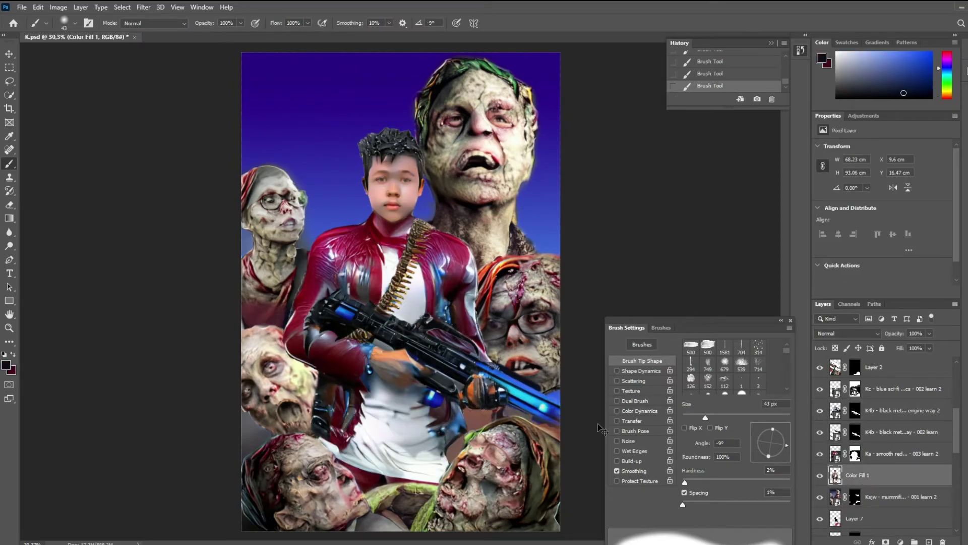
pyautogui.click(512, 374)
pyautogui.keyDown('ctrl'); pyautogui.click(535, 423); pyautogui.keyUp('ctrl')
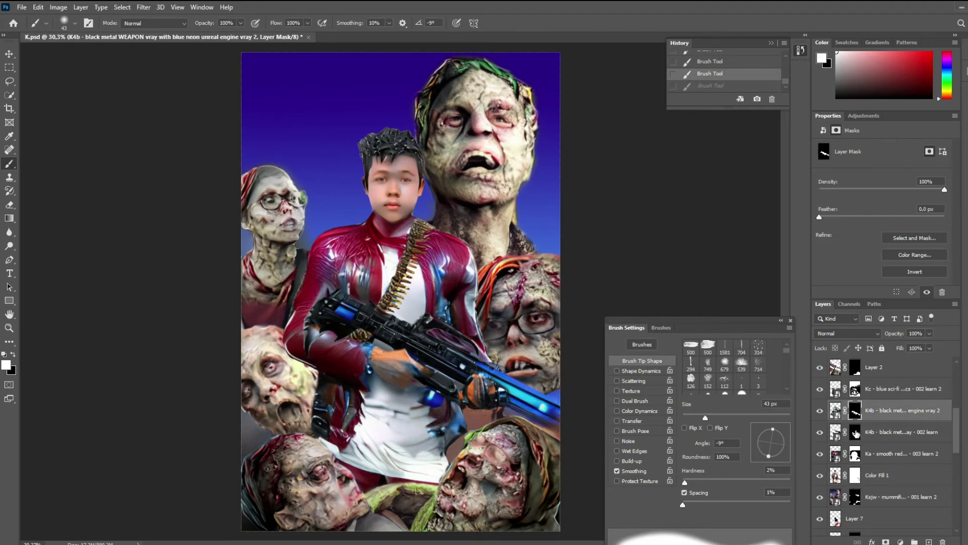
pyautogui.keyDown('ctrl'); pyautogui.click(450, 397); pyautogui.keyUp('ctrl')
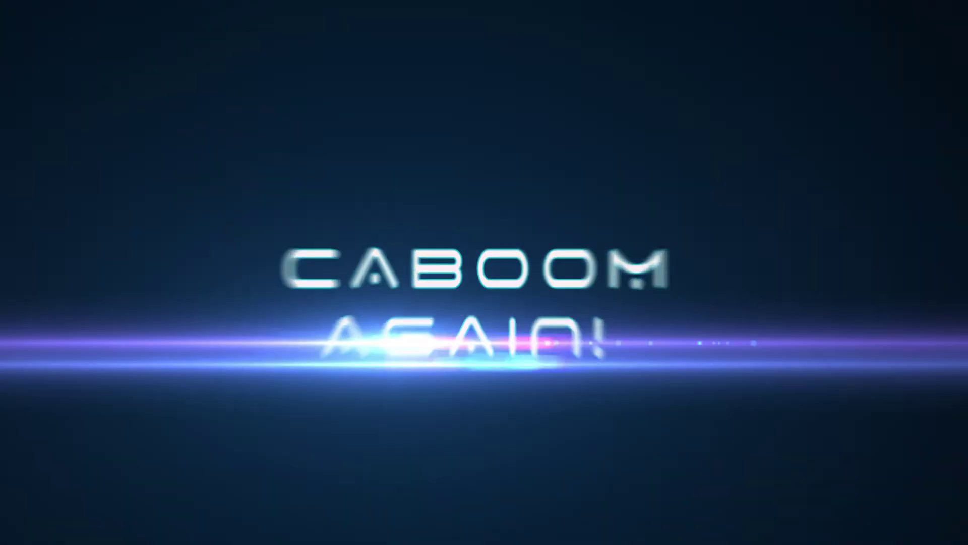